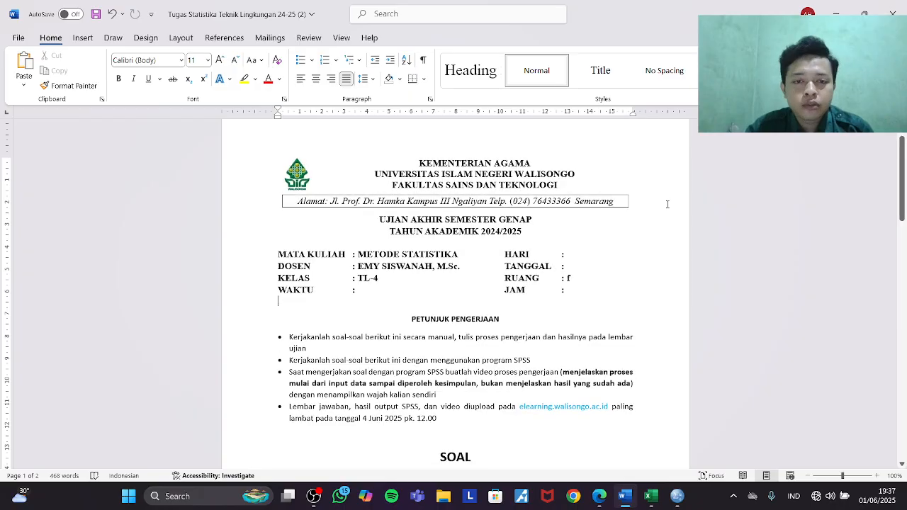
# Step: Read the exam instructions and both questions in the document, examining the fertilizer data table in question 1
pyautogui.scroll(-3, 666, 204)
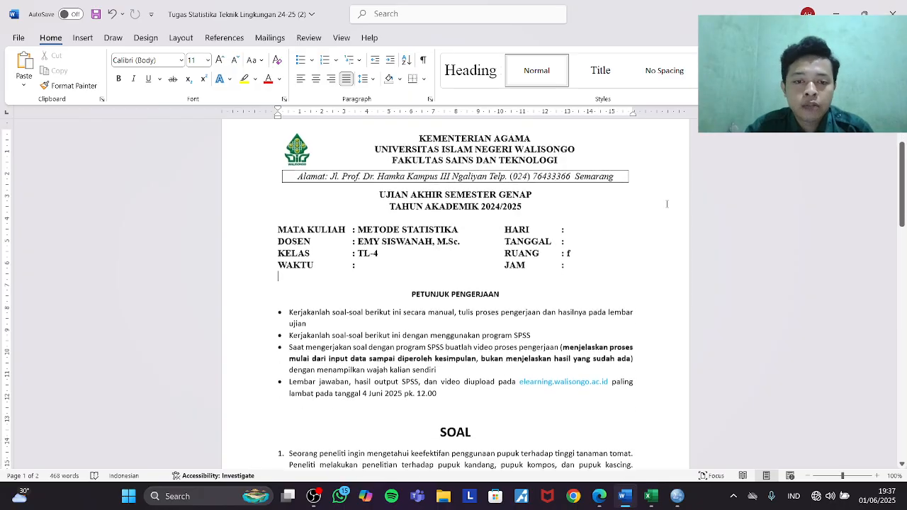
pyautogui.scroll(-1, 666, 204)
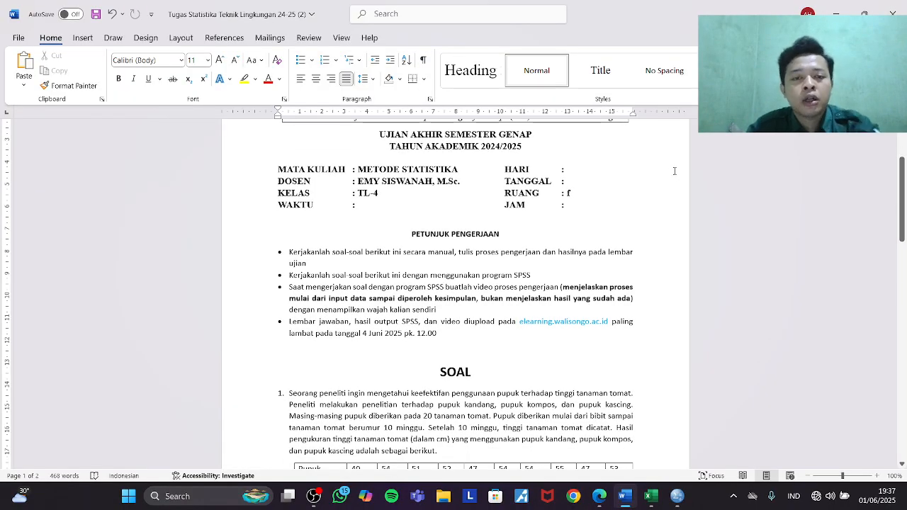
pyautogui.scroll(-5, 674, 171)
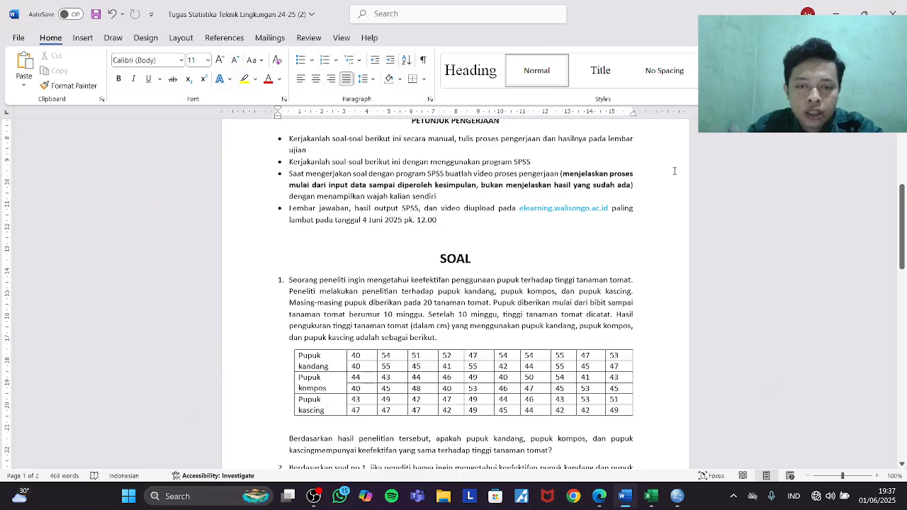
pyautogui.scroll(-3, 675, 170)
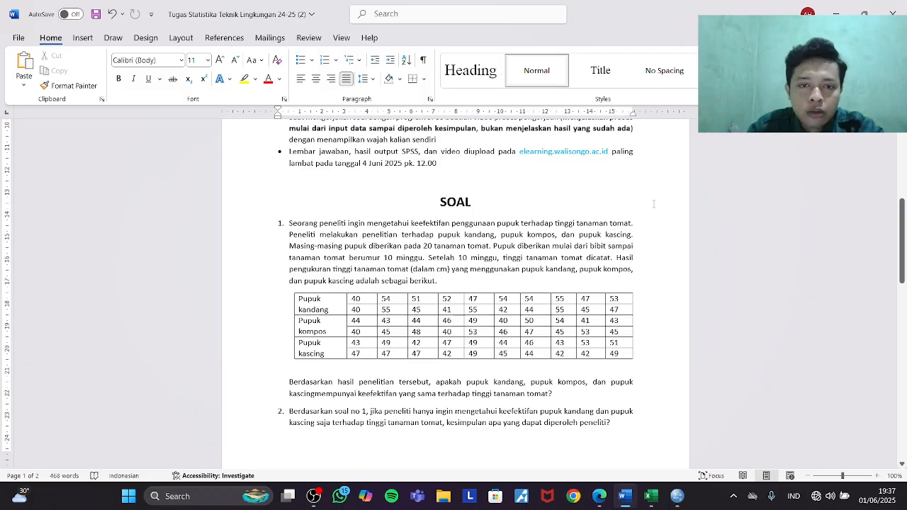
pyautogui.scroll(-1, 312, 244)
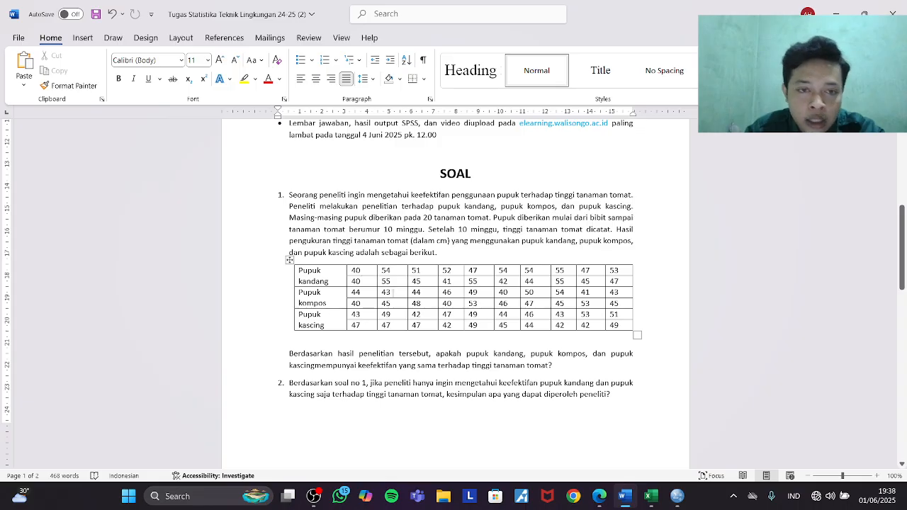
pyautogui.scroll(-1, 320, 290)
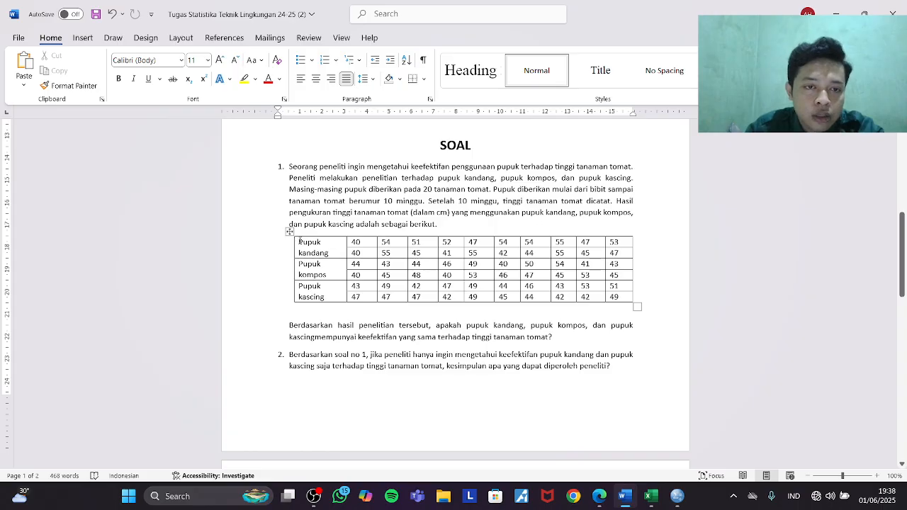
pyautogui.moveTo(299, 242)
pyautogui.mouseDown()
pyautogui.moveTo(376, 276)
pyautogui.moveTo(460, 298)
pyautogui.moveTo(583, 289)
pyautogui.moveTo(634, 298)
pyautogui.mouseUp()
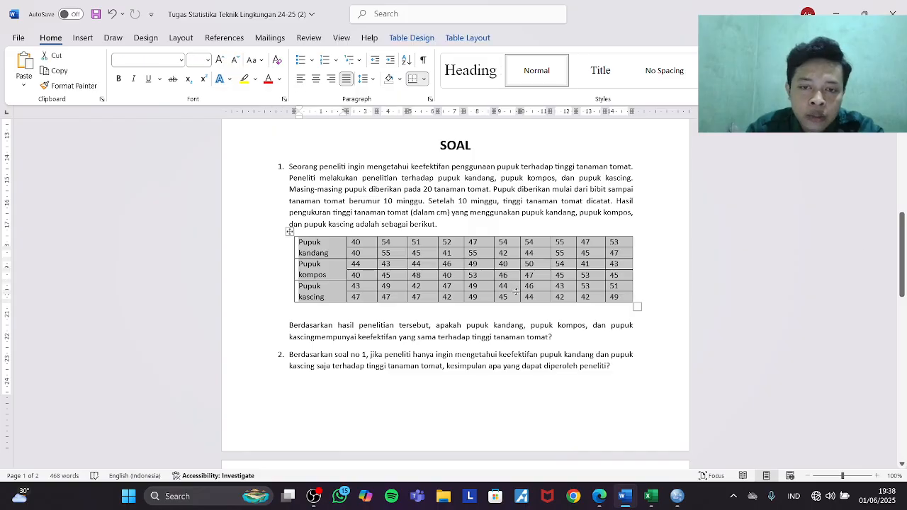
# Step: Switch to the SPSS workbook in Excel and review the Pupuk and Tinggi columns and the fertilizer code key
pyautogui.click(650, 495)
pyautogui.scroll(3, 273, 264)
pyautogui.scroll(1, 273, 263)
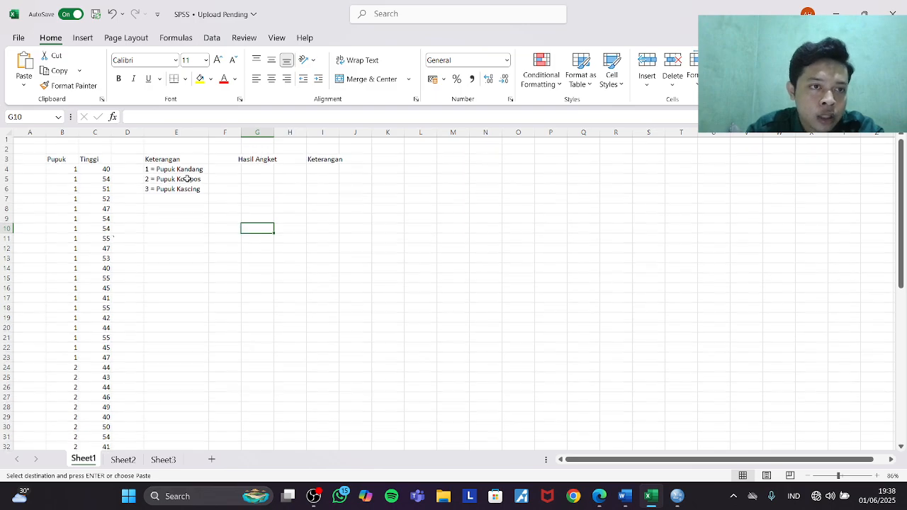
pyautogui.scroll(-2, 73, 190)
pyautogui.scroll(2, 63, 169)
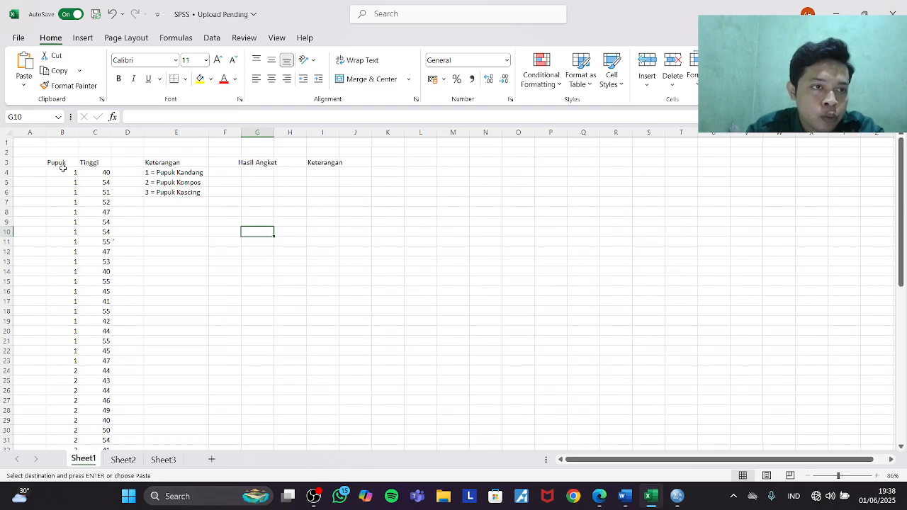
pyautogui.scroll(-4, 71, 216)
pyautogui.scroll(3, 71, 224)
pyautogui.scroll(1, 71, 224)
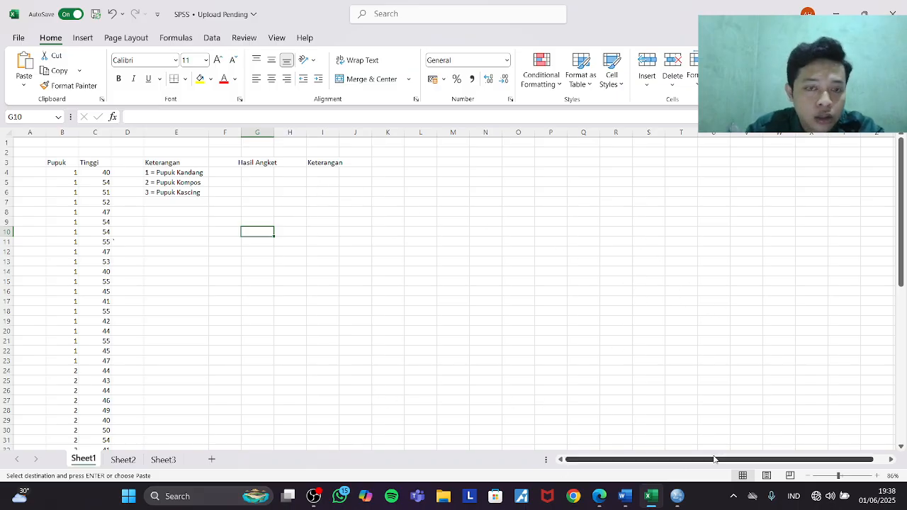
# Step: Switch to the empty SPSS dataset and define two variables named x and y
pyautogui.moveTo(676, 496)
pyautogui.click(567, 439)
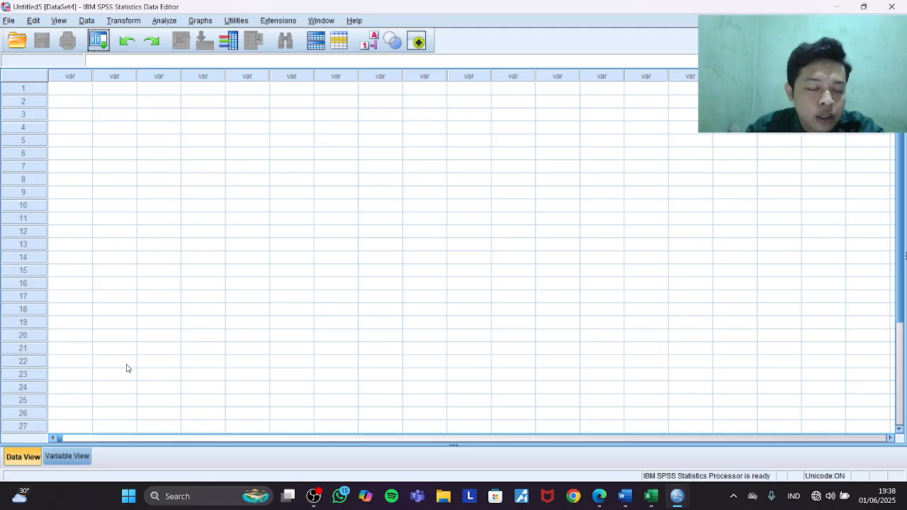
pyautogui.click(88, 455)
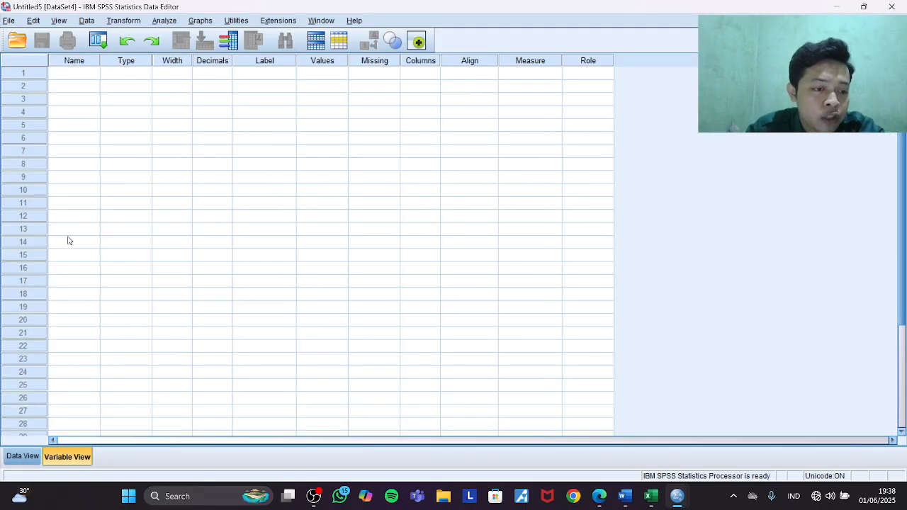
pyautogui.click(70, 74)
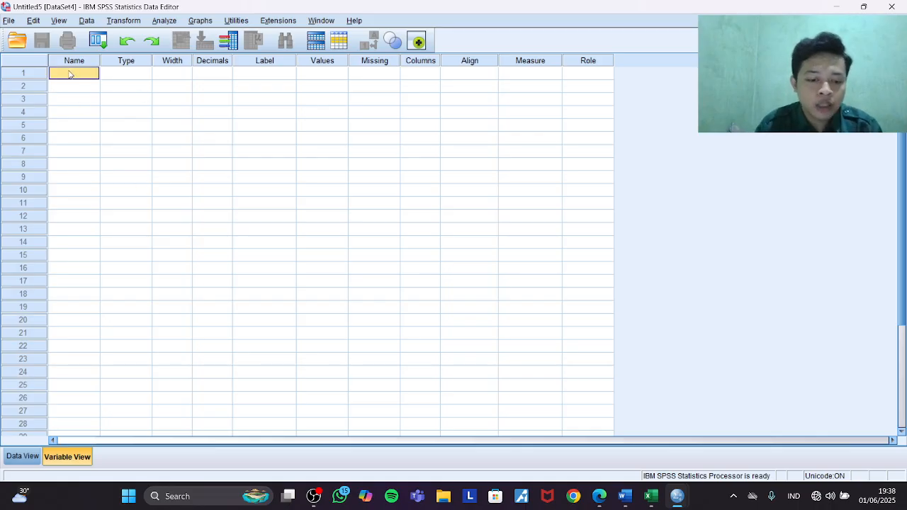
pyautogui.write('x')
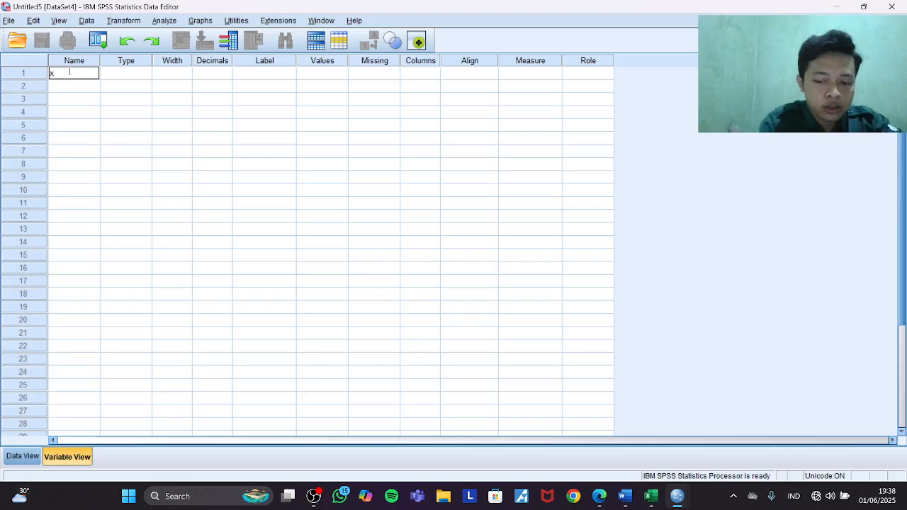
pyautogui.press('Return')
pyautogui.write('y')
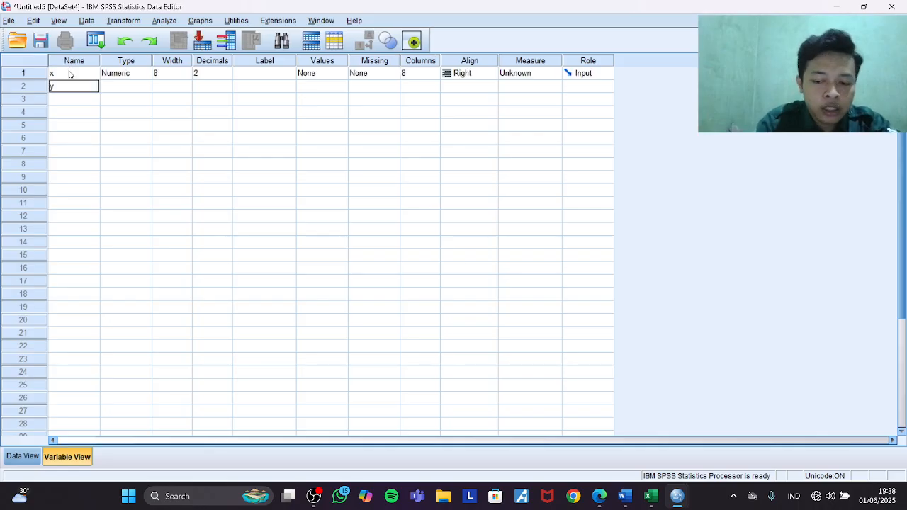
pyautogui.press('Return')
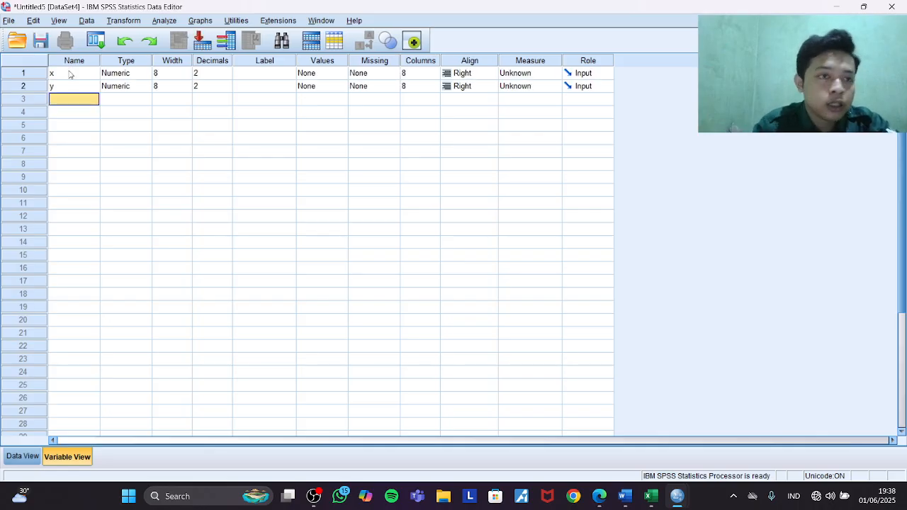
# Step: Set the decimals of variables x and y to 0
pyautogui.click(213, 73)
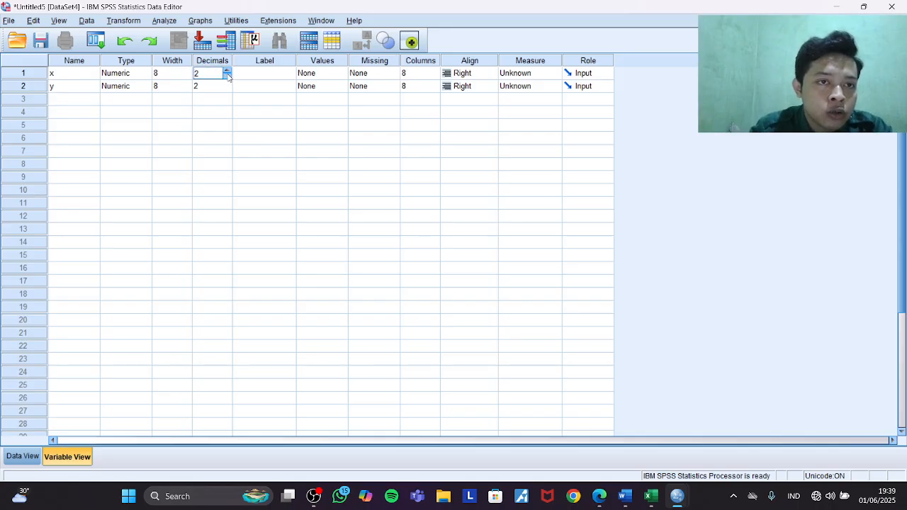
pyautogui.click(226, 77)
pyautogui.click(227, 76)
pyautogui.click(227, 83)
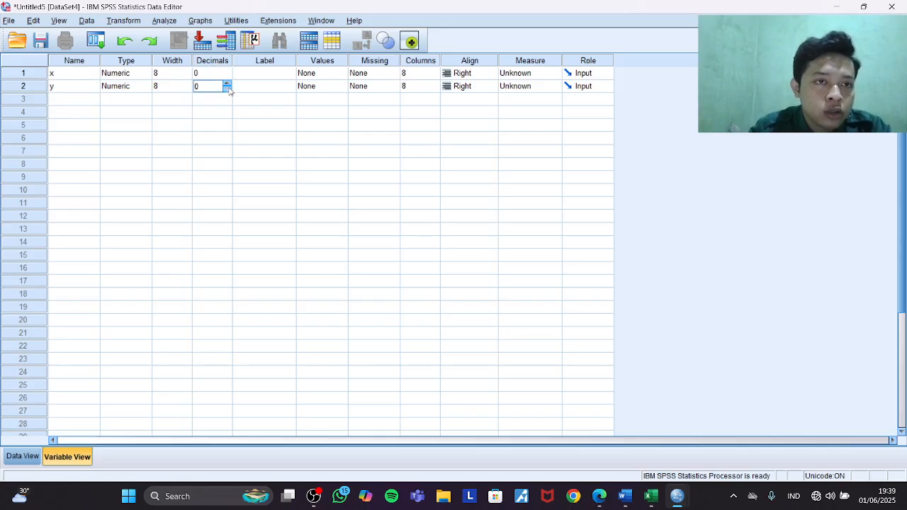
# Step: Label variable x as "pupuk" and variable y as "tinggi"
pyautogui.click(263, 75)
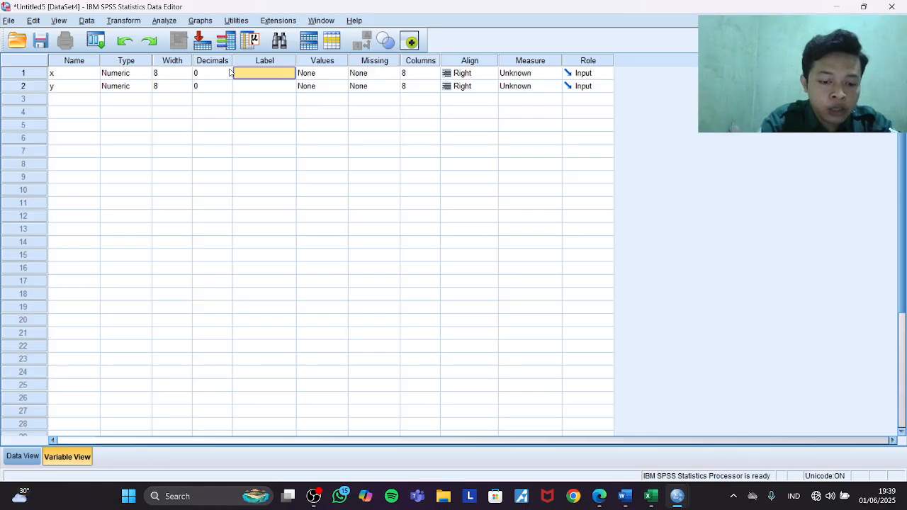
pyautogui.write('pupuk')
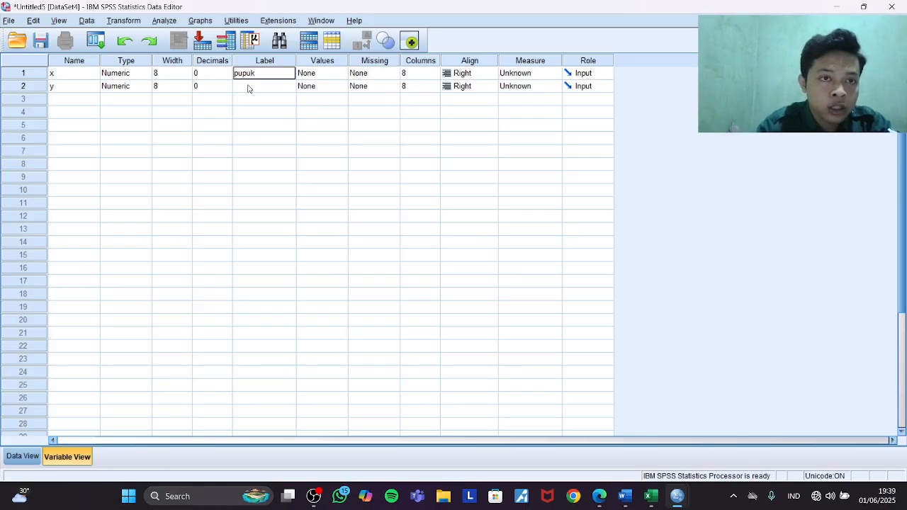
pyautogui.click(248, 85)
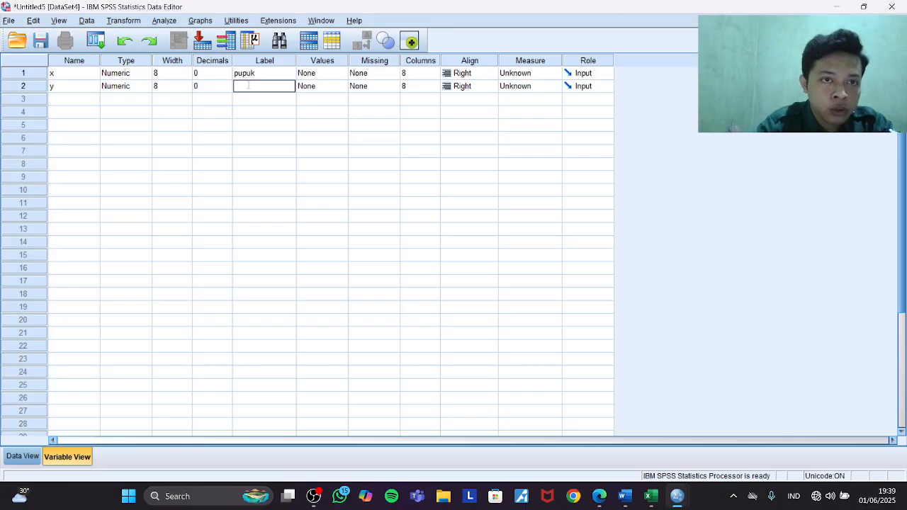
pyautogui.write('tinggi')
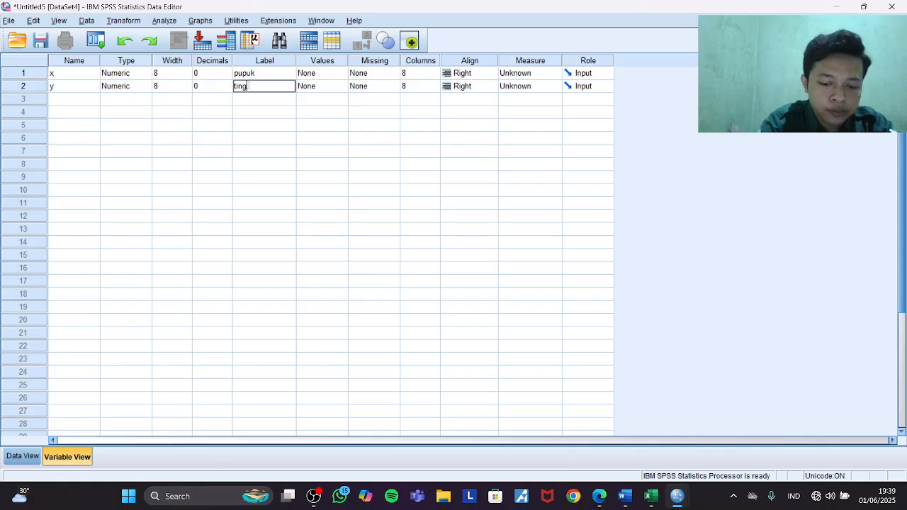
# Step: Open the value labels of variable x and add value 1 with the label "pupuk kandang"
pyautogui.click(322, 78)
pyautogui.click(341, 73)
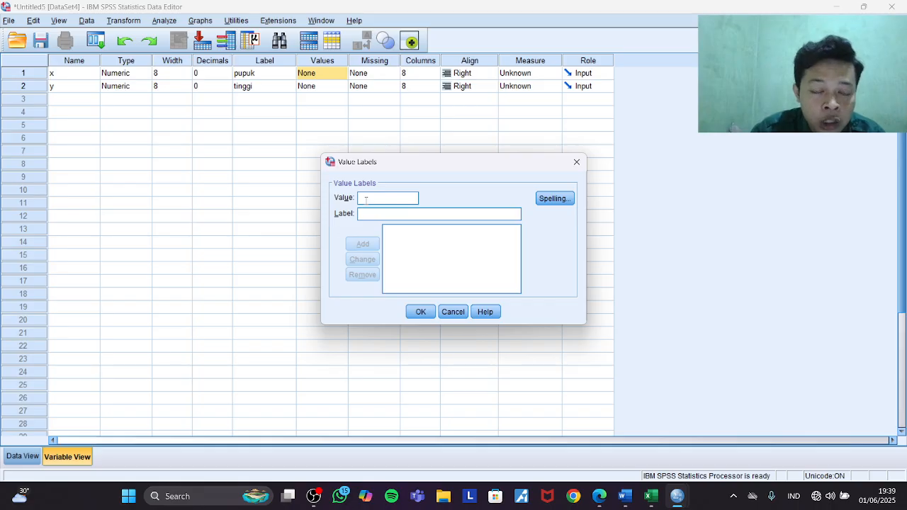
pyautogui.write('1')
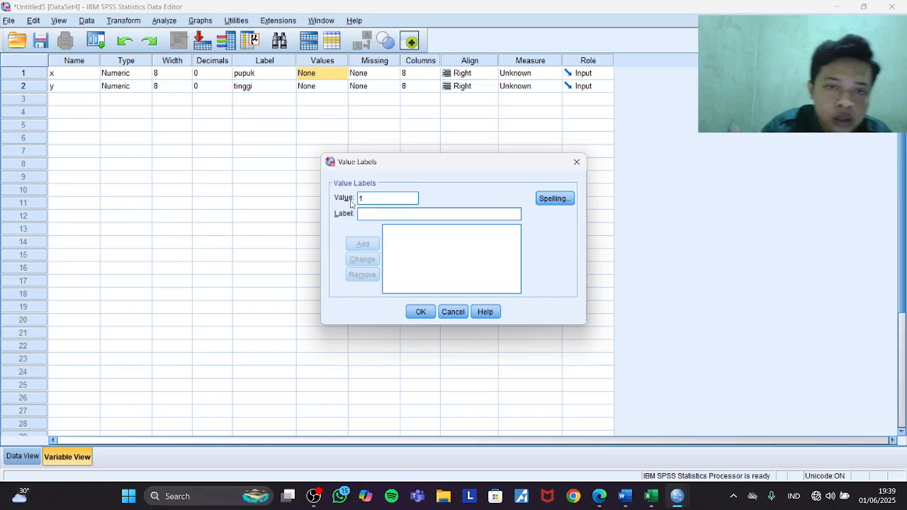
pyautogui.click(389, 215)
pyautogui.write('pup')
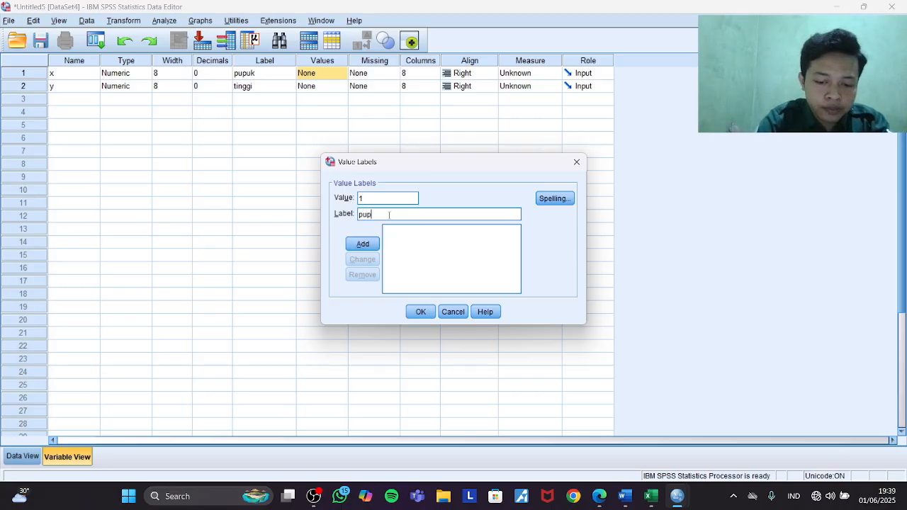
pyautogui.write('uk kNS')
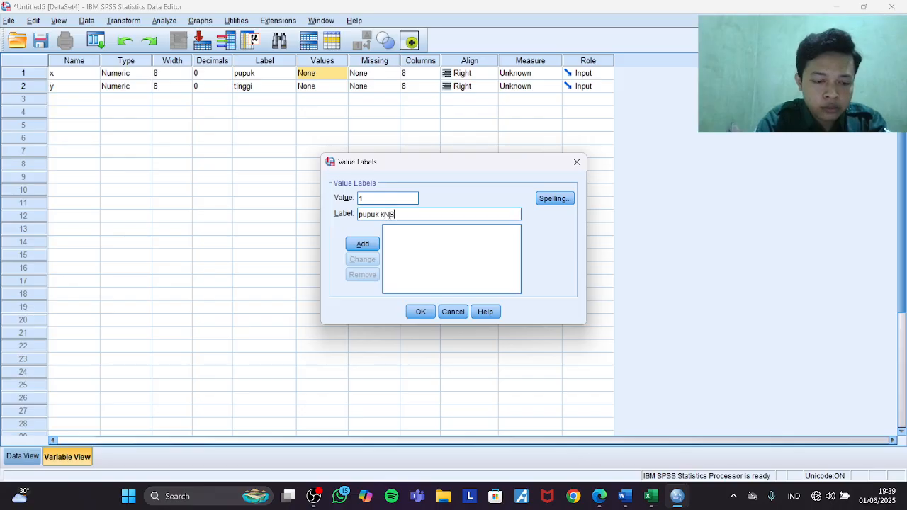
pyautogui.press('BackSpace')
pyautogui.press('BackSpace')
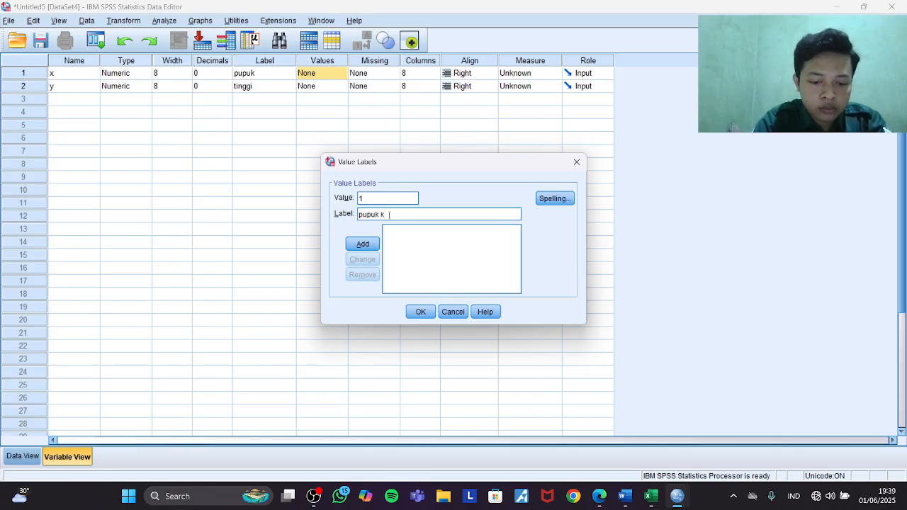
pyautogui.write('andang')
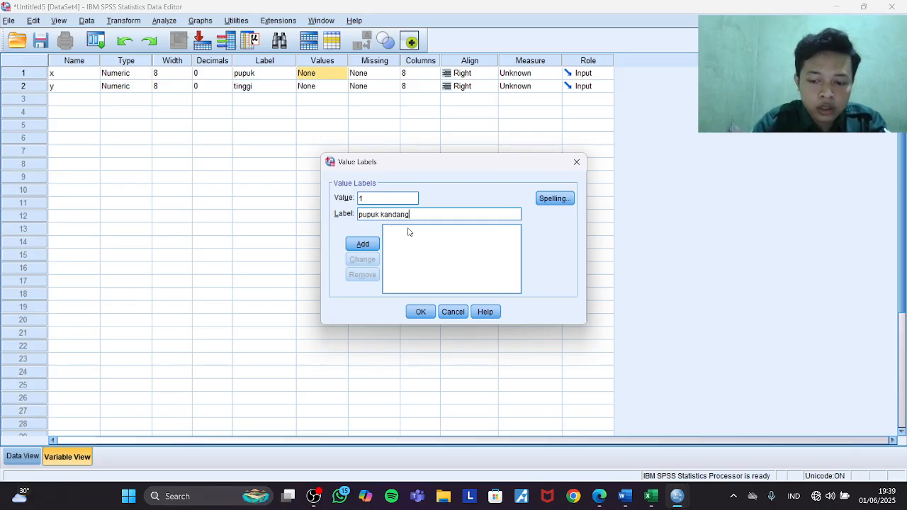
pyautogui.press('Return')
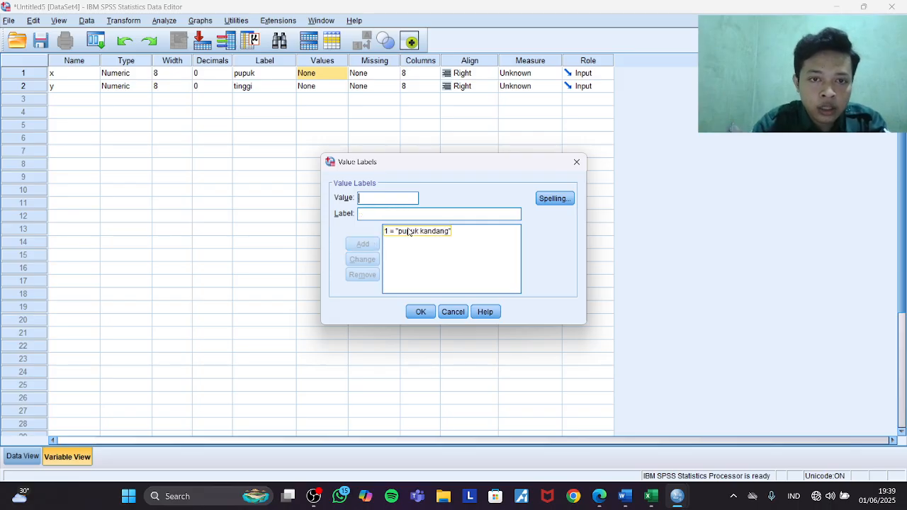
# Step: Add value 2 with the label "pupuk kompos" to the value labels of variable x
pyautogui.write('2')
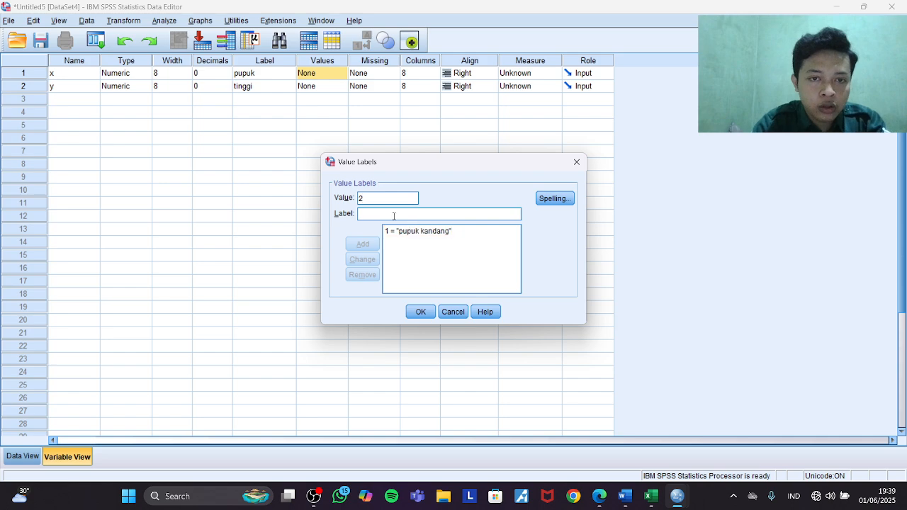
pyautogui.write('pup')
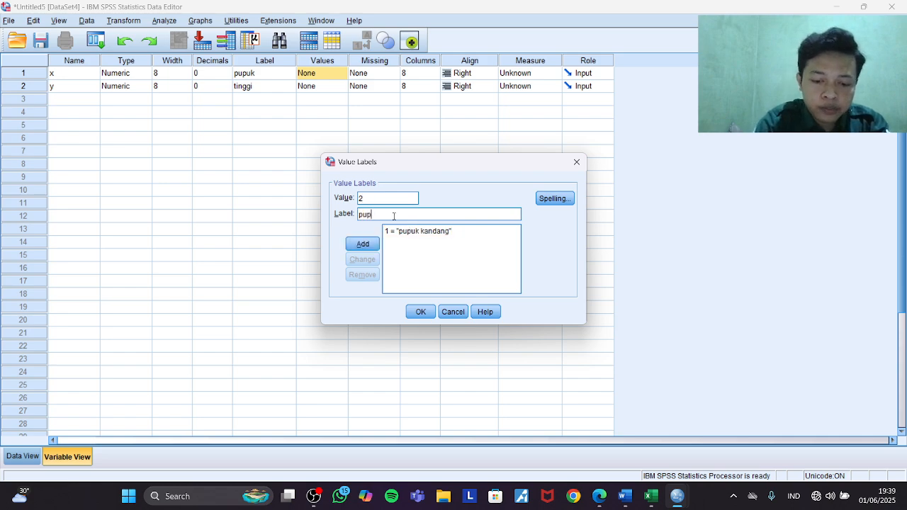
pyautogui.write('uk kompos')
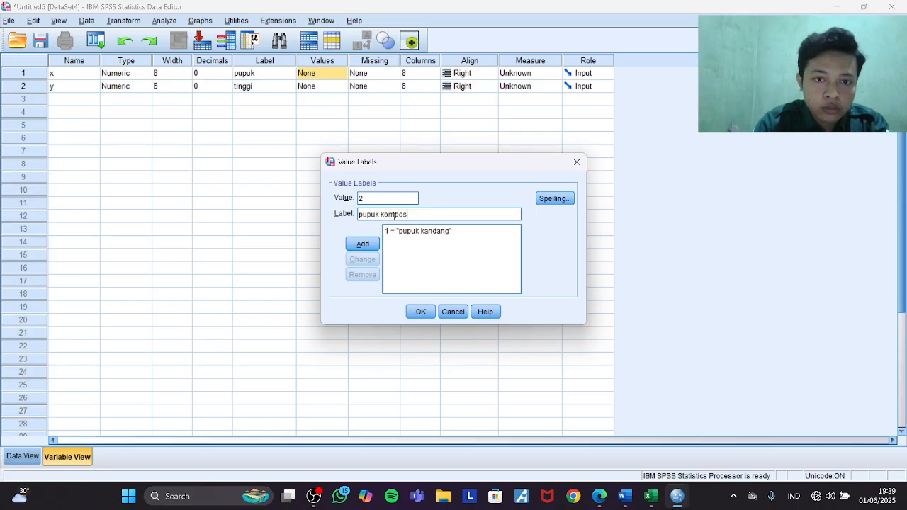
pyautogui.press('Return')
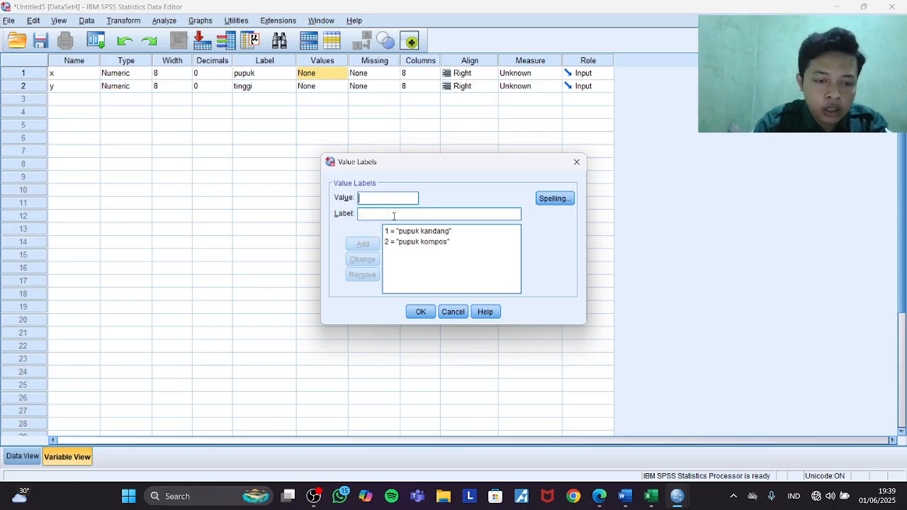
# Step: Add value 3 with the label "pupuk kascing" to variable x and confirm its value labels
pyautogui.write('3')
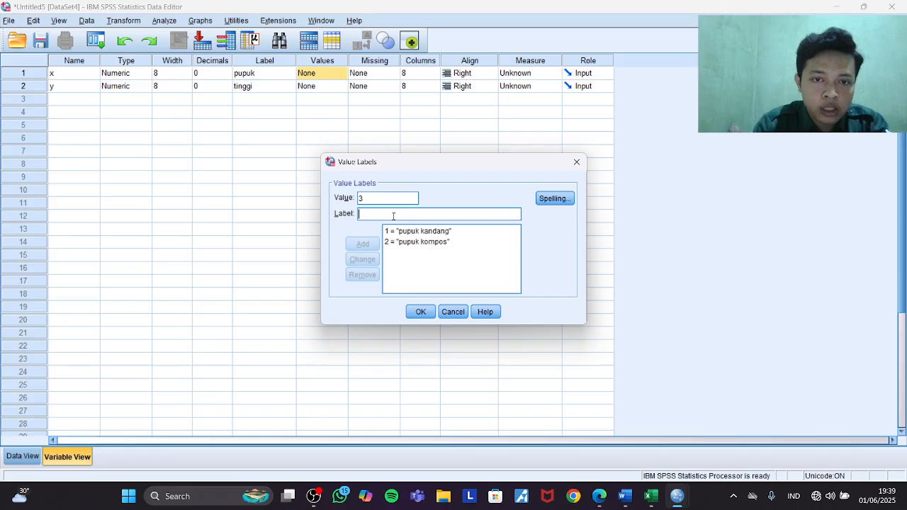
pyautogui.write('pu')
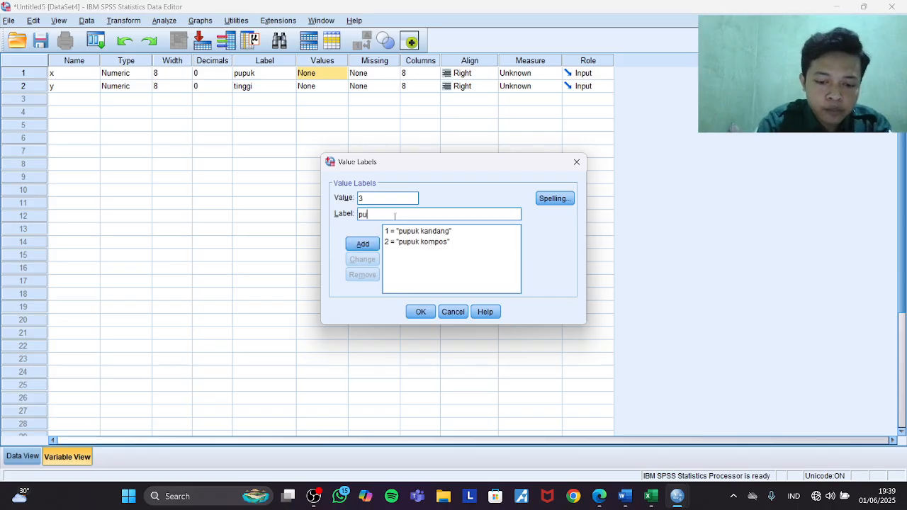
pyautogui.write('puk kascing')
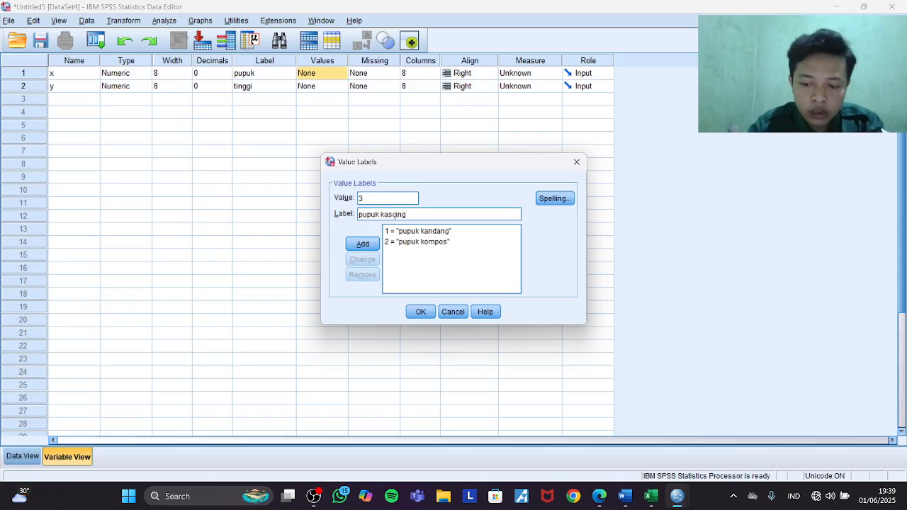
pyautogui.press('Return')
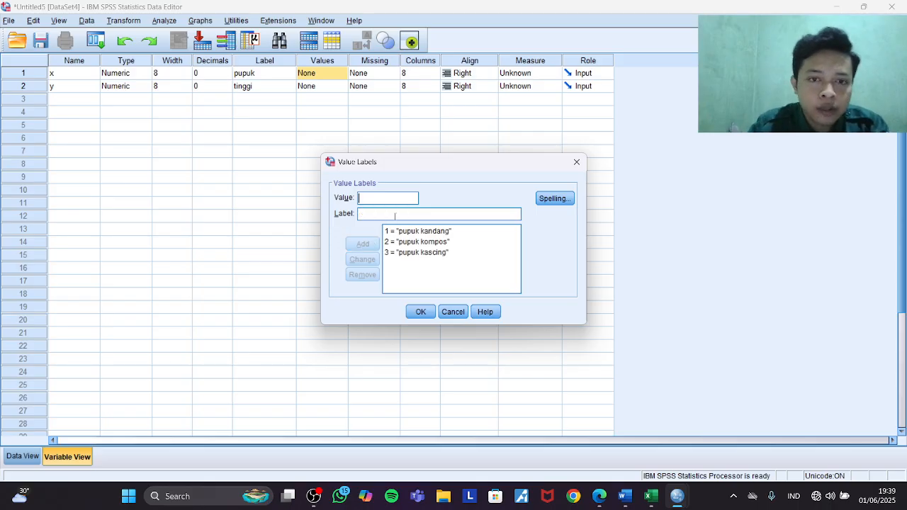
pyautogui.click(421, 312)
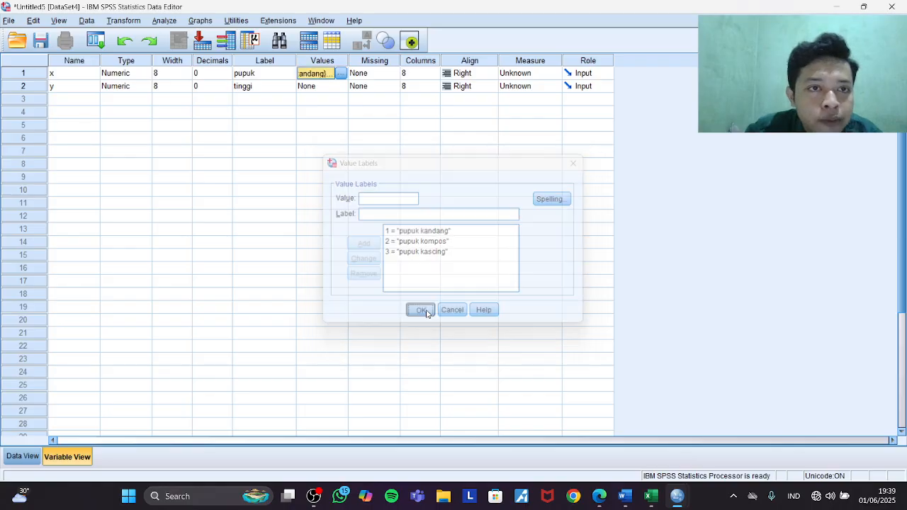
# Step: Show the data view of the dataset and switch to the Excel workbook holding the Pupuk and Tinggi columns
pyautogui.click(23, 459)
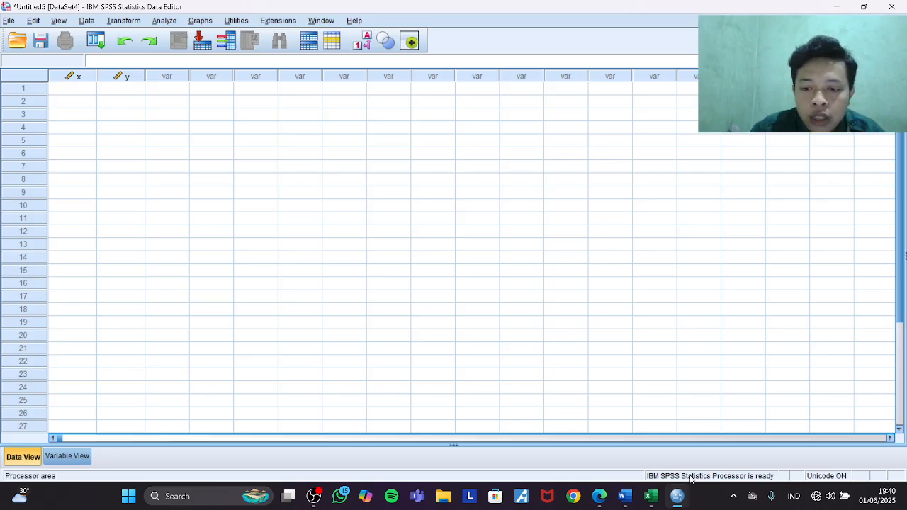
pyautogui.click(647, 494)
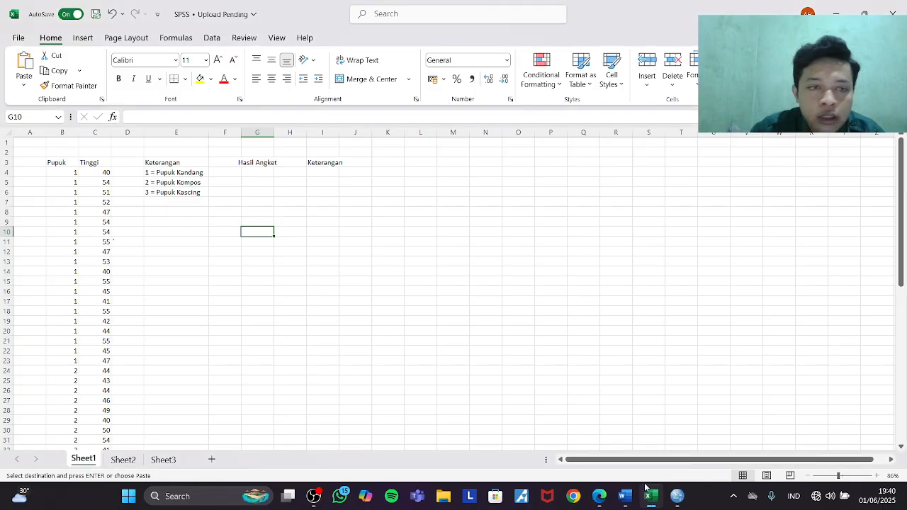
pyautogui.scroll(-3, 273, 228)
pyautogui.scroll(3, 273, 227)
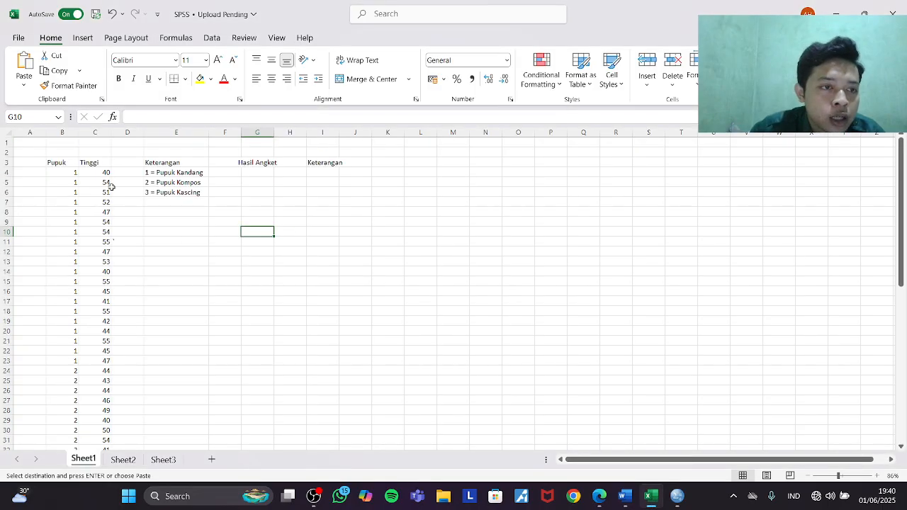
pyautogui.click(61, 172)
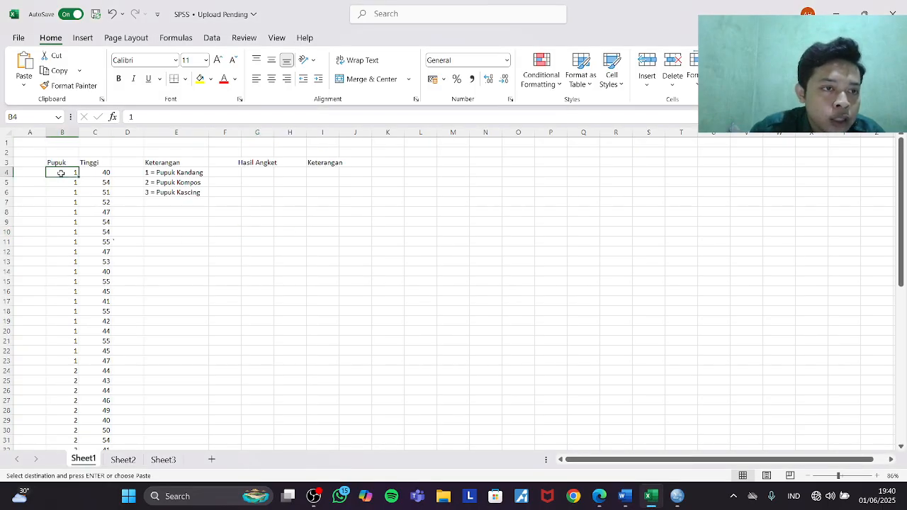
pyautogui.moveTo(61, 172); pyautogui.dragTo(104, 434)
pyautogui.moveTo(104, 431); pyautogui.dragTo(101, 413)
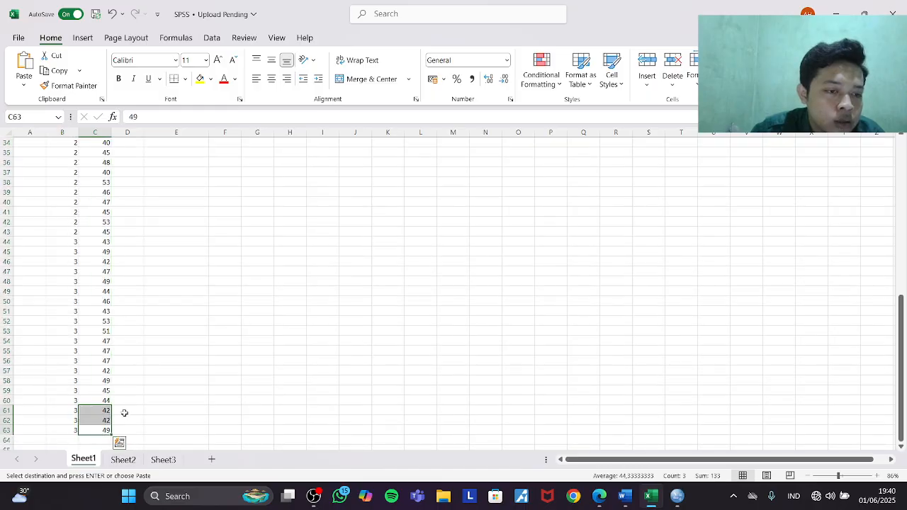
pyautogui.click(124, 412)
pyautogui.click(99, 431)
pyautogui.scroll(5, 103, 197)
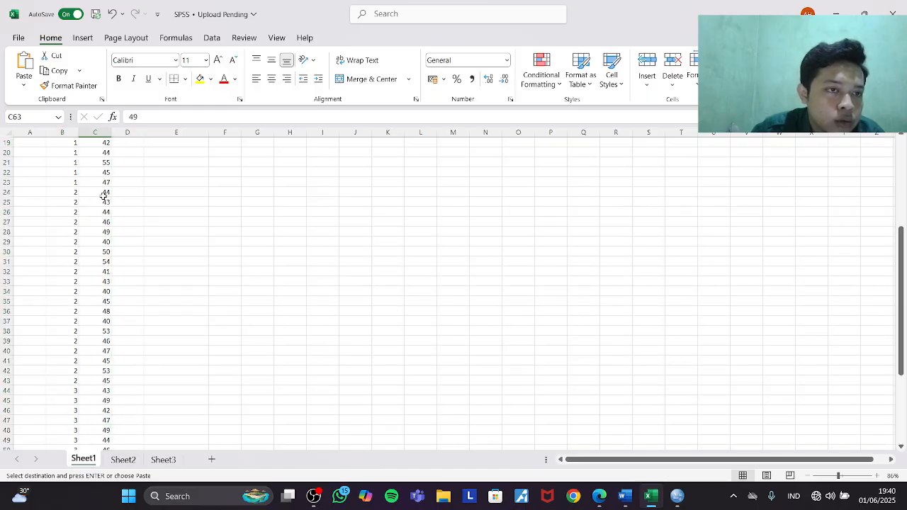
pyautogui.scroll(6, 104, 197)
# Step: Copy the Pupuk and Tinggi values in B4:C63 of Sheet1, without their headers
pyautogui.moveTo(74, 171); pyautogui.dragTo(100, 429)
pyautogui.rightClick(99, 429)
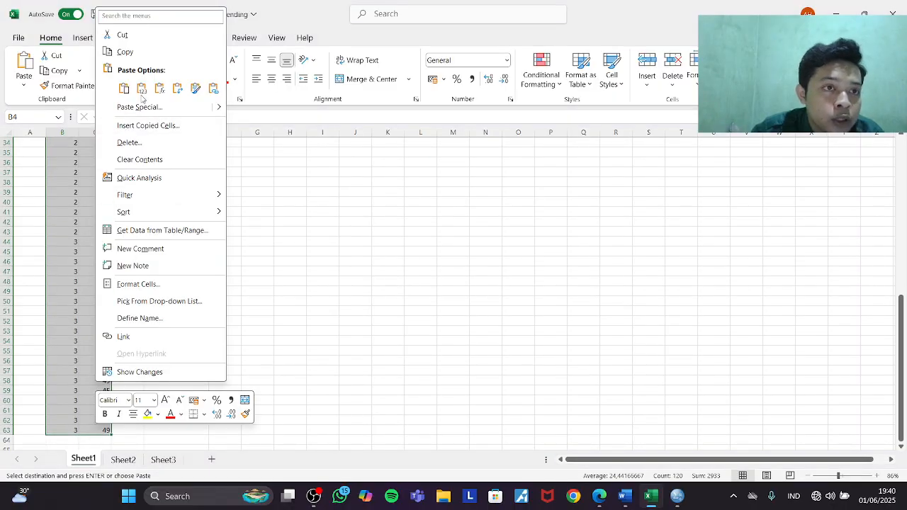
pyautogui.click(124, 52)
pyautogui.scroll(10, 478, 393)
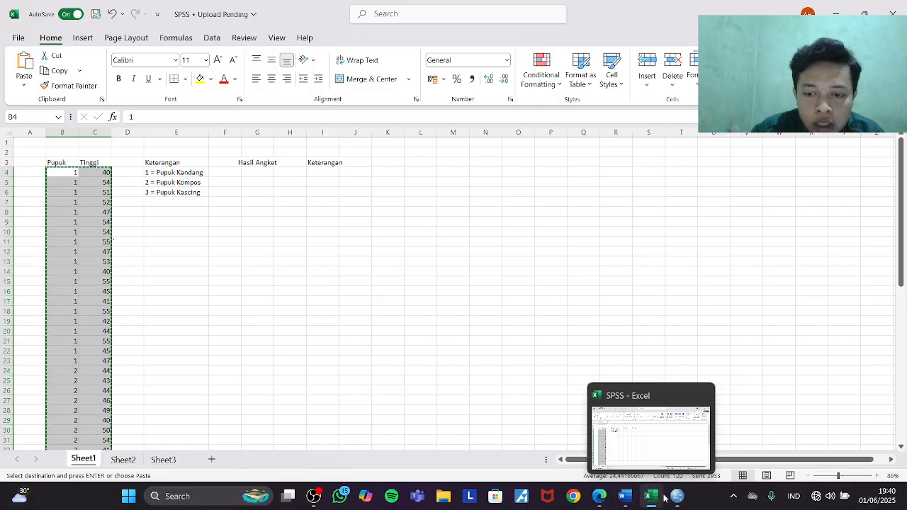
# Step: Switch back to the SPSS Data Editor and paste the copied values starting at row 1 of variable x
pyautogui.moveTo(677, 496)
pyautogui.click(546, 430)
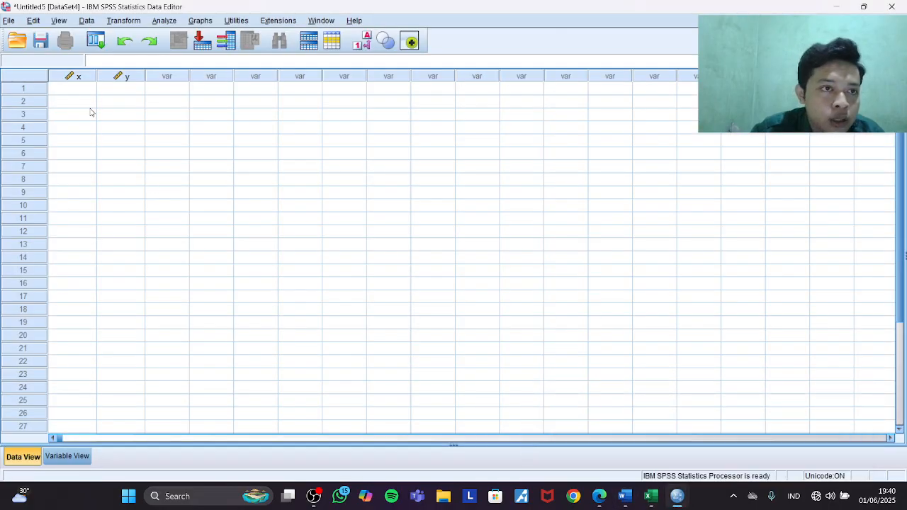
pyautogui.click(70, 88)
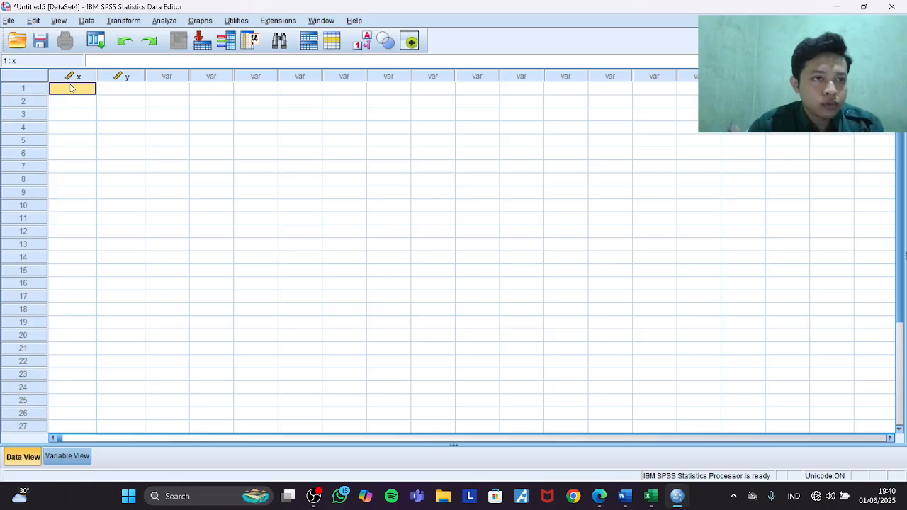
pyautogui.rightClick(71, 88)
pyautogui.click(109, 149)
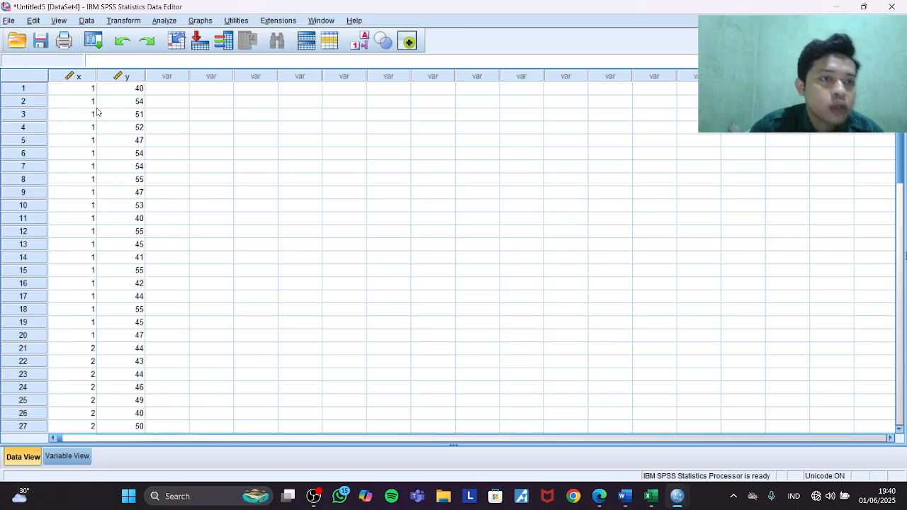
# Step: Examine the pasted data down to the last row, checking where each fertilizer group in variable x starts and ends
pyautogui.scroll(-13, 97, 111)
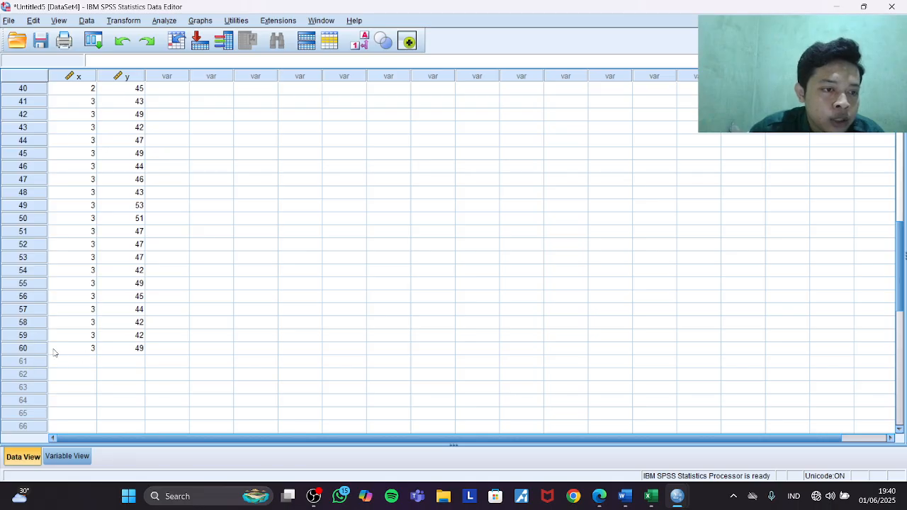
pyautogui.scroll(13, 54, 352)
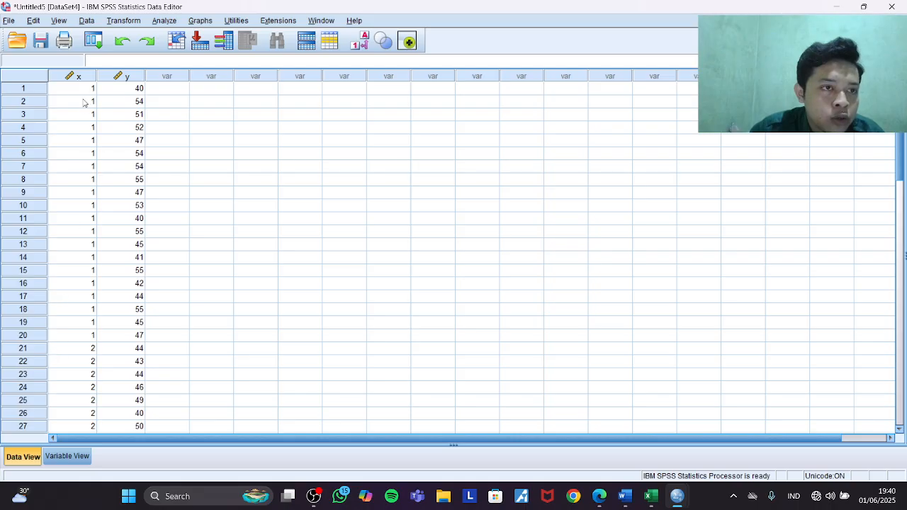
pyautogui.click(83, 333)
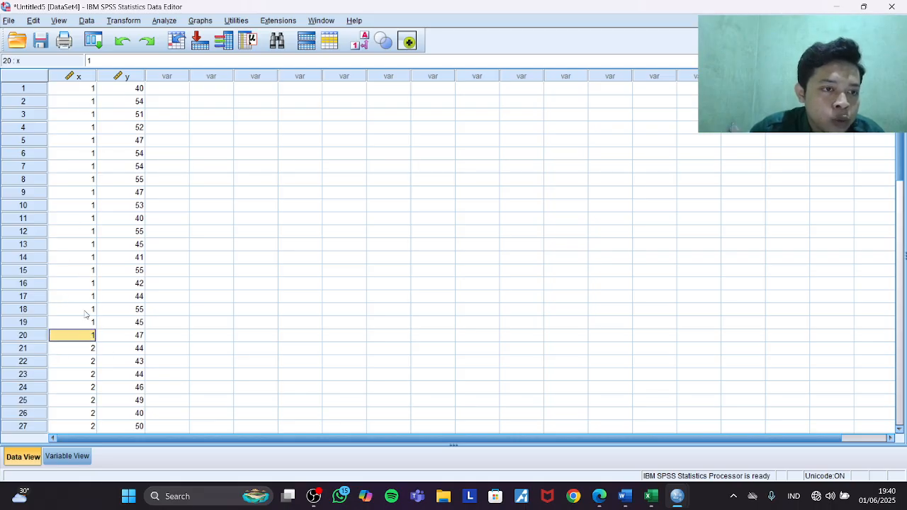
pyautogui.scroll(-5, 85, 310)
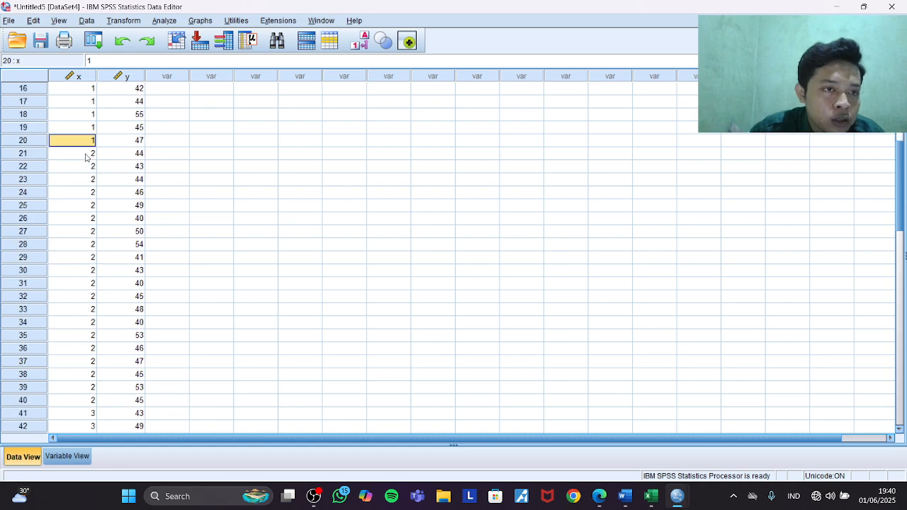
pyautogui.click(86, 157)
pyautogui.scroll(-5, 83, 314)
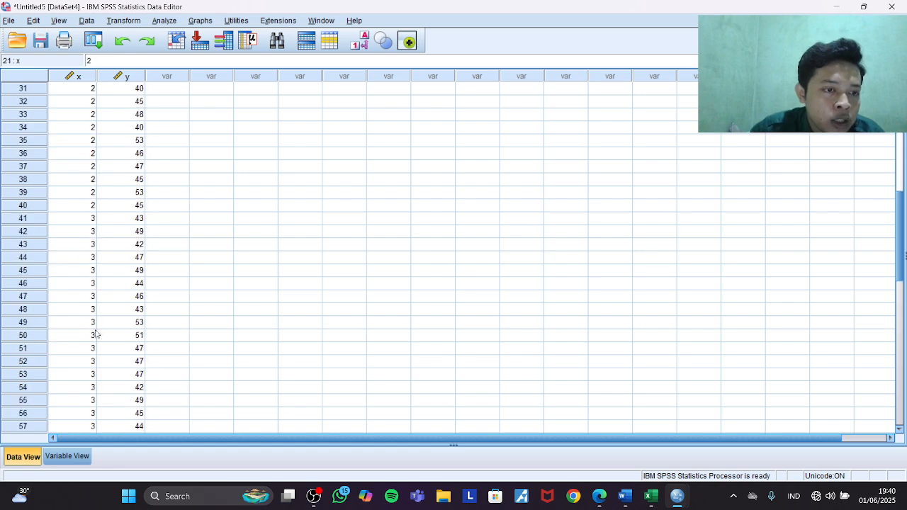
pyautogui.click(86, 211)
pyautogui.click(90, 221)
pyautogui.scroll(-5, 89, 301)
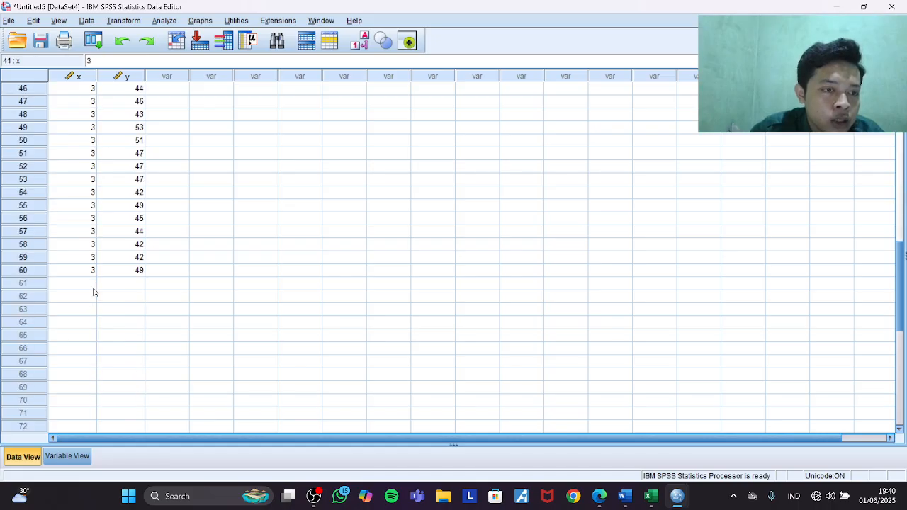
pyautogui.click(90, 268)
pyautogui.scroll(15, 94, 243)
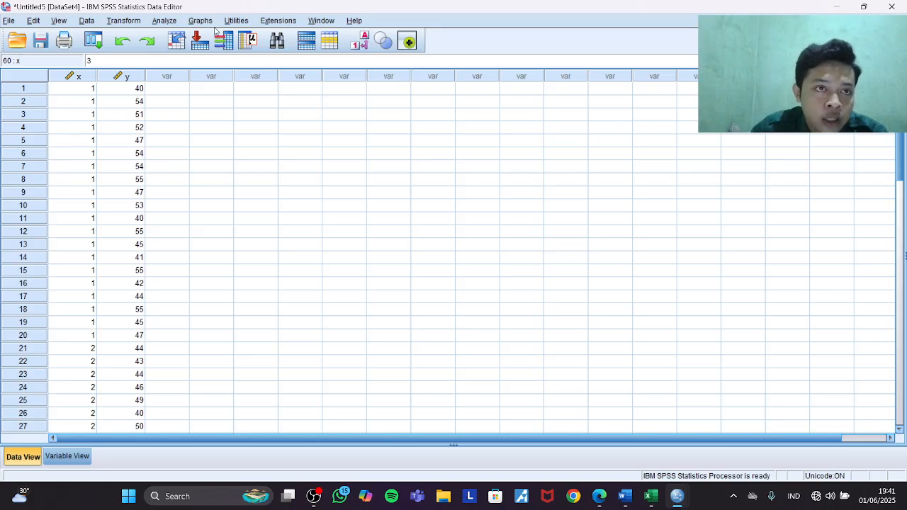
# Step: Start an Explore analysis with pupuk as the factor and tinggi as the dependent variable
pyautogui.click(162, 21)
pyautogui.moveTo(203, 50)
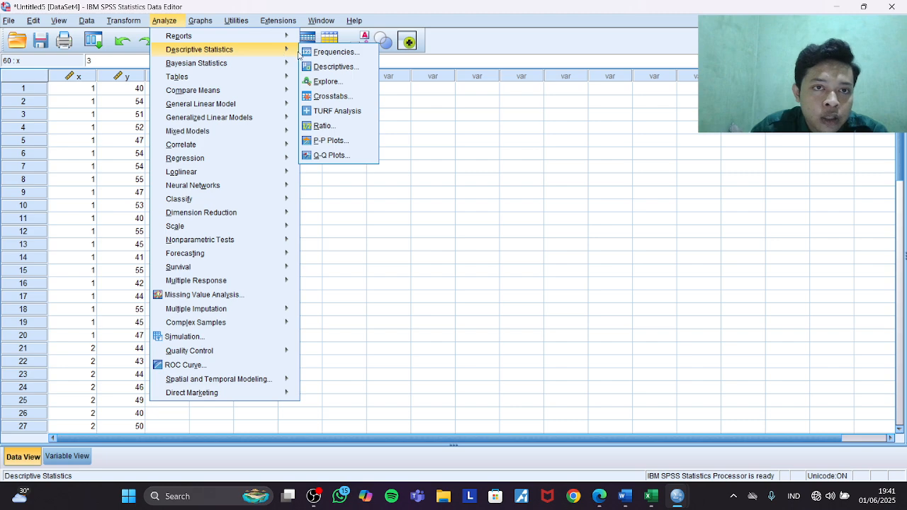
pyautogui.click(326, 81)
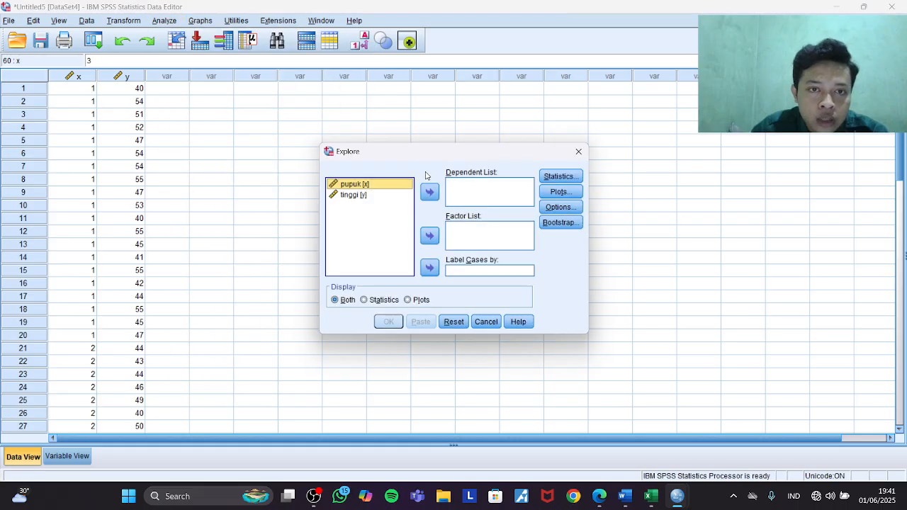
pyautogui.click(422, 235)
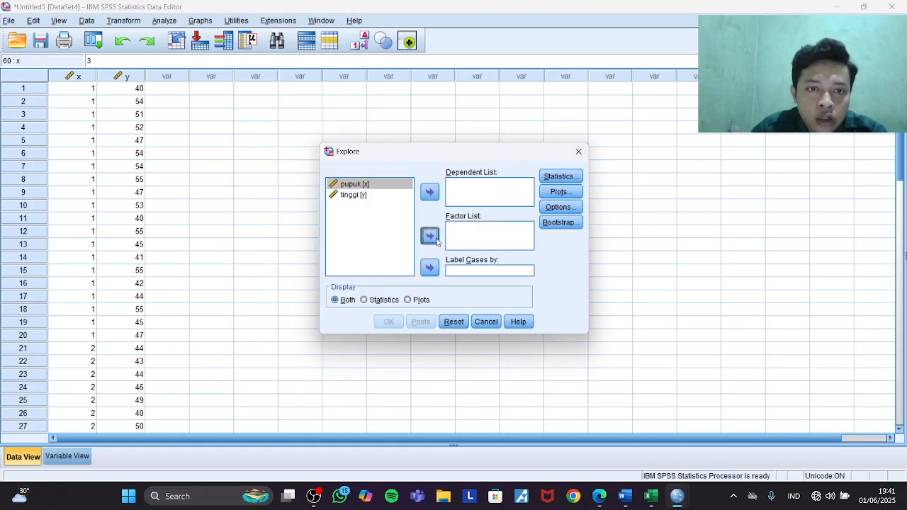
pyautogui.click(430, 192)
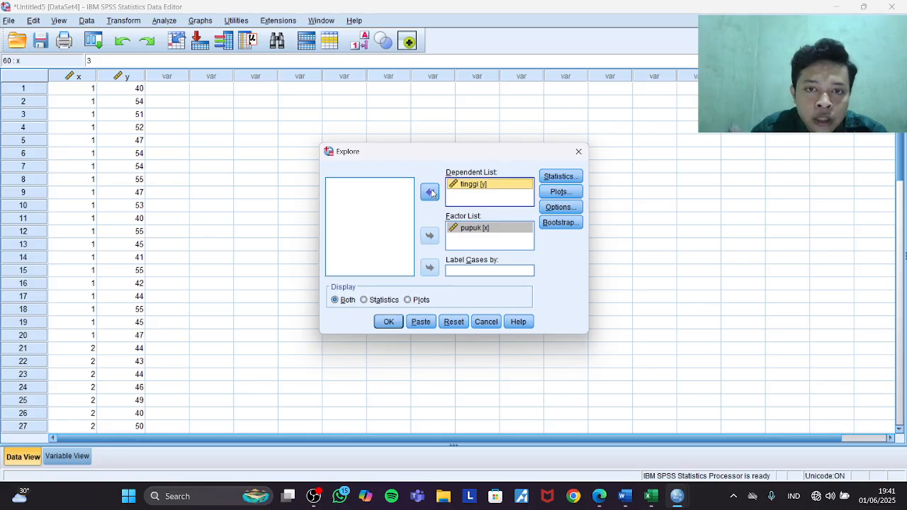
# Step: Include normality plots with tests in the Explore analysis and run it
pyautogui.click(560, 192)
pyautogui.click(390, 233)
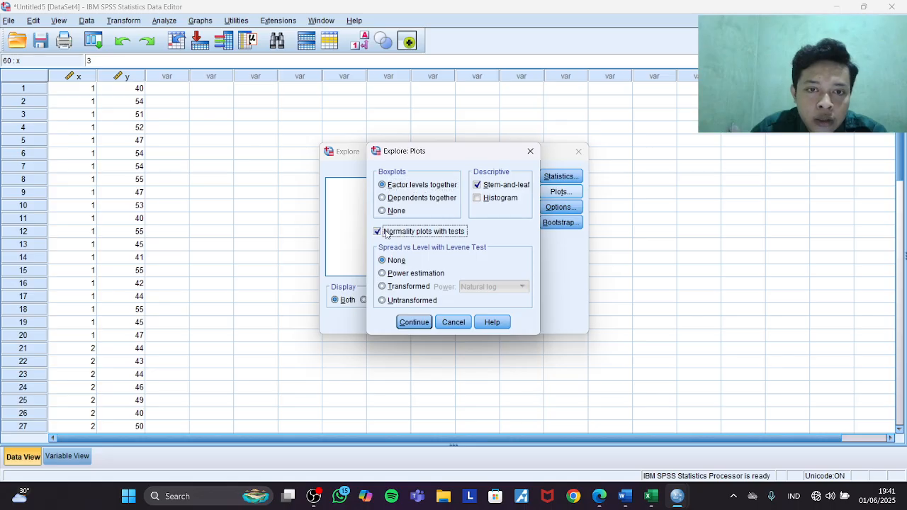
pyautogui.click(421, 323)
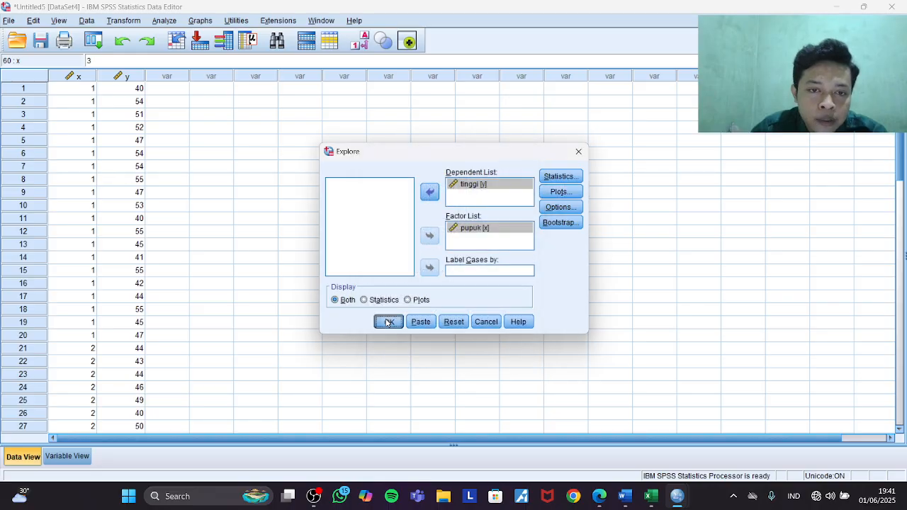
pyautogui.click(388, 322)
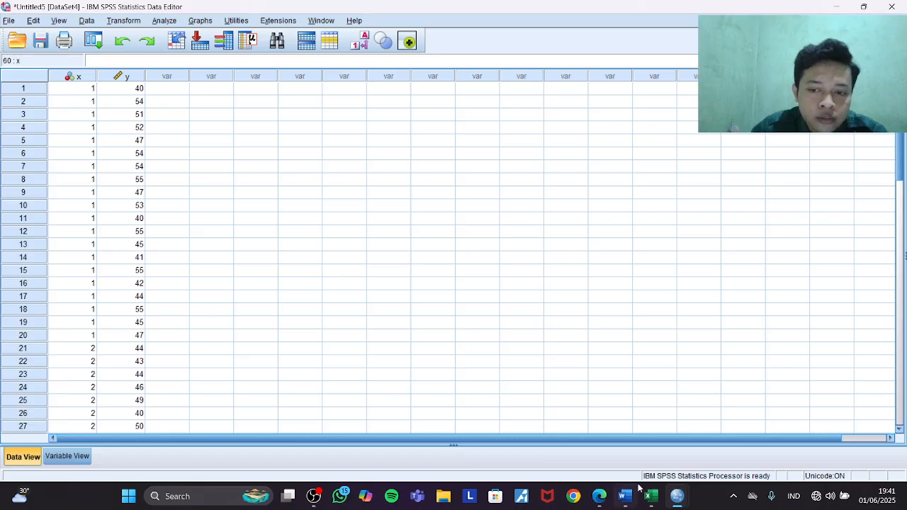
# Step: Bring up the Explore output in the Statistics Viewer and examine the Tests of Normality table for each fertilizer
pyautogui.moveTo(676, 496)
pyautogui.click(821, 432)
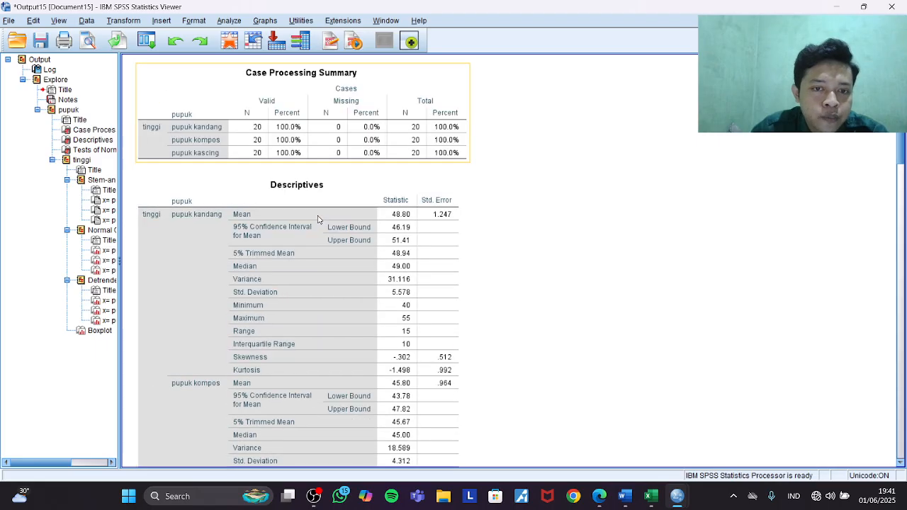
pyautogui.scroll(-3, 318, 220)
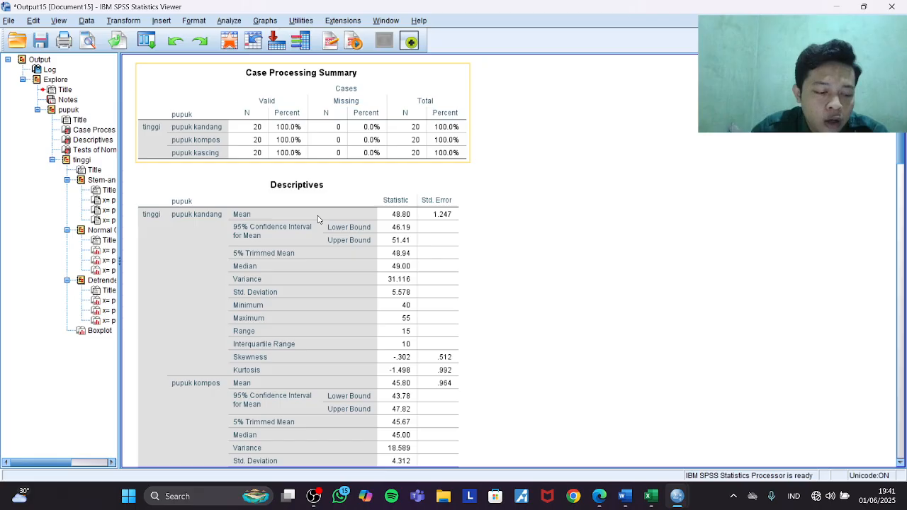
pyautogui.scroll(-15, 318, 220)
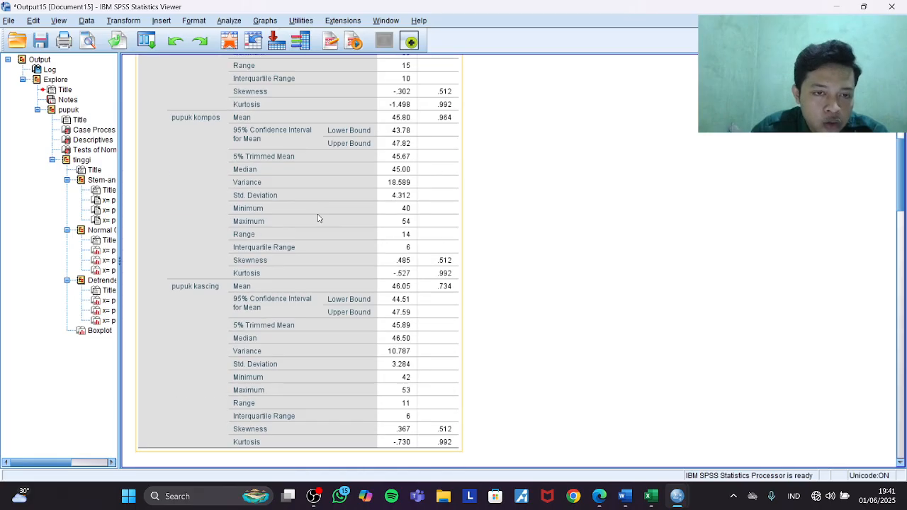
pyautogui.scroll(5, 318, 218)
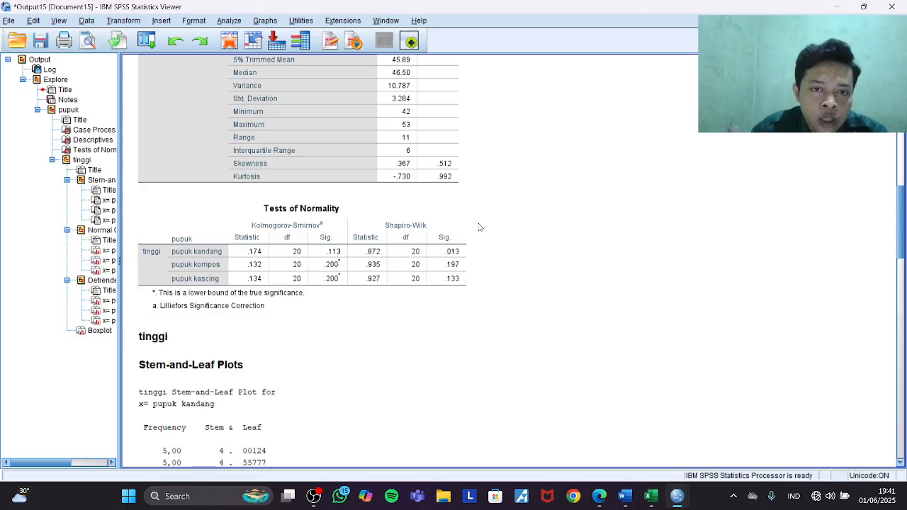
pyautogui.scroll(3, 544, 240)
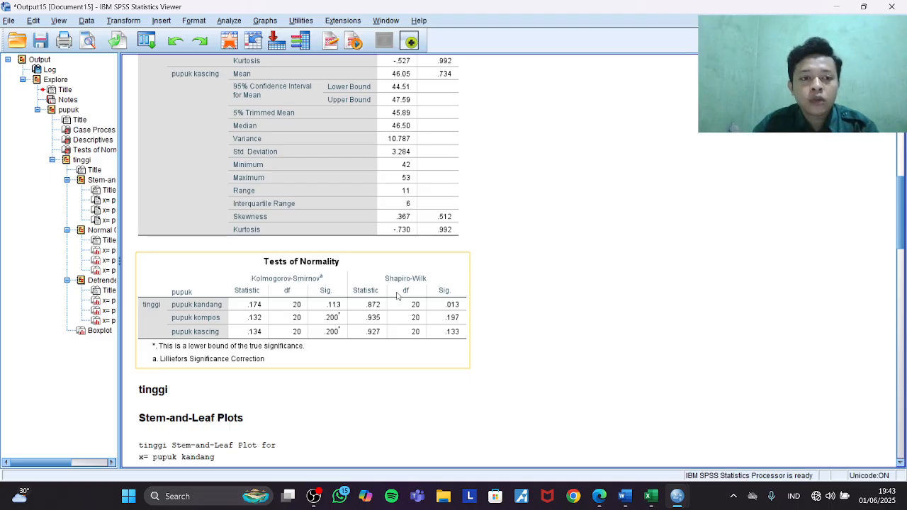
# Step: Review the Case Processing Summary and Descriptives tables at the start of the Explore output
pyautogui.click(551, 227)
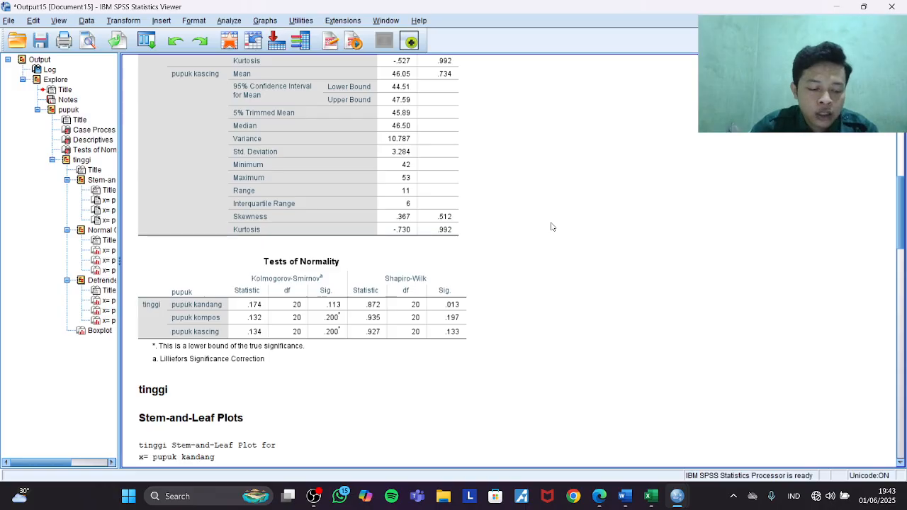
pyautogui.scroll(10, 539, 219)
pyautogui.scroll(6, 546, 221)
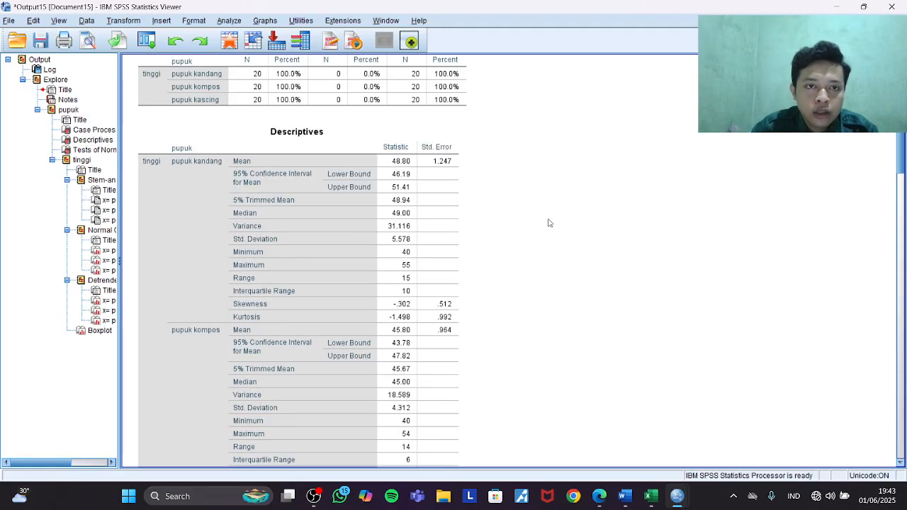
pyautogui.scroll(-3, 547, 223)
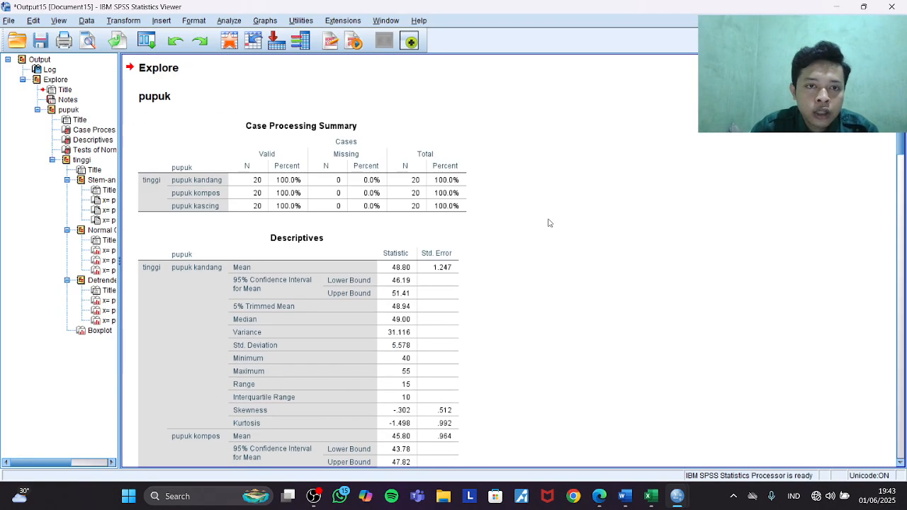
pyautogui.rightClick(541, 251)
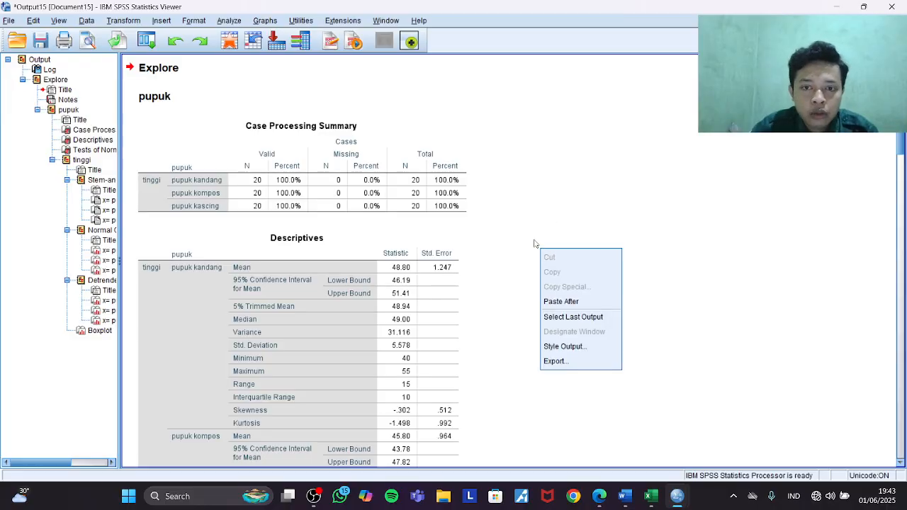
pyautogui.click(534, 244)
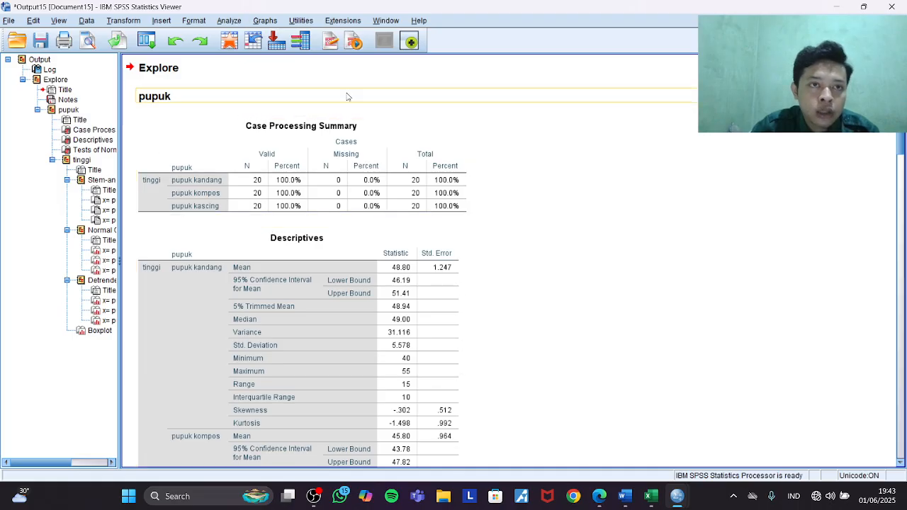
# Step: Run a One-Way ANOVA with tinggi as the dependent variable and pupuk as the factor
pyautogui.click(233, 22)
pyautogui.moveTo(278, 89)
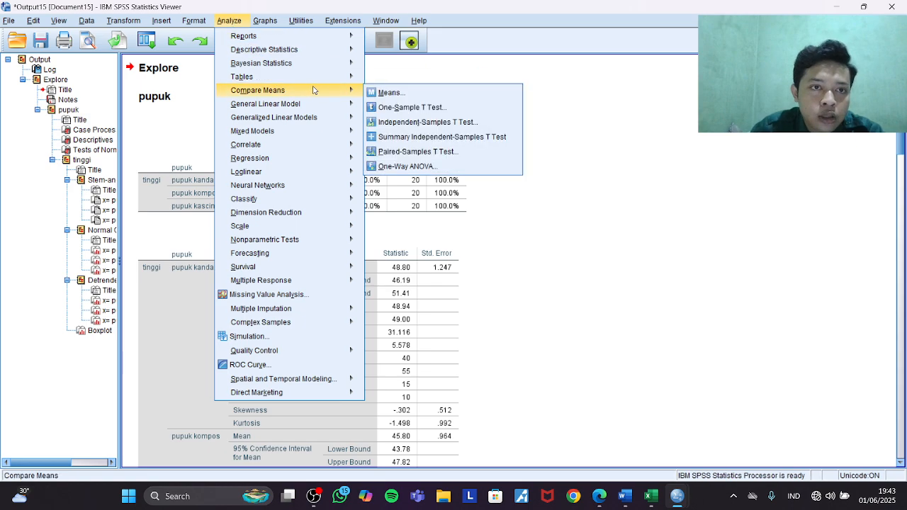
pyautogui.click(426, 167)
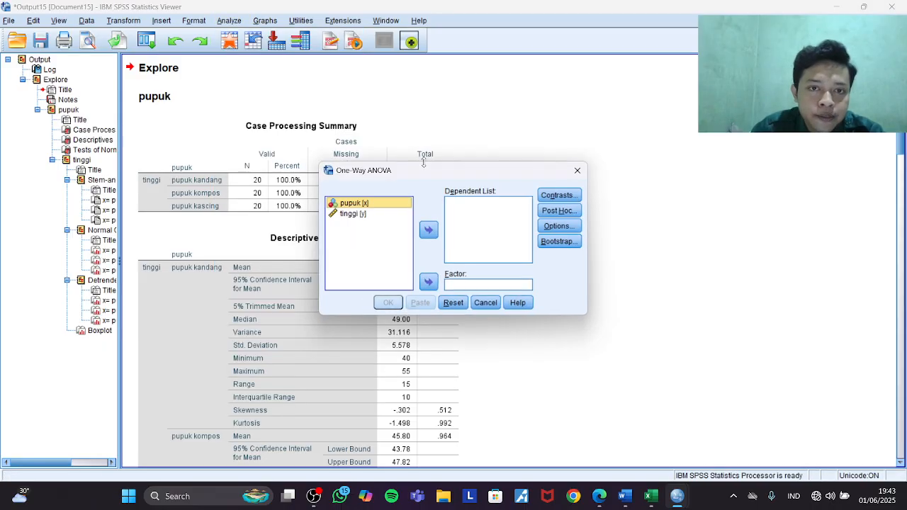
pyautogui.click(428, 281)
pyautogui.click(363, 203)
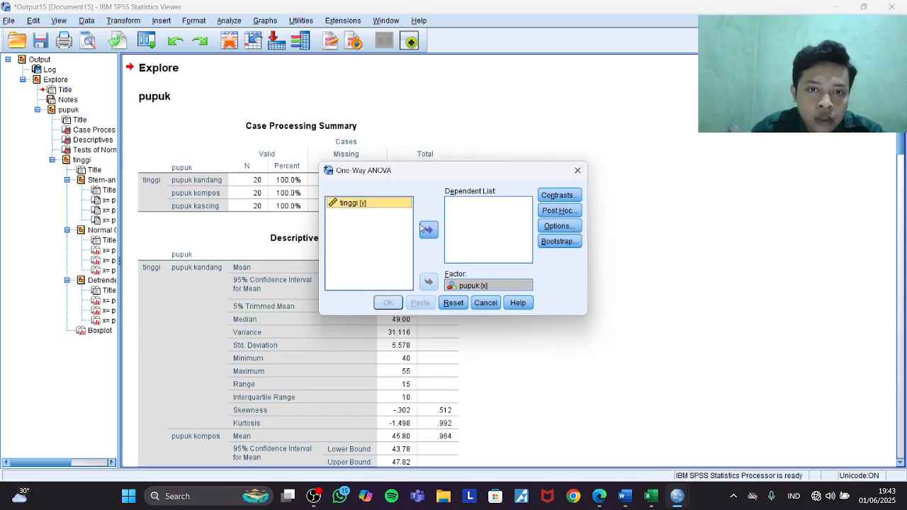
pyautogui.click(428, 230)
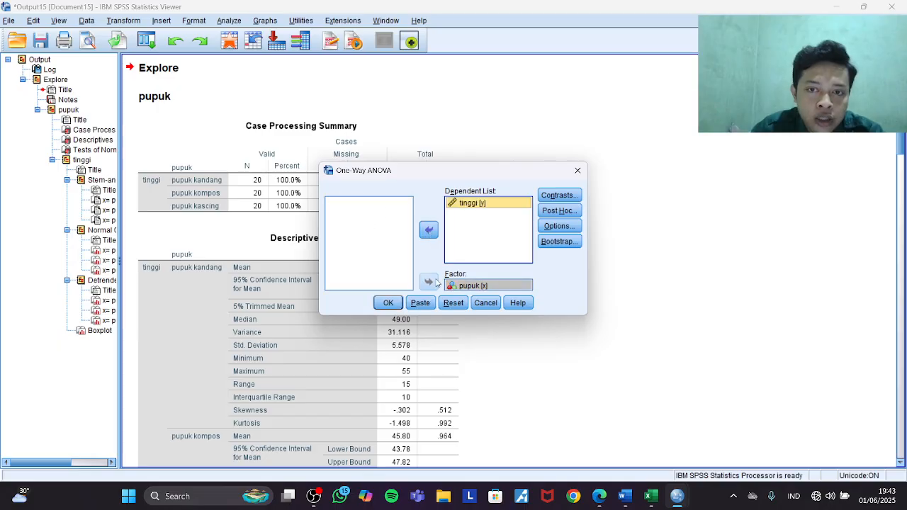
pyautogui.click(388, 303)
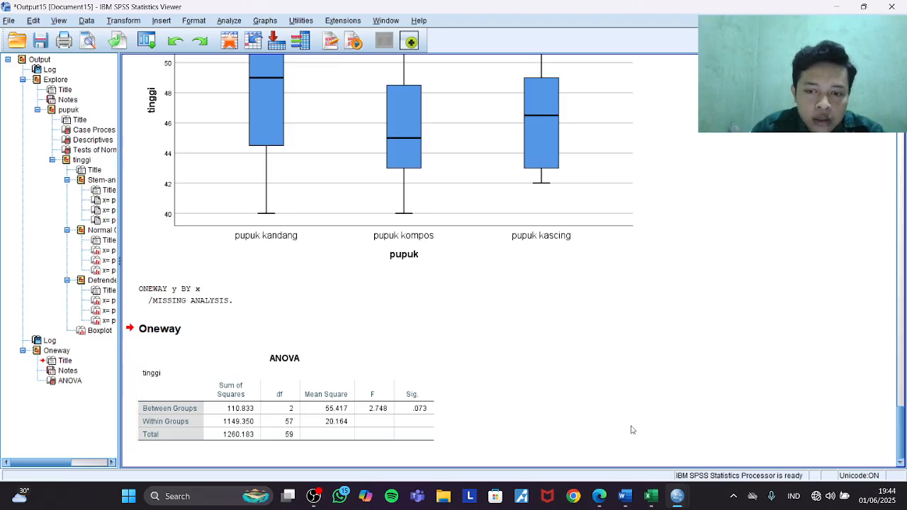
# Step: Switch to the handwritten solution PDF in Edge and examine question 1's hypotheses, manual ANOVA table and conclusion for comparison with the SPSS result
pyautogui.click(599, 495)
pyautogui.scroll(6, 410, 310)
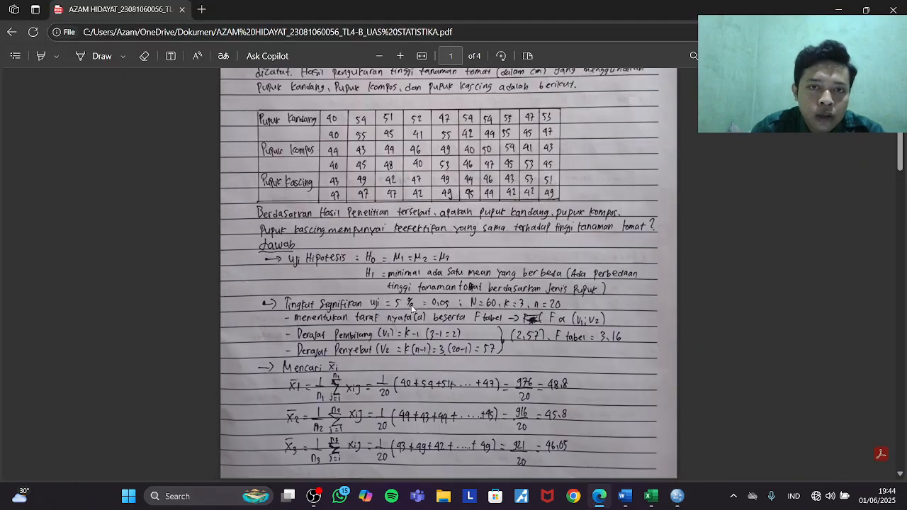
pyautogui.scroll(-2, 510, 347)
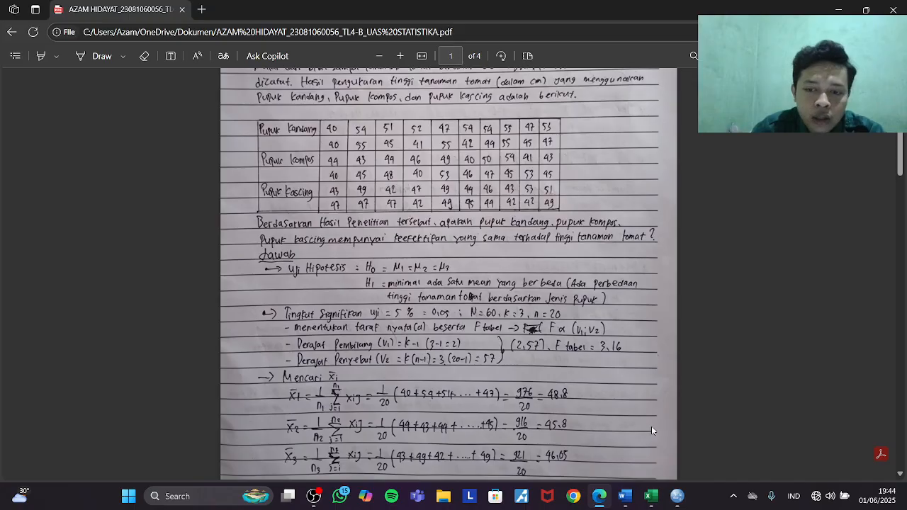
pyautogui.scroll(-15, 418, 312)
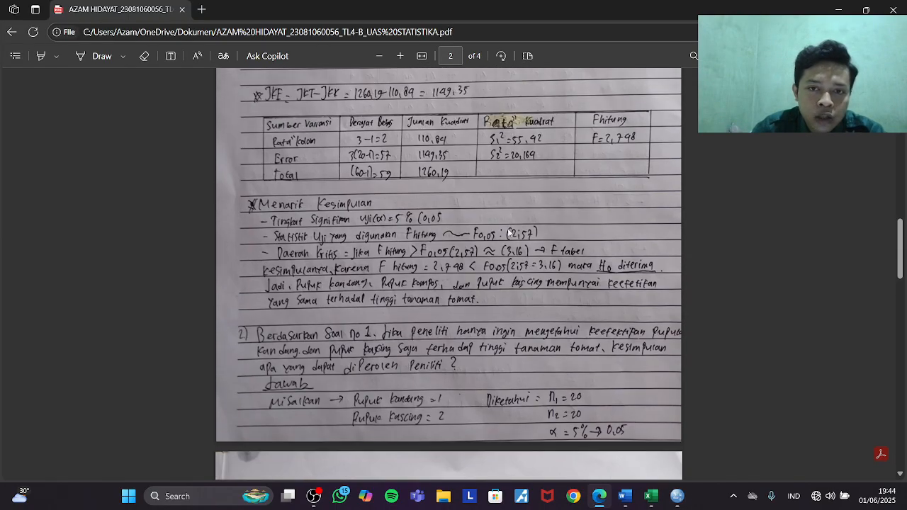
pyautogui.scroll(2, 602, 165)
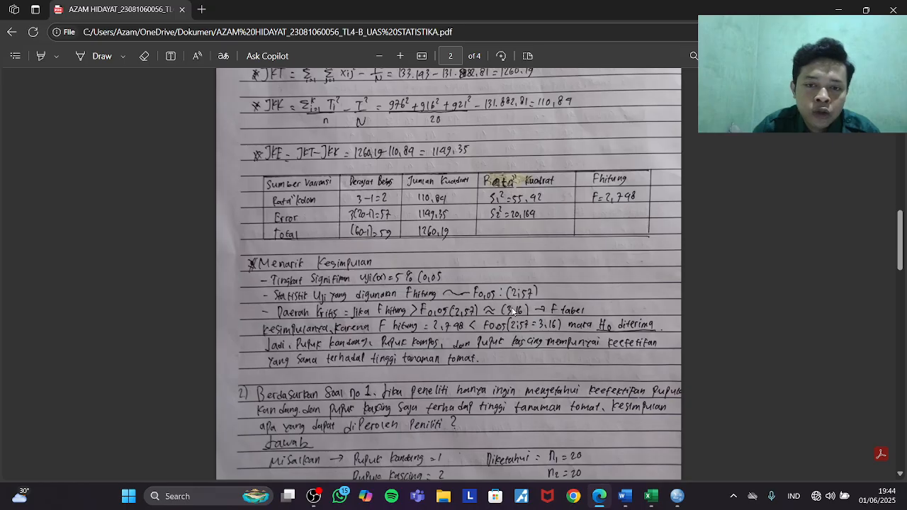
pyautogui.scroll(-3, 507, 311)
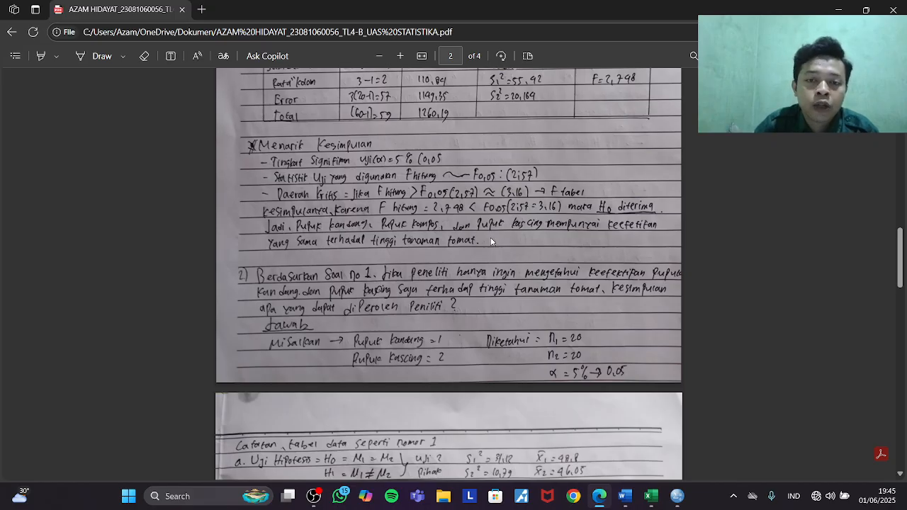
pyautogui.scroll(1, 497, 212)
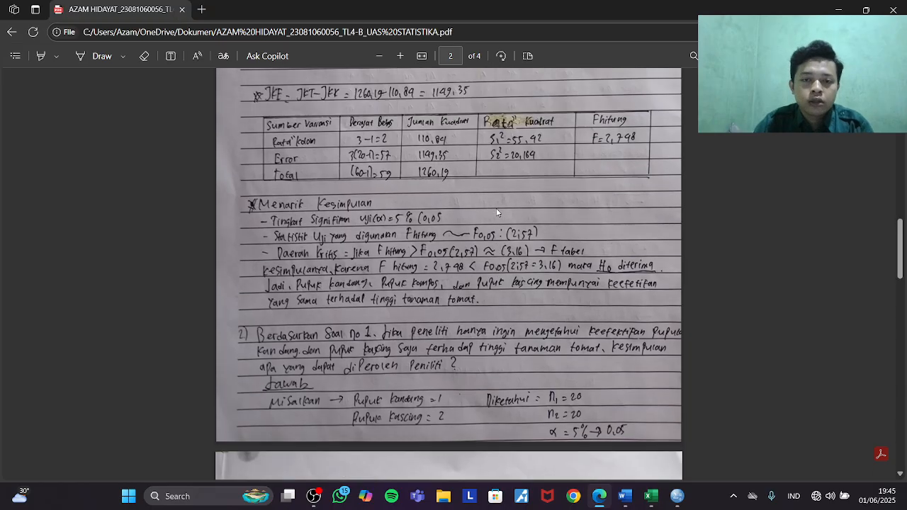
pyautogui.scroll(1, 487, 227)
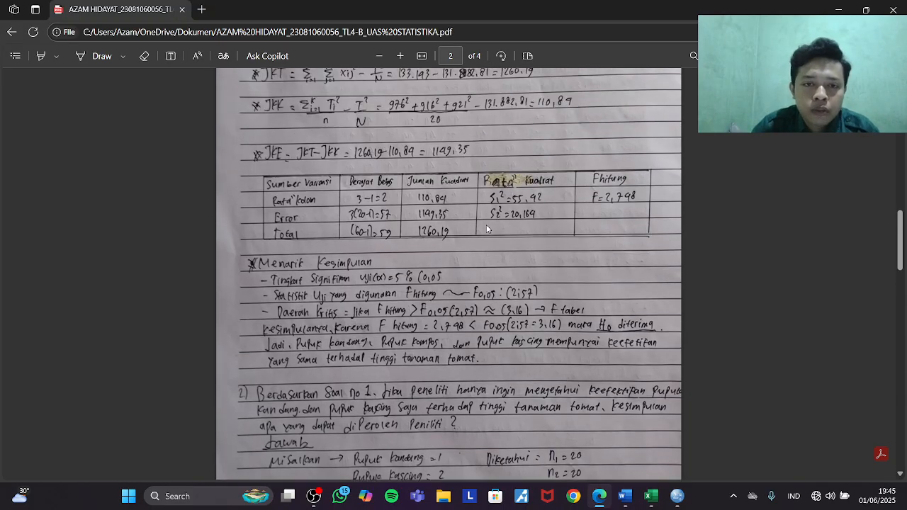
pyautogui.scroll(3, 487, 226)
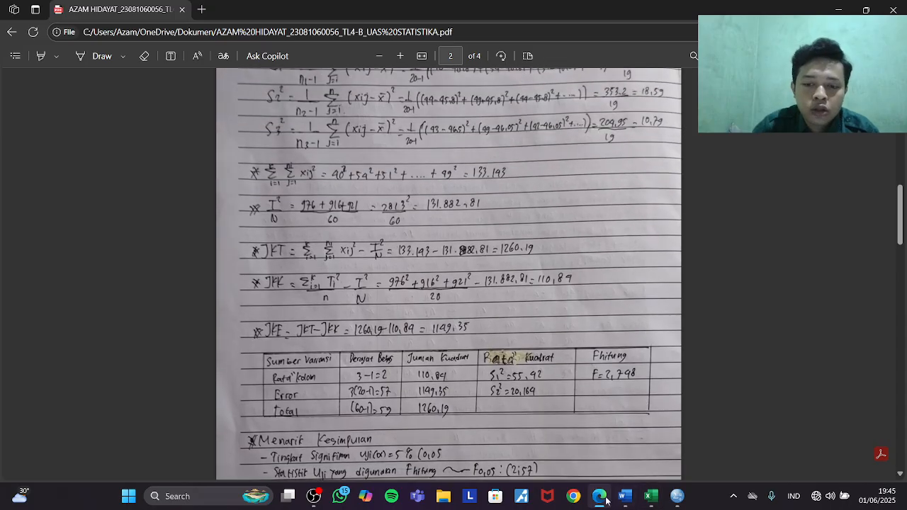
# Step: Switch to the assignment in Word and read question 2, checking the pupuk kompos rows in the data table that it leaves out
pyautogui.click(623, 495)
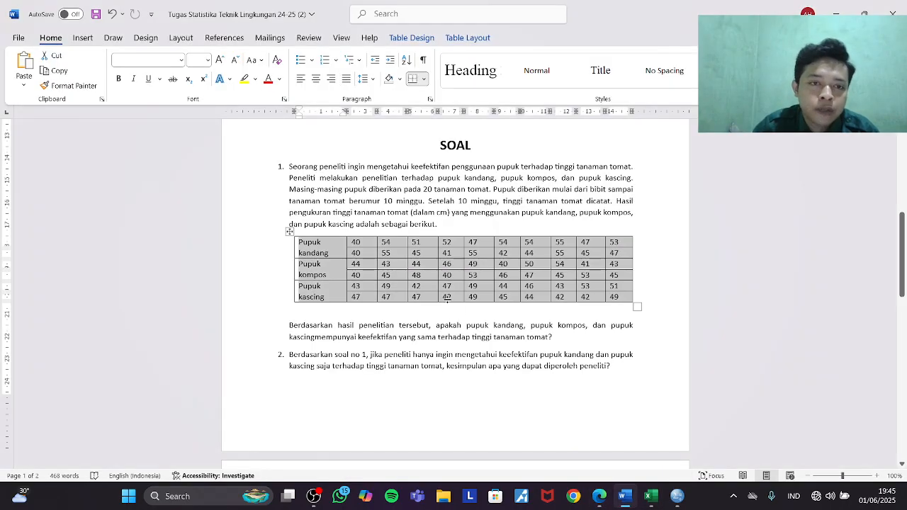
pyautogui.click(595, 337)
pyautogui.scroll(-3, 365, 211)
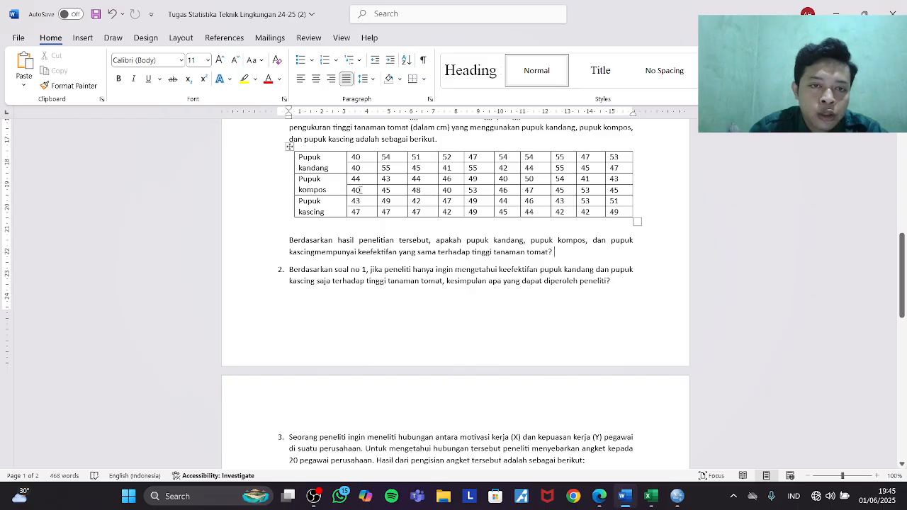
pyautogui.moveTo(301, 181); pyautogui.dragTo(620, 184)
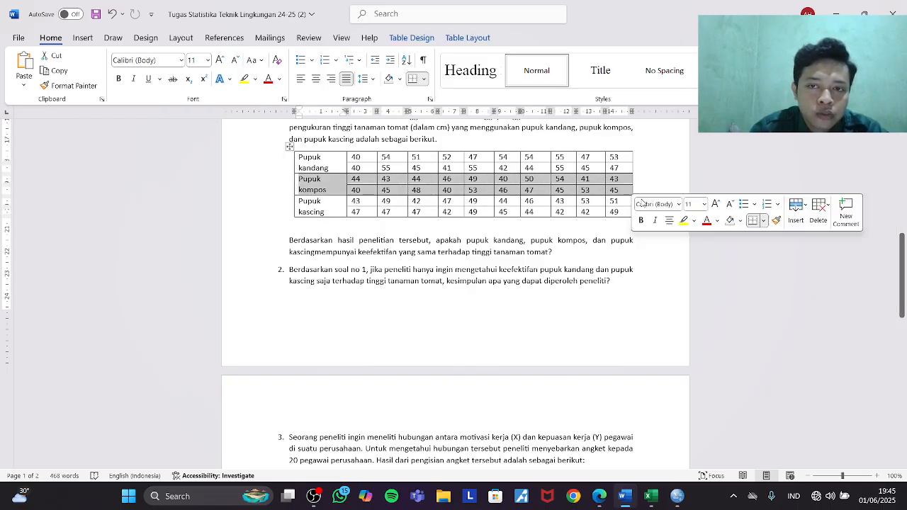
pyautogui.click(304, 182)
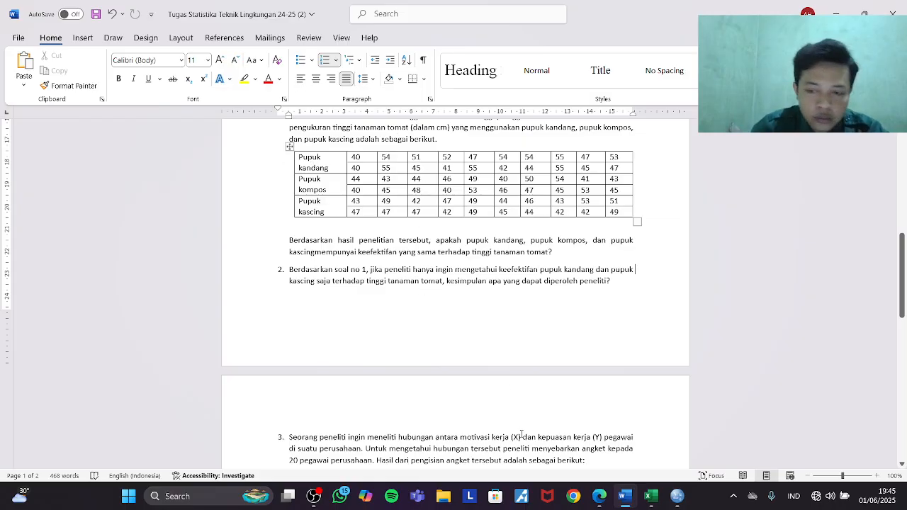
# Step: Switch to the Excel workbook and examine the two-group Pupuk and Tinggi data on Sheet3 from the first row to the last
pyautogui.click(648, 496)
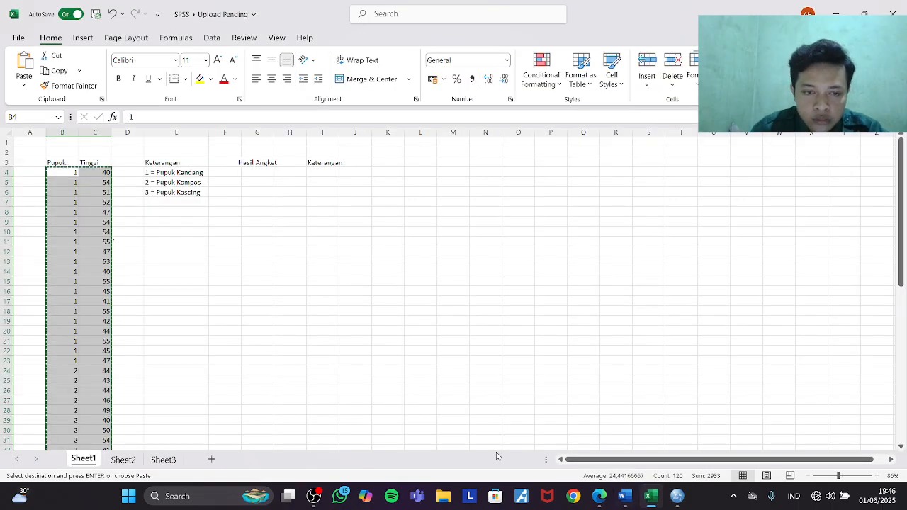
pyautogui.click(319, 330)
pyautogui.click(350, 262)
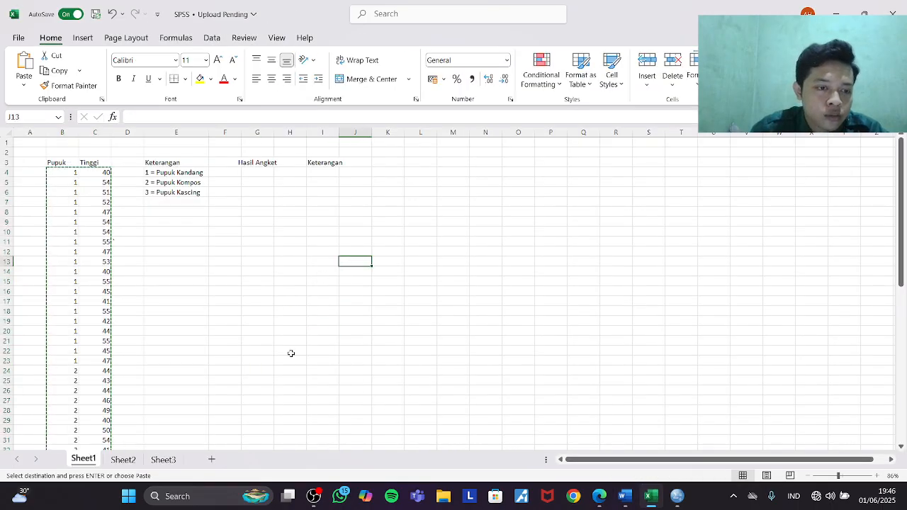
pyautogui.click(164, 460)
pyautogui.scroll(-6, 107, 220)
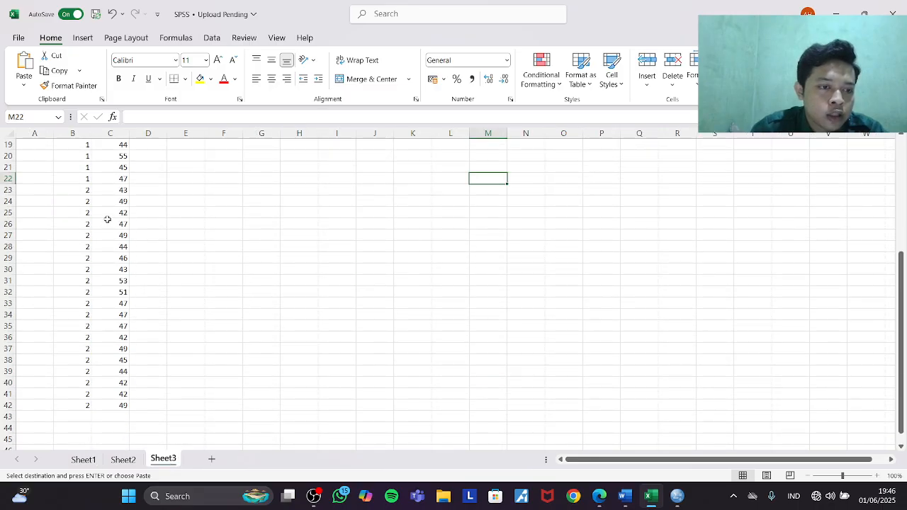
pyautogui.scroll(6, 107, 219)
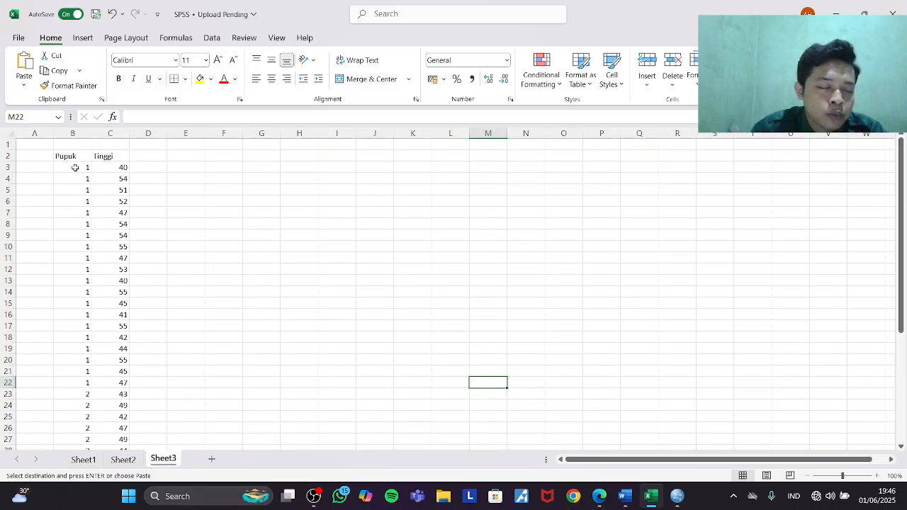
pyautogui.scroll(-1, 74, 167)
pyautogui.scroll(1, 74, 166)
pyautogui.scroll(-1, 74, 165)
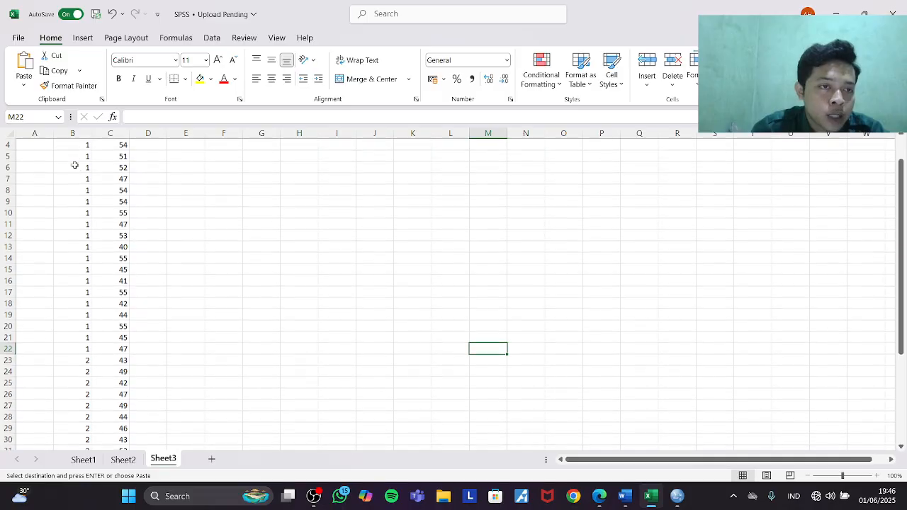
pyautogui.scroll(1, 74, 164)
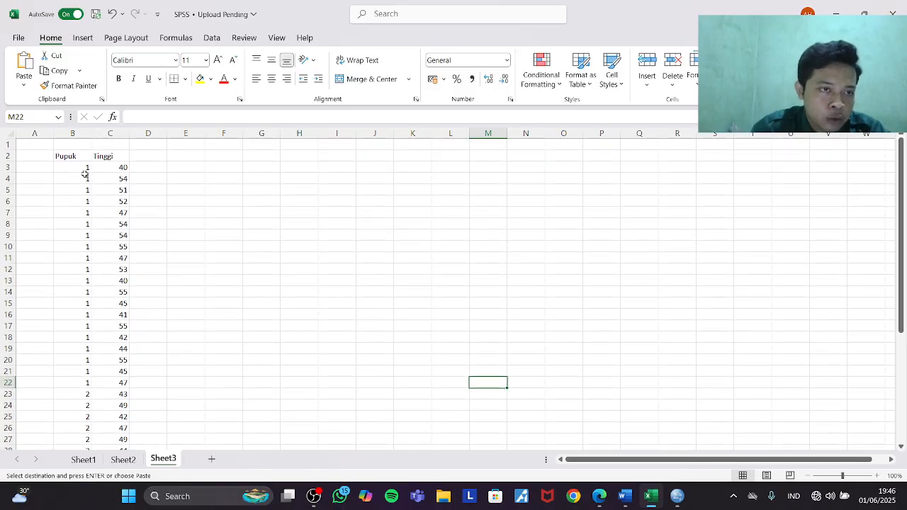
pyautogui.scroll(-2, 74, 312)
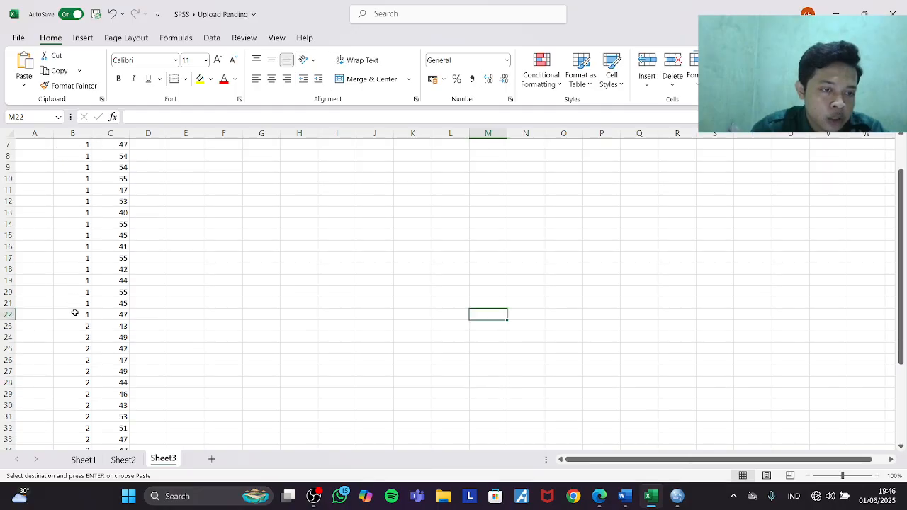
pyautogui.scroll(2, 74, 312)
pyautogui.scroll(-3, 76, 346)
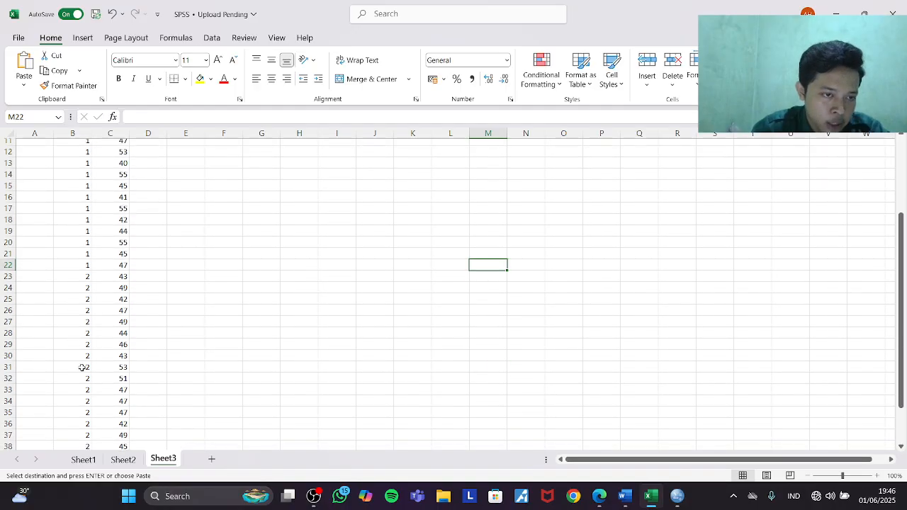
pyautogui.scroll(-3, 83, 367)
pyautogui.click(334, 349)
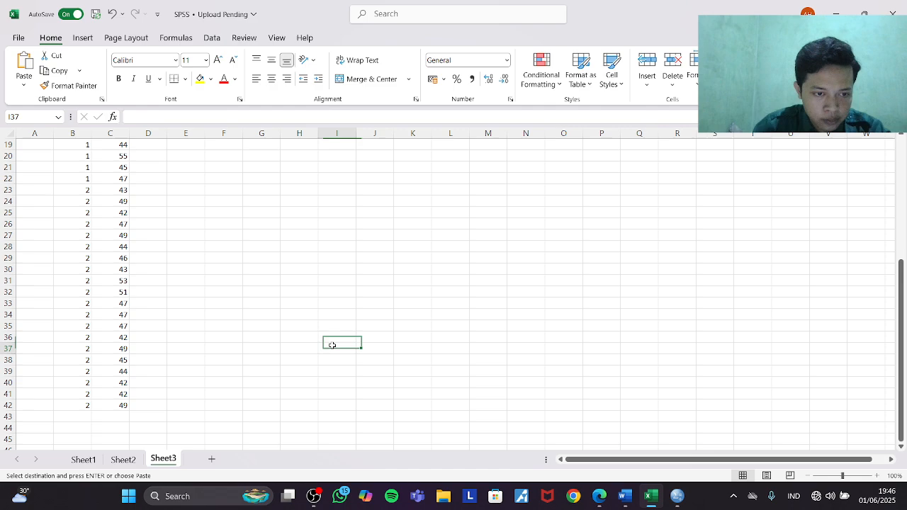
pyautogui.click(350, 284)
pyautogui.scroll(5, 352, 287)
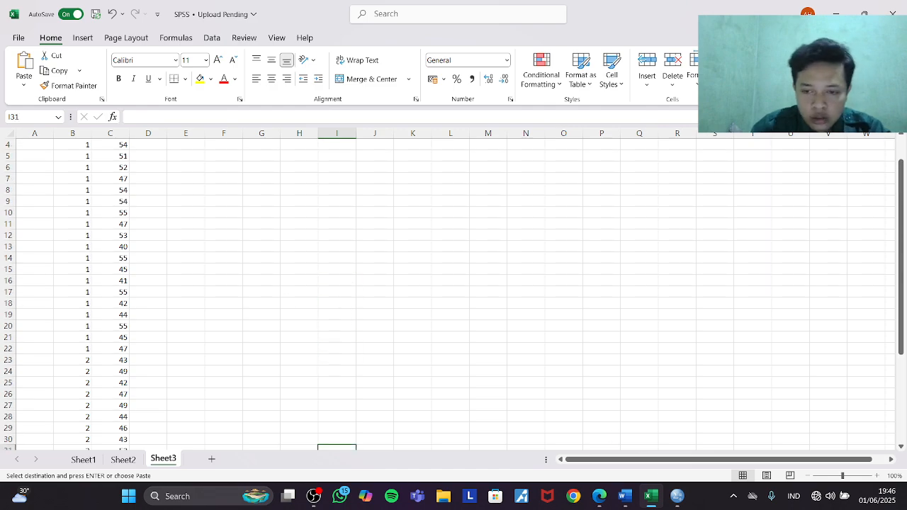
# Step: Switch to the empty Untitled6 dataset in SPSS and define two variables named x and y
pyautogui.moveTo(677, 495)
pyautogui.moveTo(682, 452)
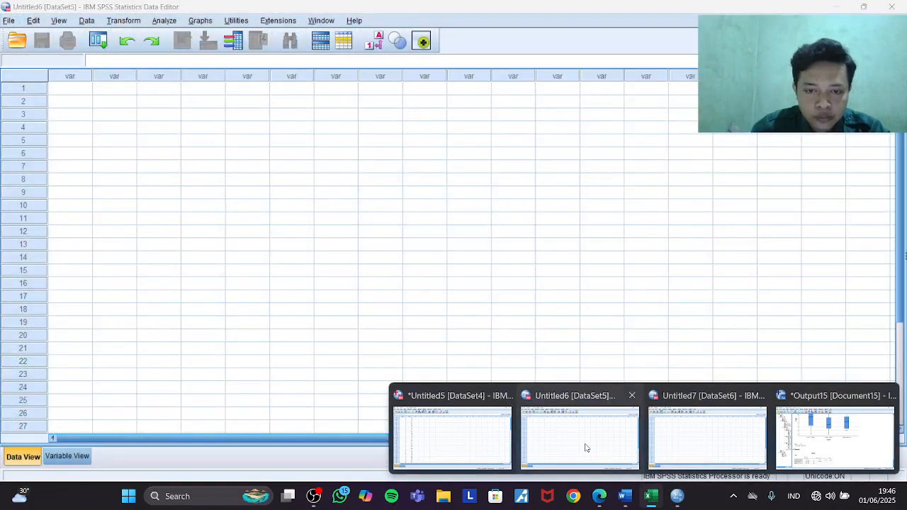
pyautogui.click(585, 447)
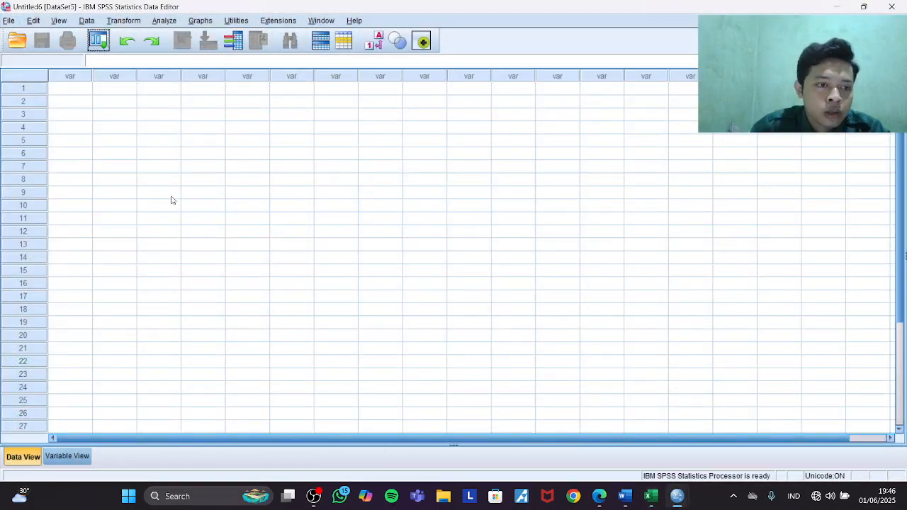
pyautogui.click(78, 454)
pyautogui.click(75, 78)
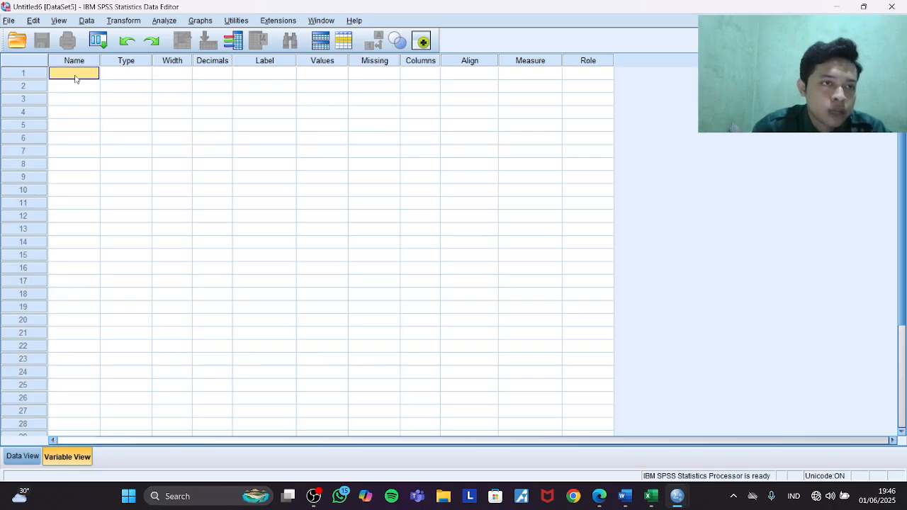
pyautogui.write('x')
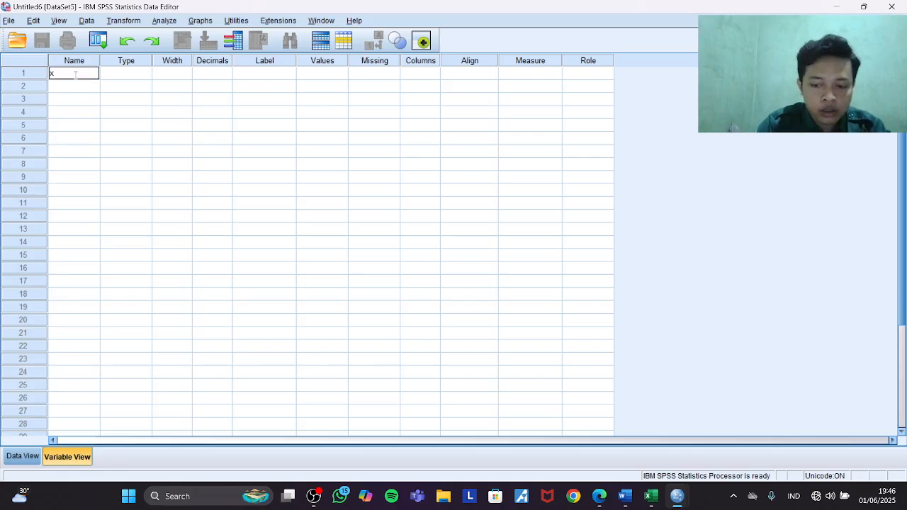
pyautogui.press('Return')
pyautogui.write('y')
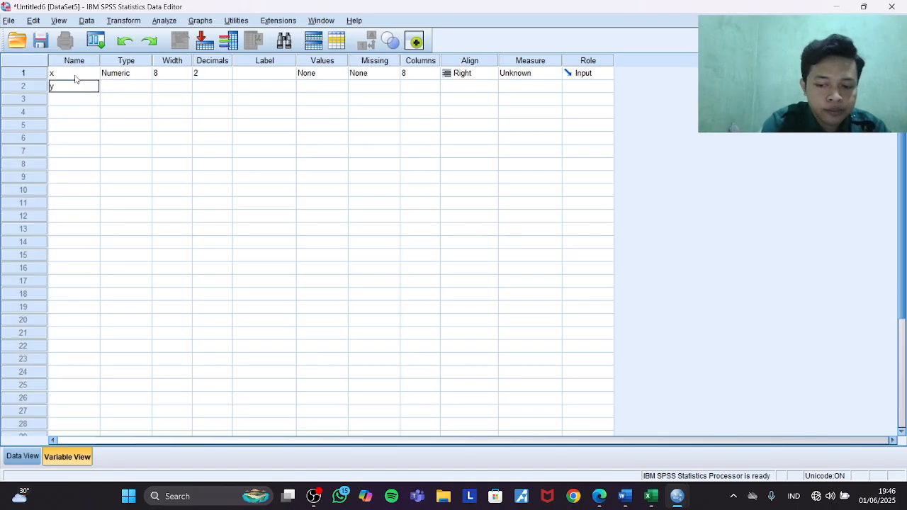
pyautogui.press('Return')
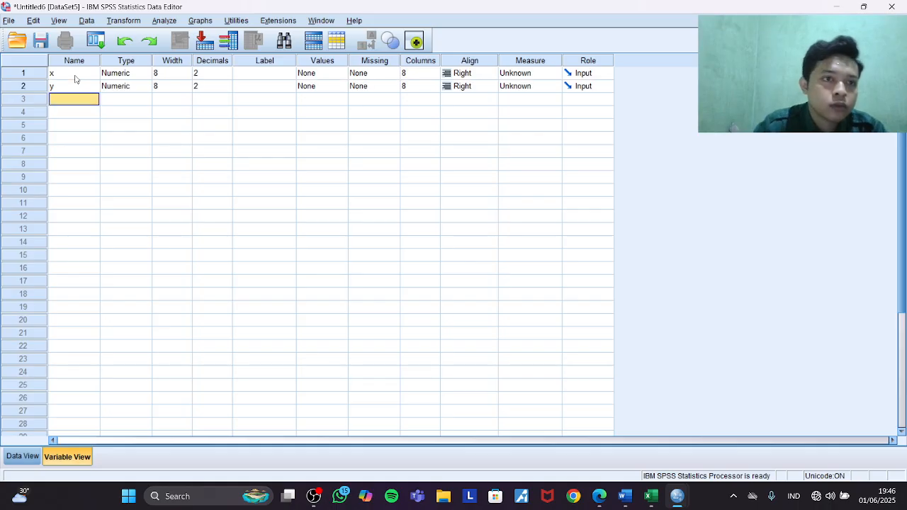
# Step: Set the decimals of both variables x and y to 0
pyautogui.click(216, 74)
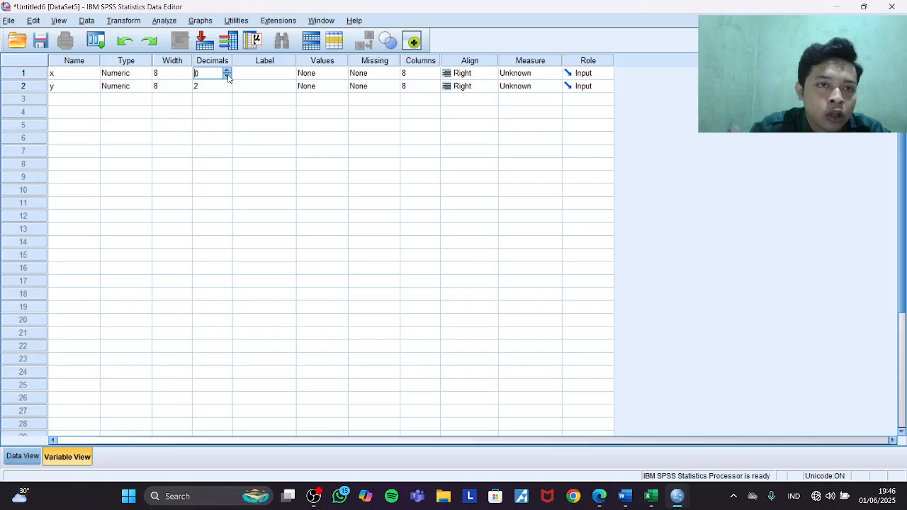
pyautogui.click(225, 88)
pyautogui.click(227, 89)
pyautogui.click(228, 89)
# Step: Label variable x as pupuk and variable y as tinggi
pyautogui.click(279, 78)
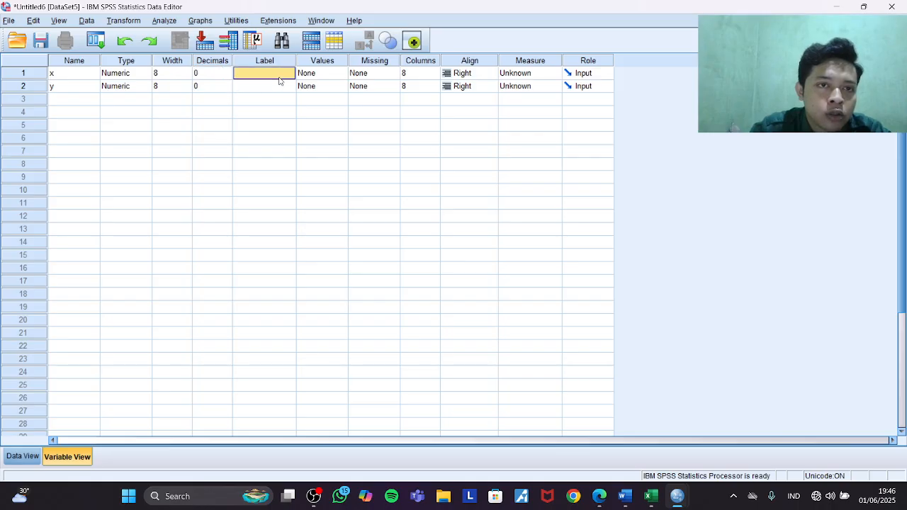
pyautogui.write('pupuk')
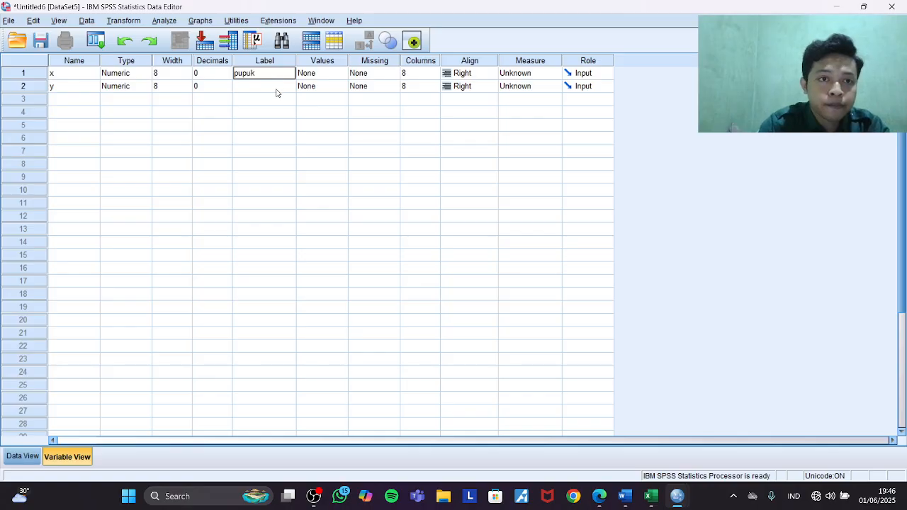
pyautogui.click(277, 88)
pyautogui.click(276, 88)
pyautogui.write('tinggi')
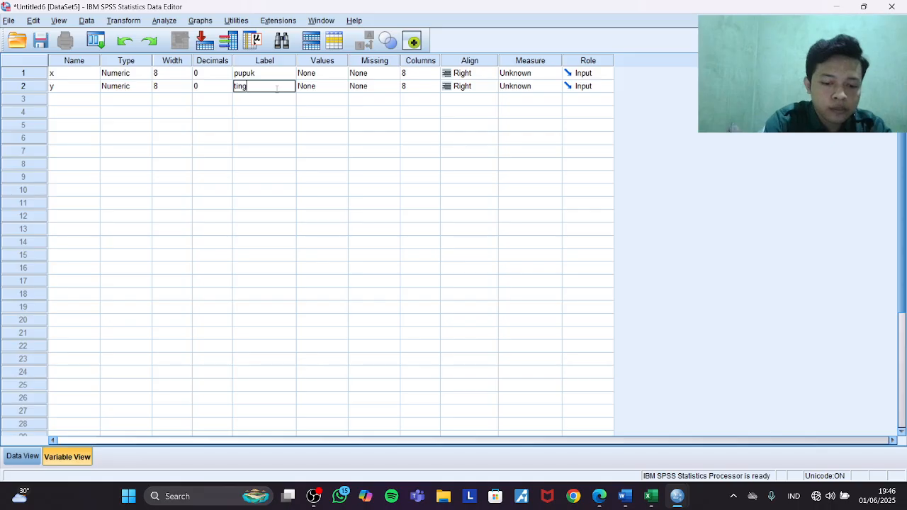
# Step: Define the value labels of variable x as 1 = pupuk kandang and 2 = pupuk kascing
pyautogui.click(342, 73)
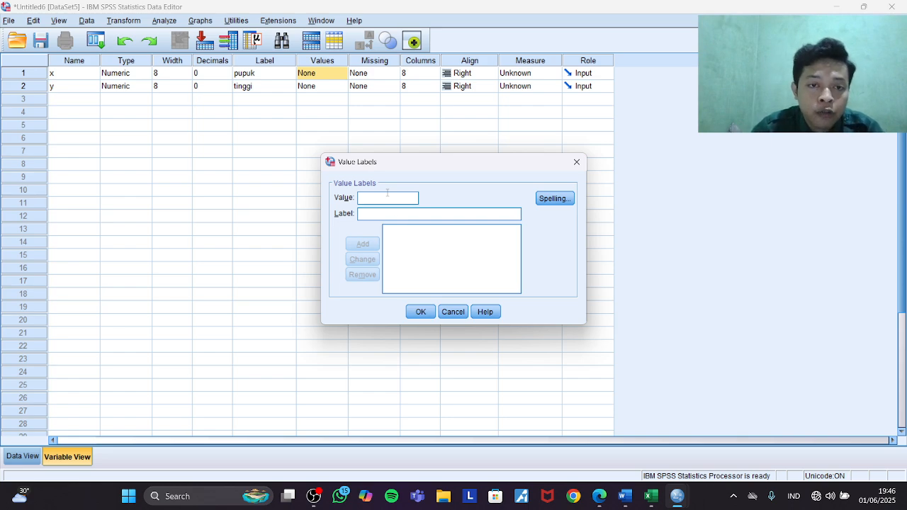
pyautogui.write('1')
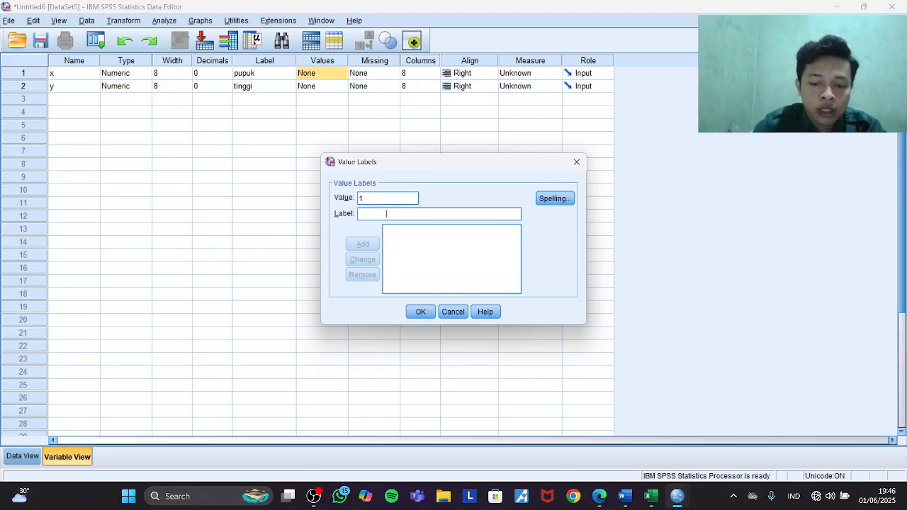
pyautogui.write('pupuk')
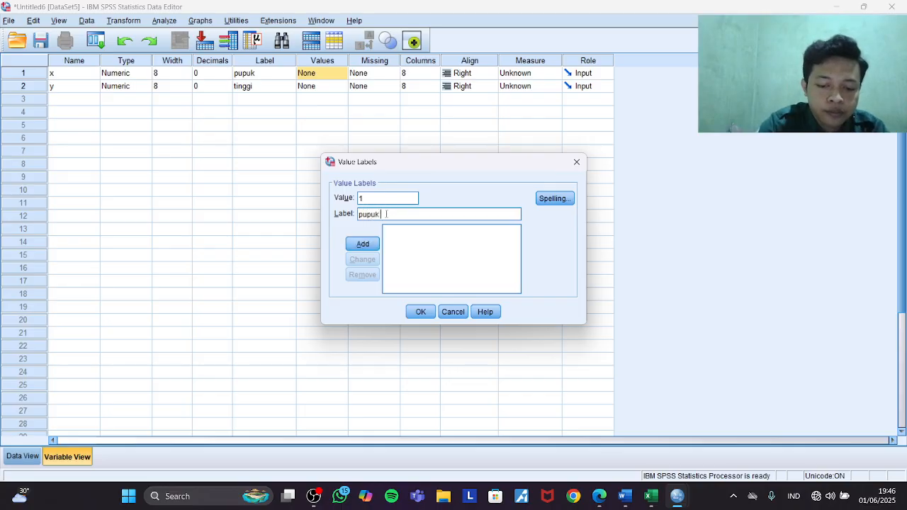
pyautogui.write(' kandang')
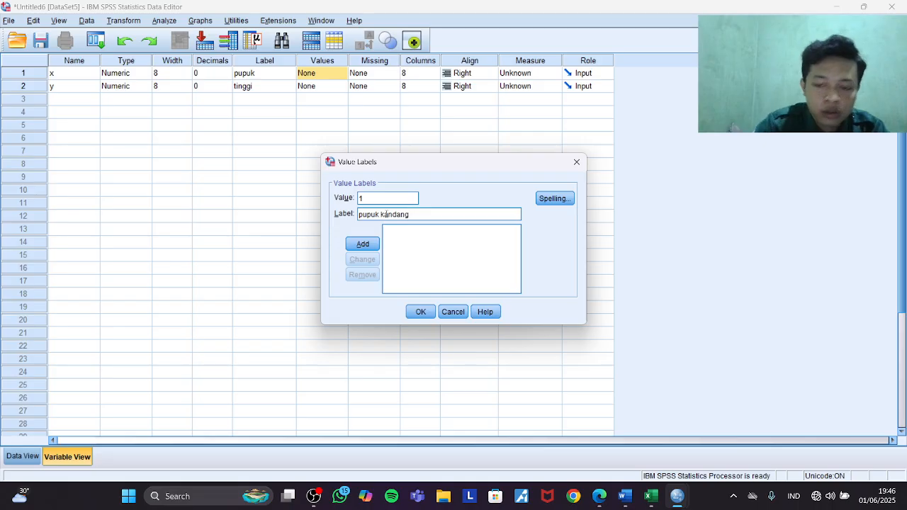
pyautogui.press('Return')
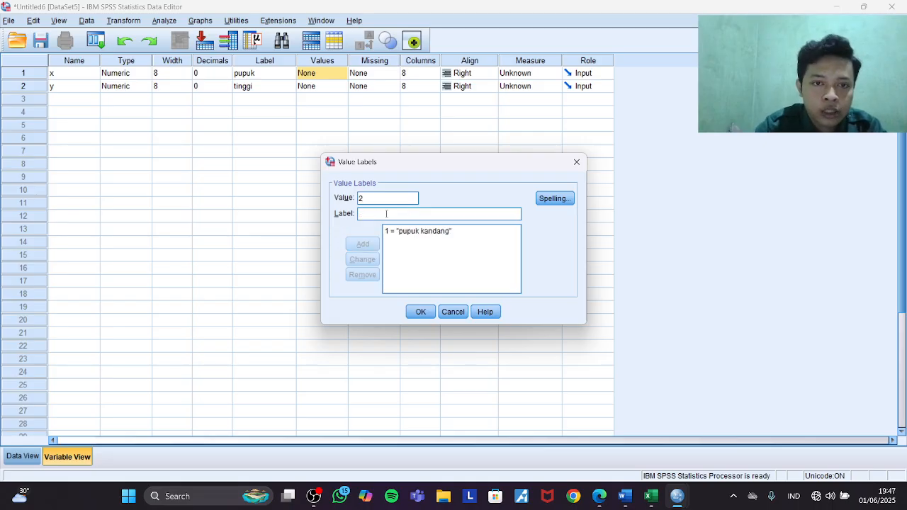
pyautogui.press('Tab')
pyautogui.write('pup')
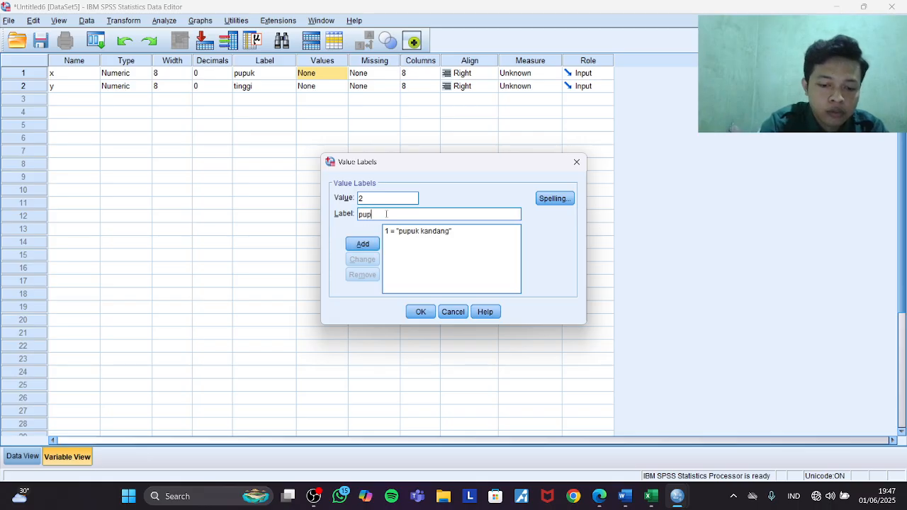
pyautogui.write('uk kascing')
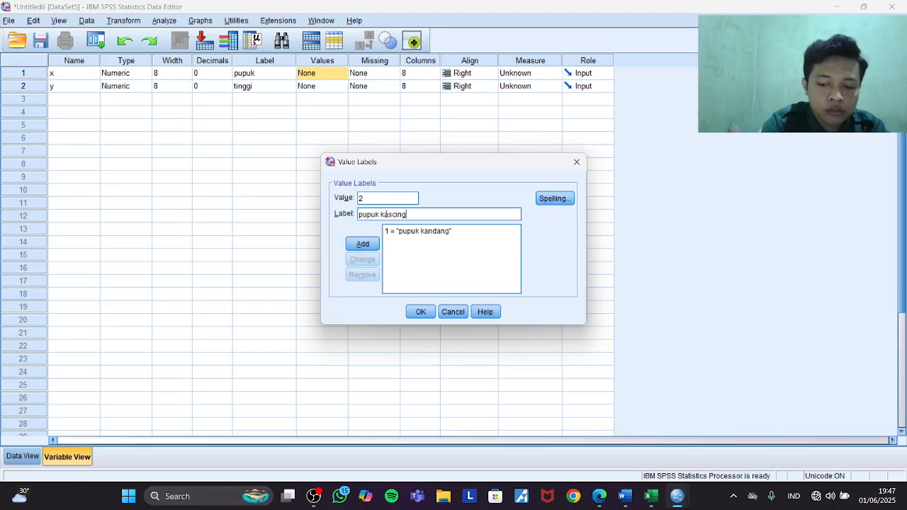
pyautogui.press('Return')
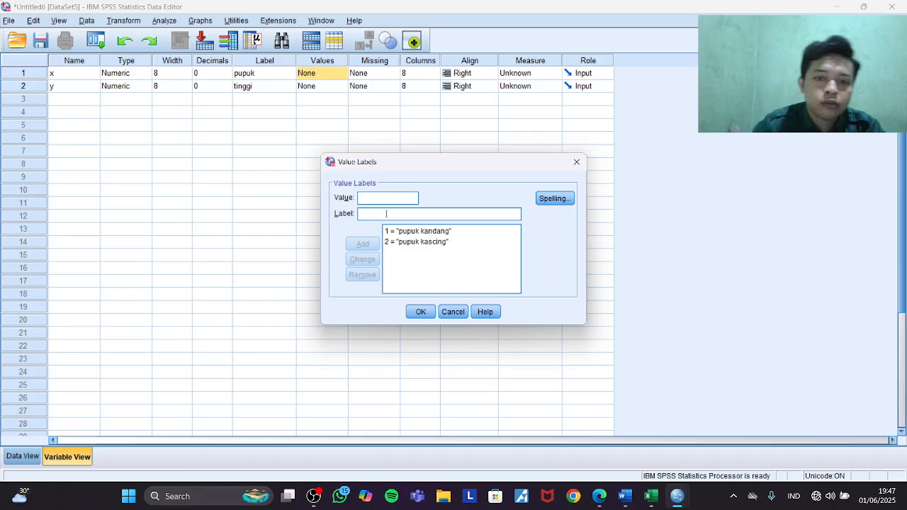
pyautogui.click(420, 311)
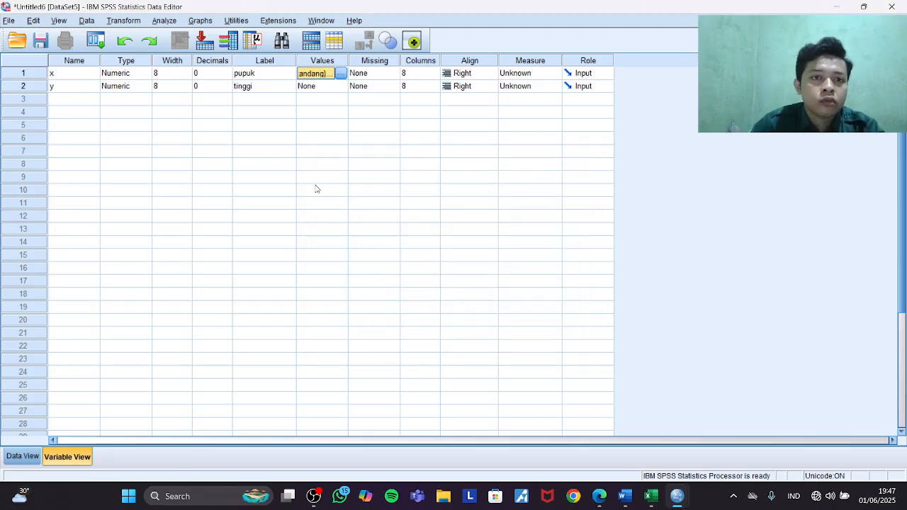
# Step: Switch to the Excel workbook and copy the Pupuk and Tinggi values on Sheet3, cells B3 to C42, without the headers
pyautogui.click(22, 456)
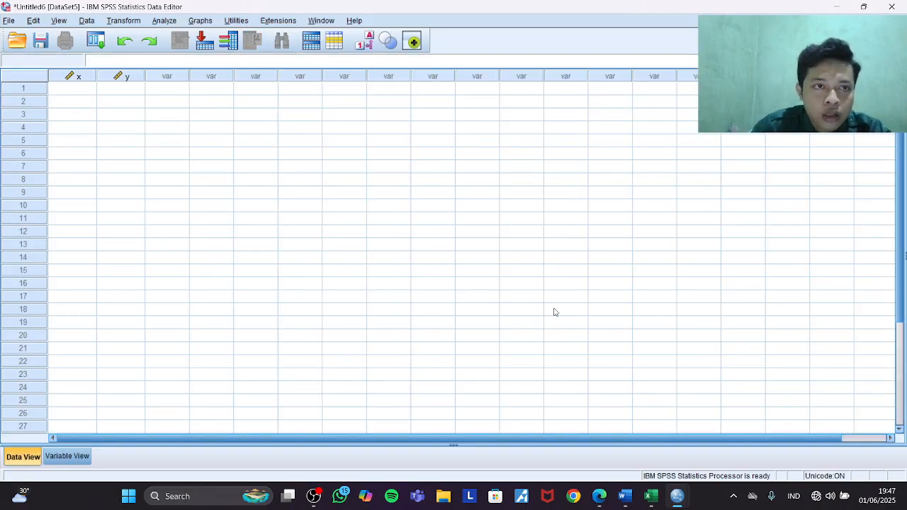
pyautogui.click(650, 496)
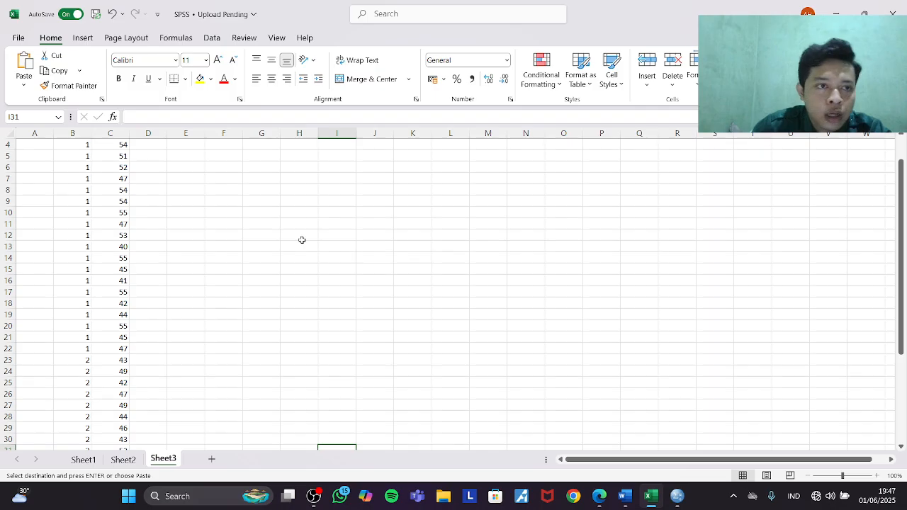
pyautogui.scroll(1, 217, 243)
pyautogui.scroll(-1, 104, 178)
pyautogui.scroll(1, 95, 176)
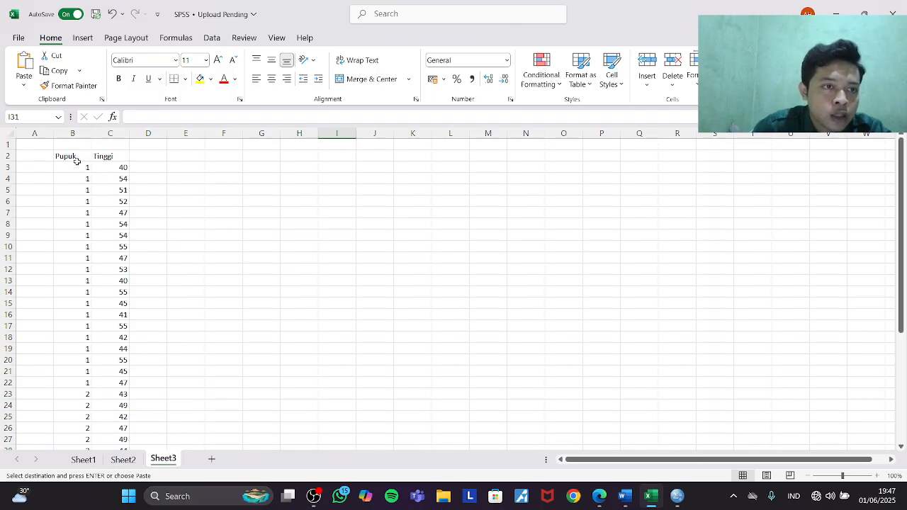
pyautogui.moveTo(76, 164); pyautogui.dragTo(115, 429)
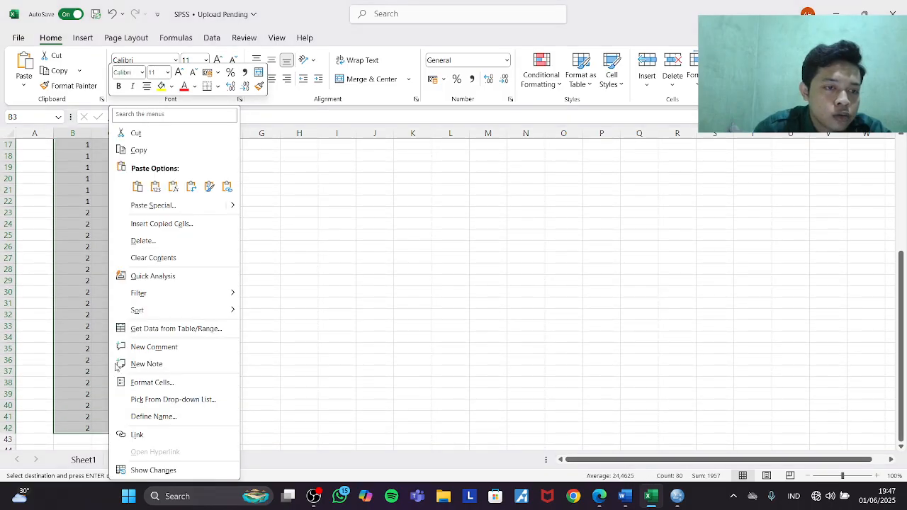
pyautogui.rightClick(107, 398)
pyautogui.click(156, 151)
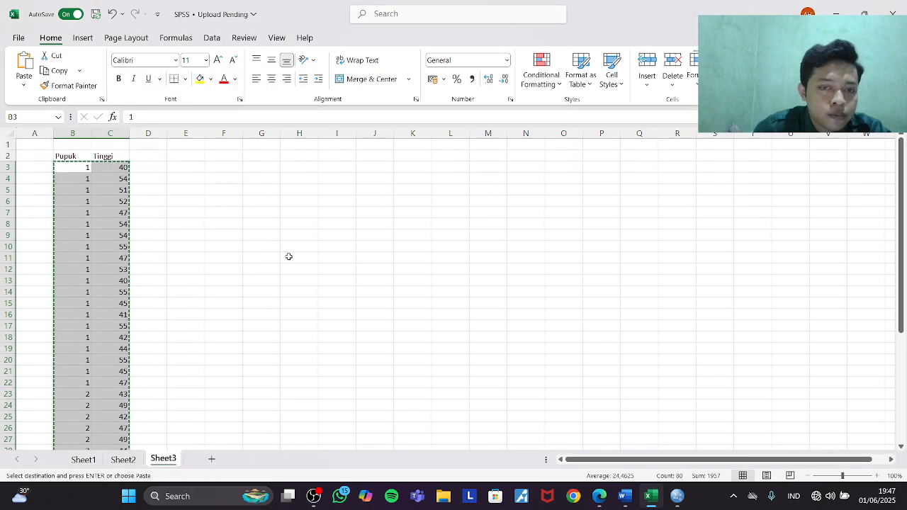
# Step: Return to the Untitled6 dataset in SPSS and paste the copied values into x and y from the first case
pyautogui.click(620, 457)
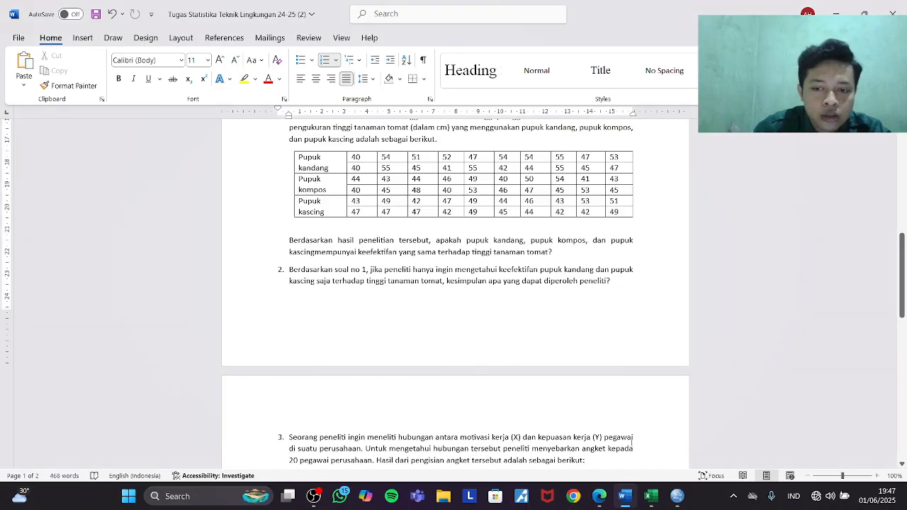
pyautogui.moveTo(678, 496)
pyautogui.click(599, 428)
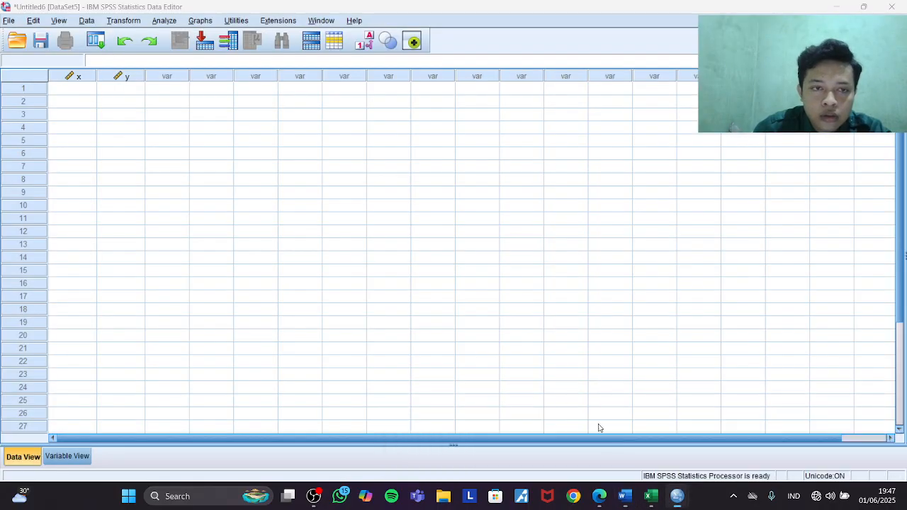
pyautogui.click(82, 89)
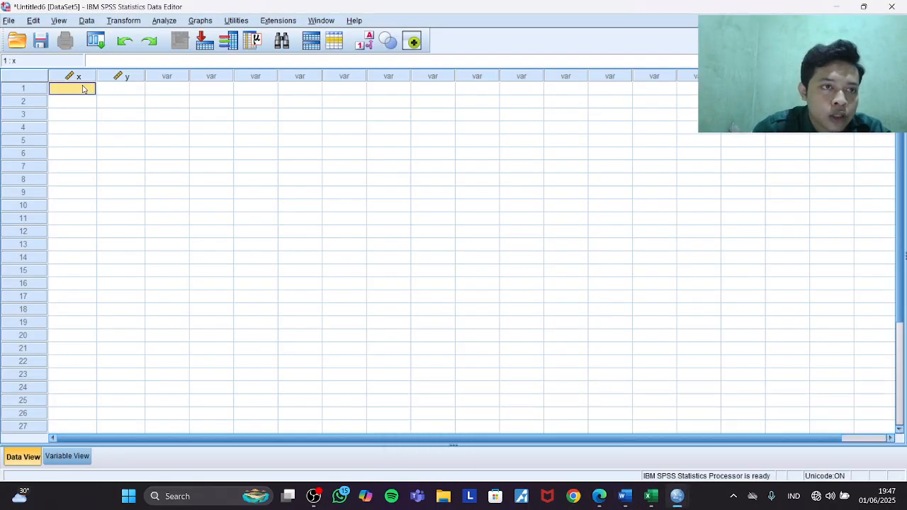
pyautogui.rightClick(82, 88)
pyautogui.click(112, 152)
# Step: Check the pasted x and y values from the first case to the last for both fertilizer groups
pyautogui.scroll(-4, 130, 172)
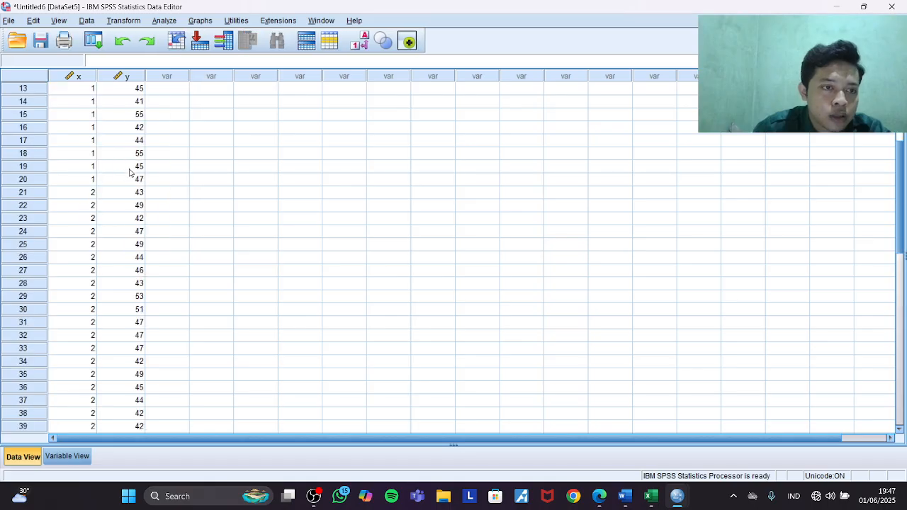
pyautogui.scroll(-5, 130, 172)
pyautogui.scroll(9, 173, 225)
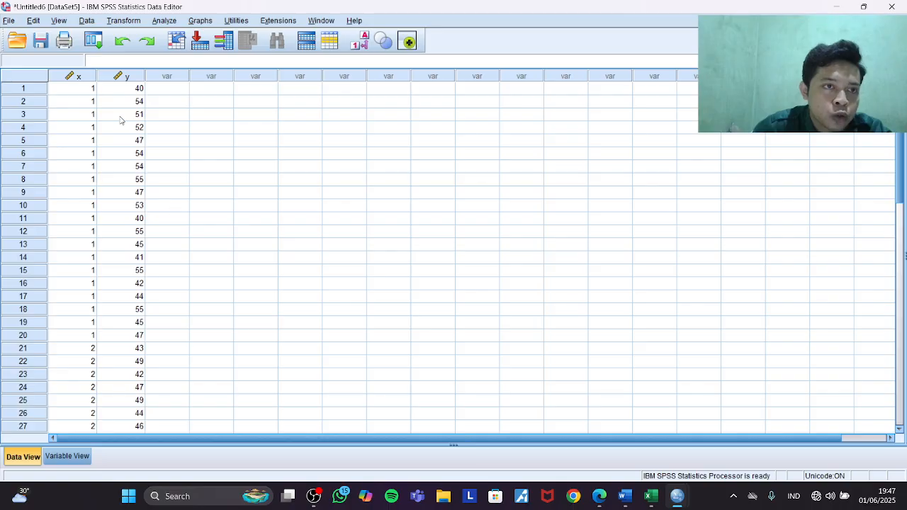
pyautogui.scroll(-5, 120, 121)
pyautogui.scroll(5, 78, 389)
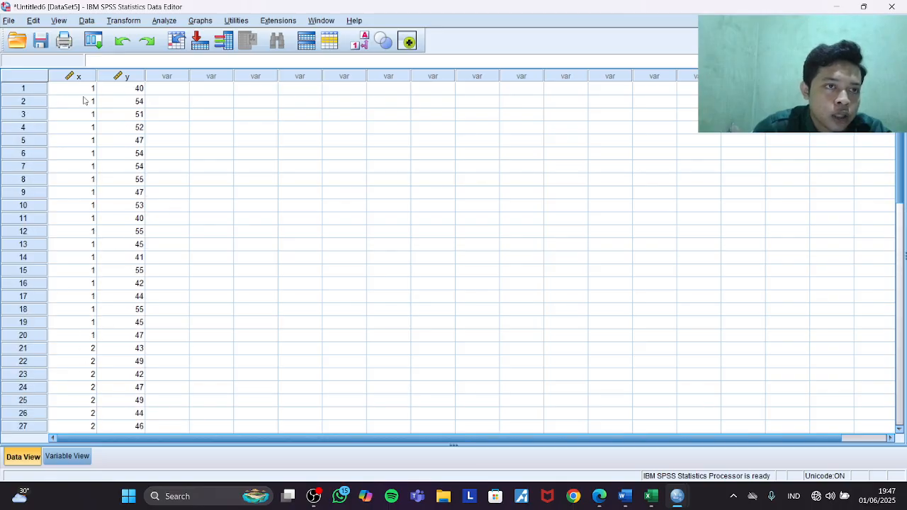
pyautogui.scroll(-5, 96, 109)
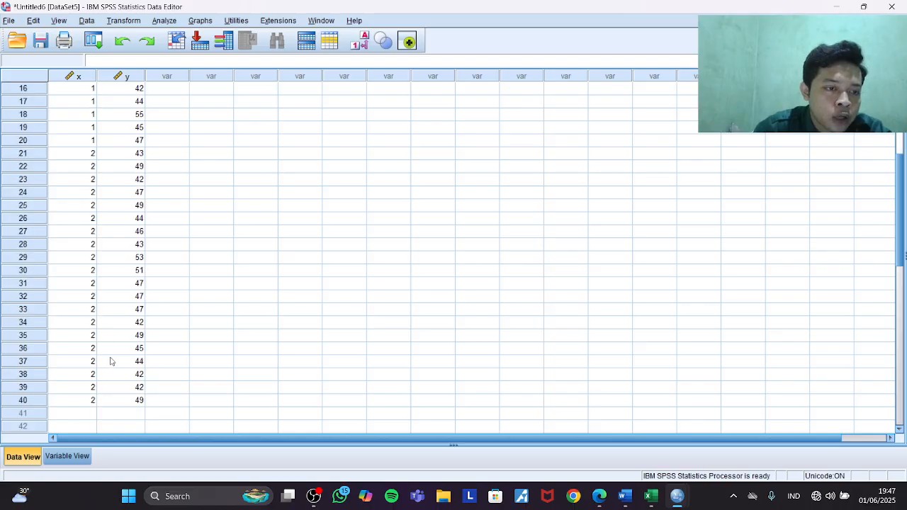
pyautogui.scroll(5, 147, 294)
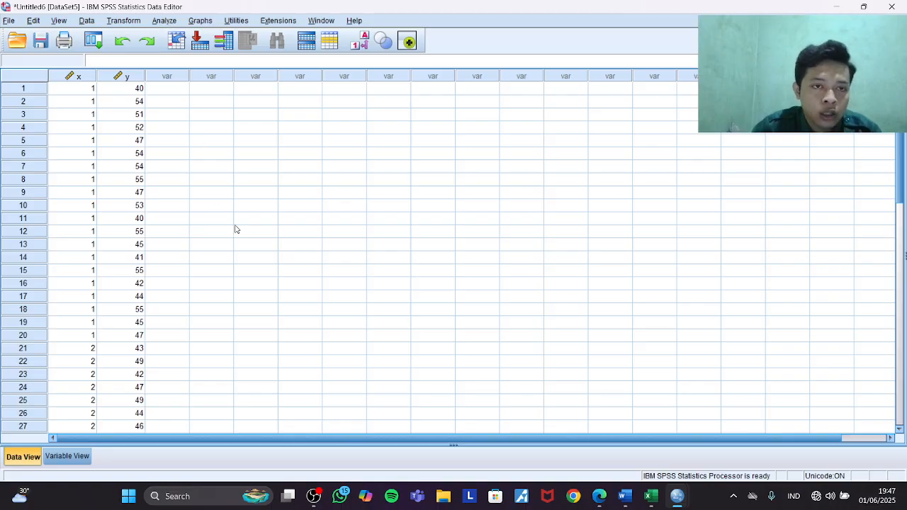
# Step: Set up an Independent-Samples T Test with tinggi [y] as the test variable and pupuk [x] as the grouping variable
pyautogui.click(165, 22)
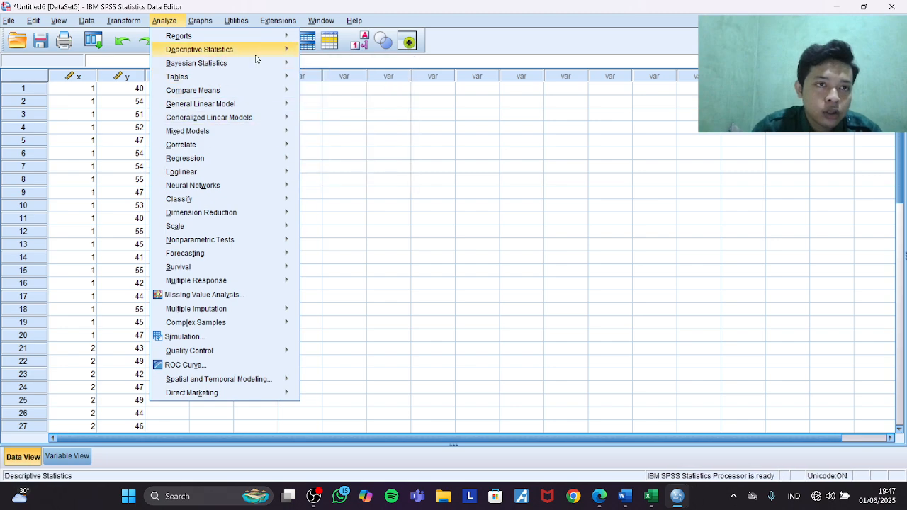
pyautogui.moveTo(256, 54)
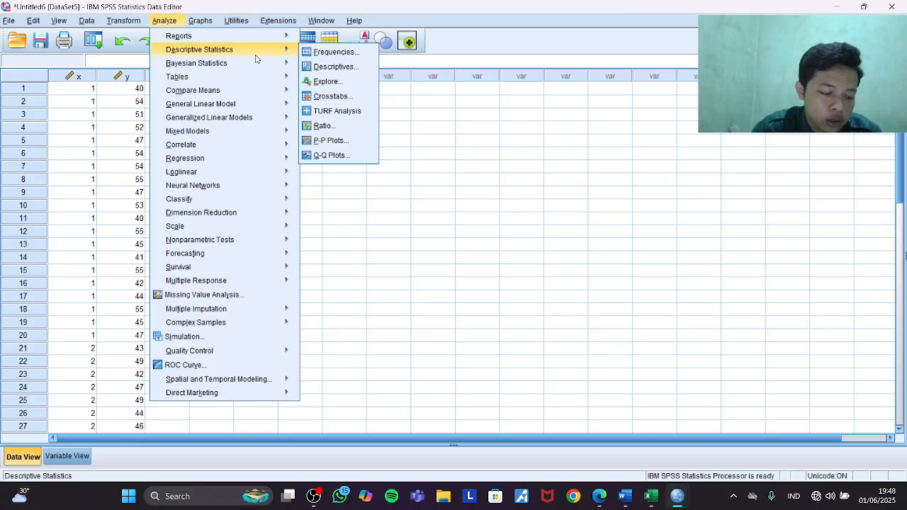
pyautogui.moveTo(250, 87)
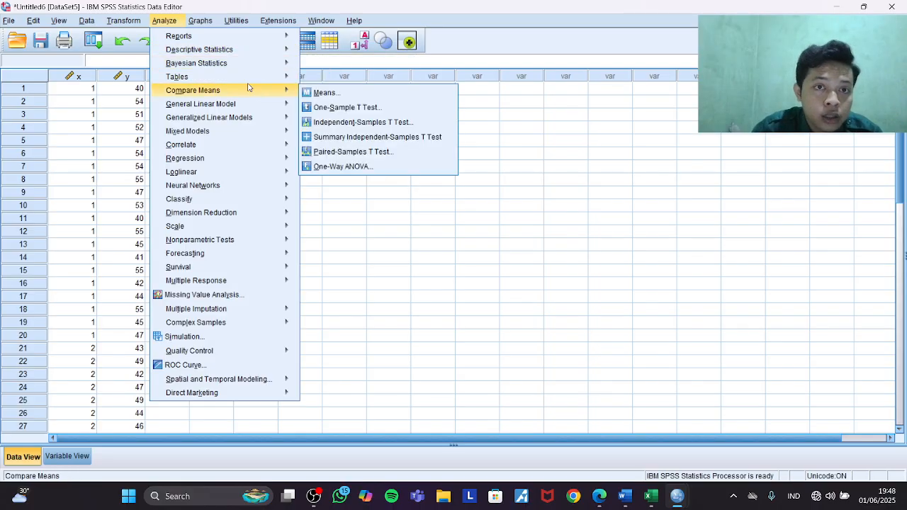
pyautogui.click(342, 123)
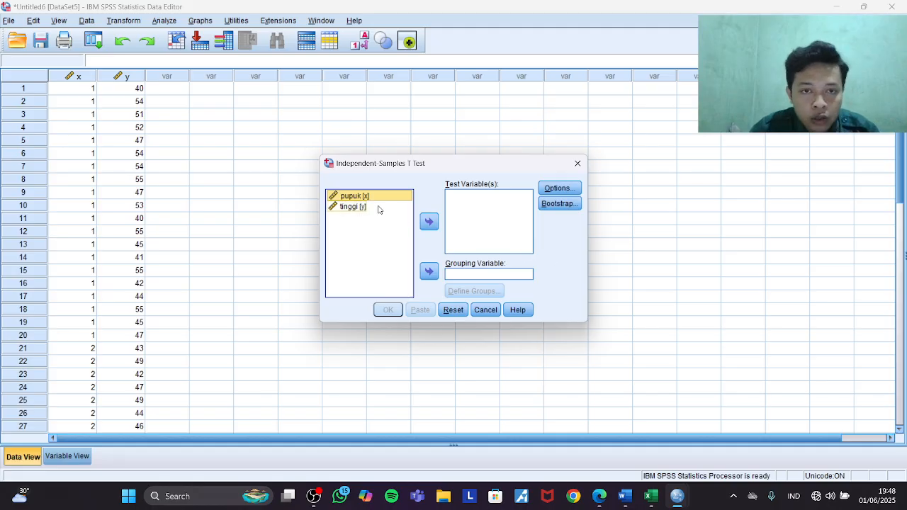
pyautogui.click(375, 206)
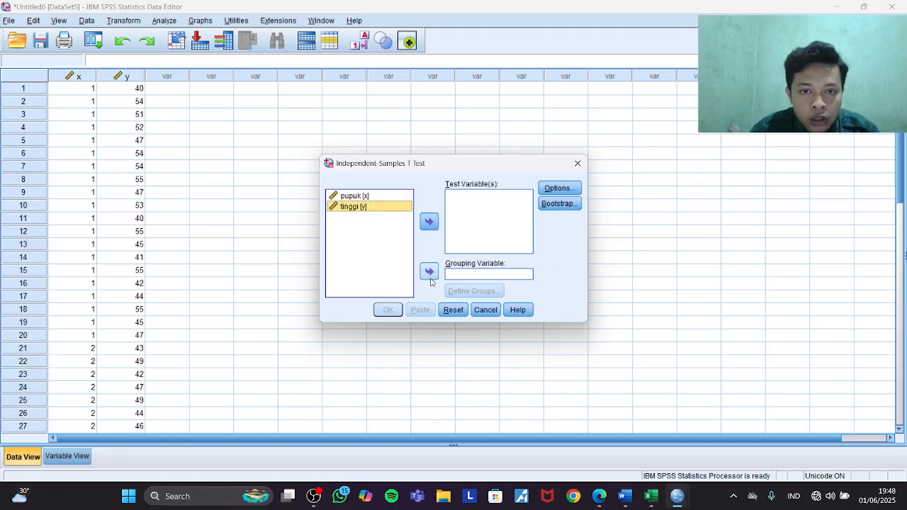
pyautogui.click(360, 196)
pyautogui.click(428, 272)
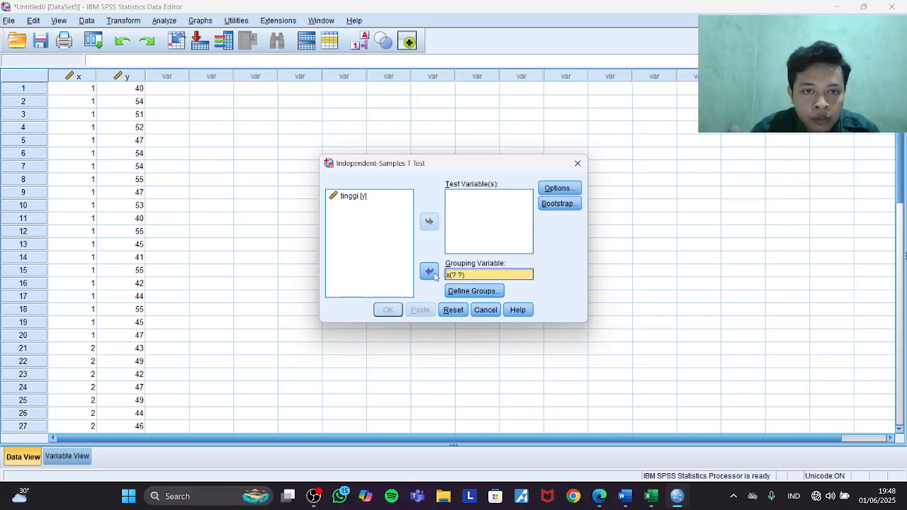
pyautogui.click(379, 196)
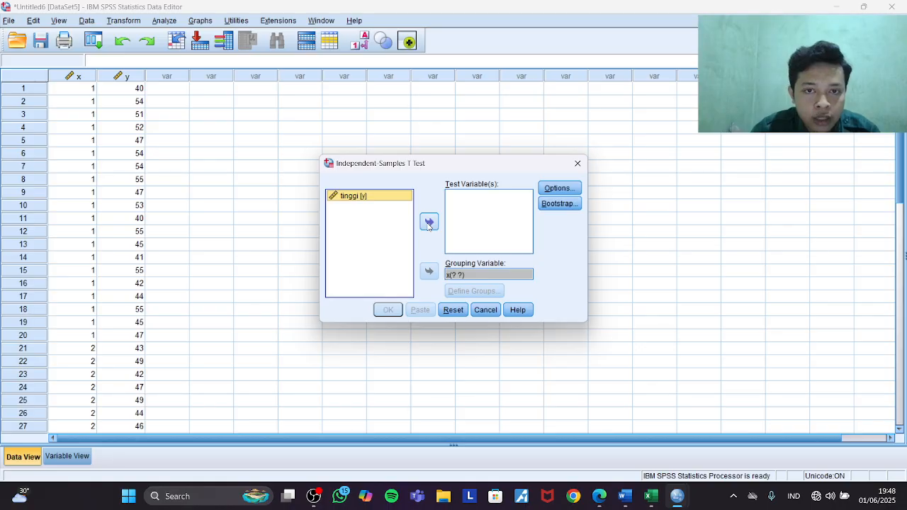
pyautogui.click(429, 223)
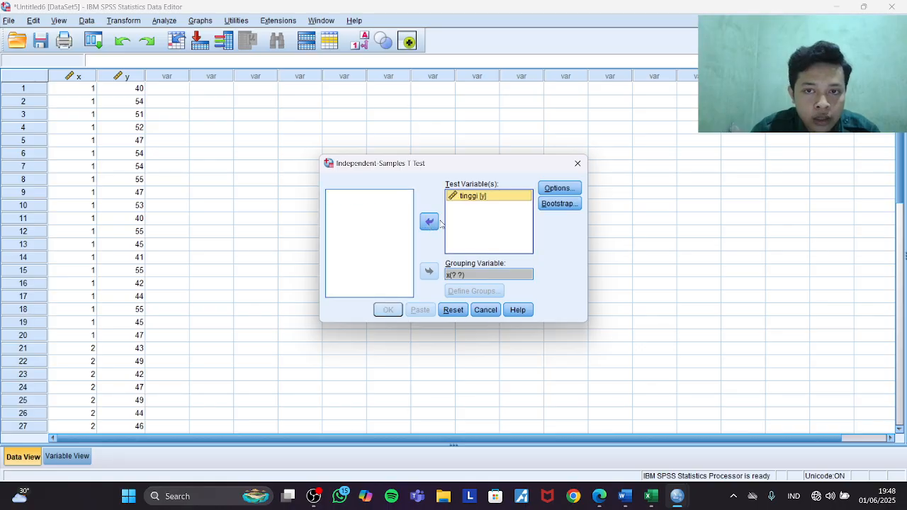
# Step: Review the t test's confidence interval options and bootstrap settings, and close both without changes
pyautogui.click(556, 189)
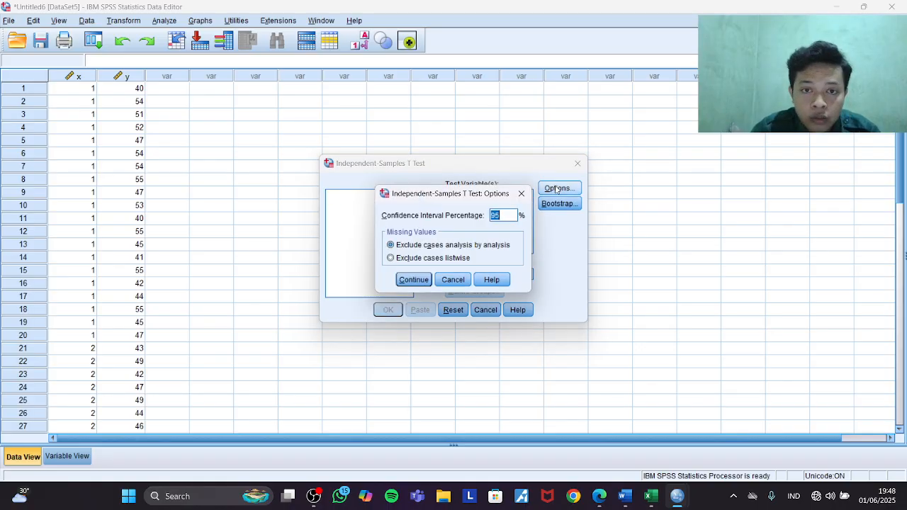
pyautogui.click(525, 194)
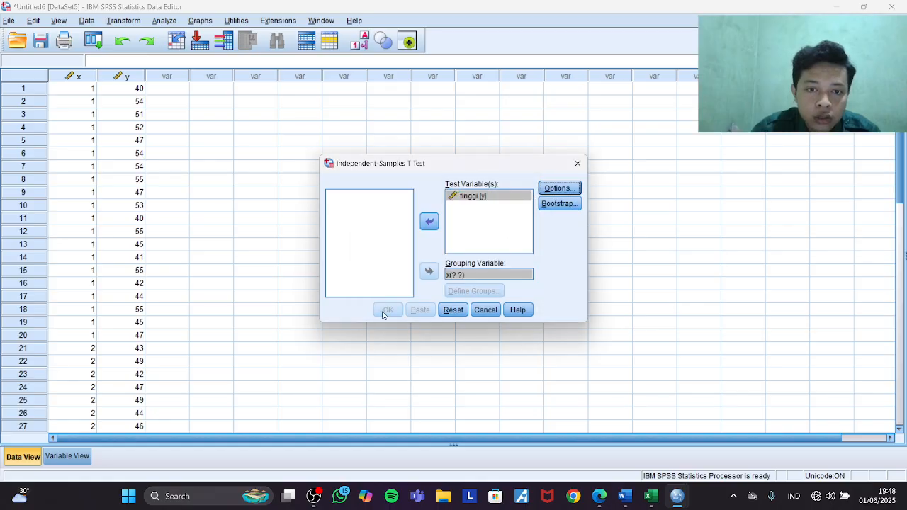
pyautogui.click(559, 203)
pyautogui.click(565, 95)
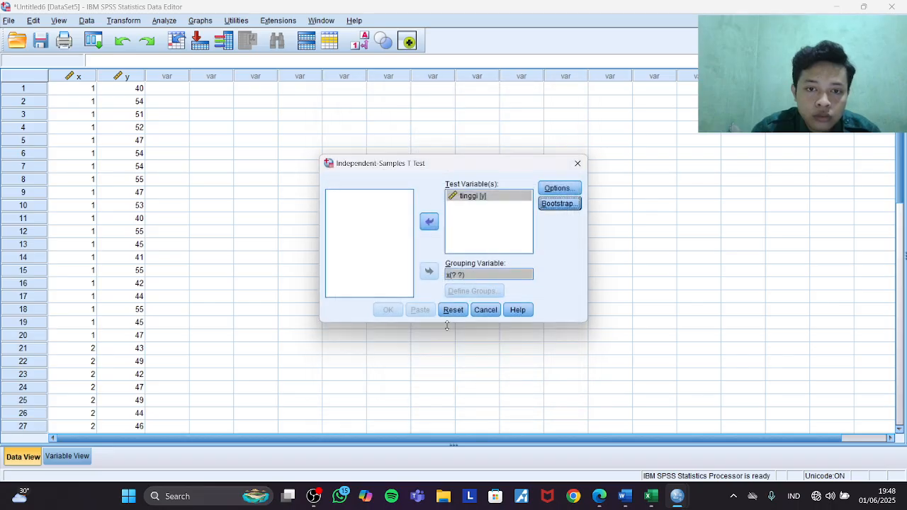
# Step: Define the groups of grouping variable x as Group 1 = 1 and Group 2 = 2, and run the t test
pyautogui.click(464, 275)
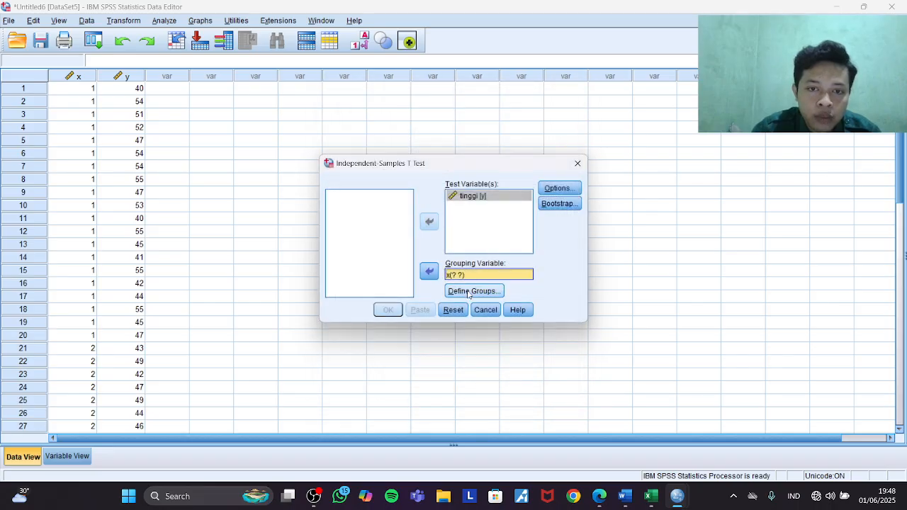
pyautogui.click(469, 292)
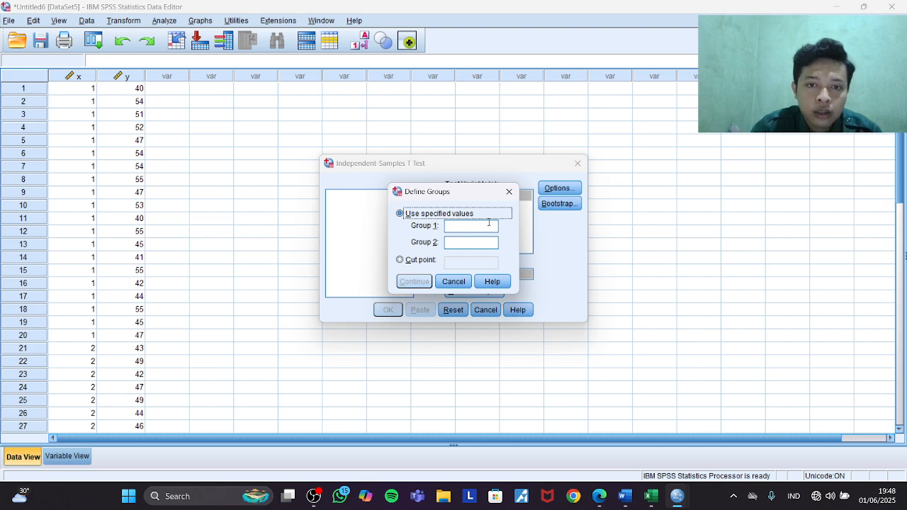
pyautogui.click(508, 191)
pyautogui.click(470, 290)
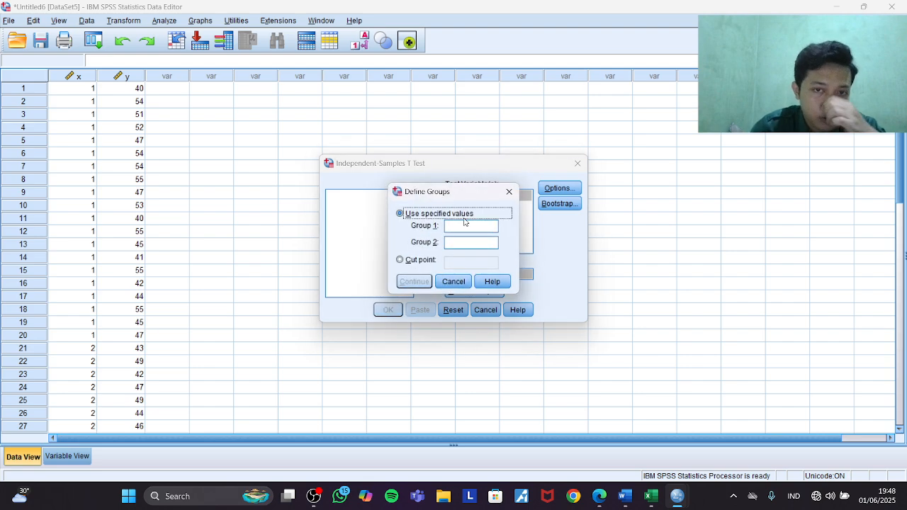
pyautogui.click(465, 227)
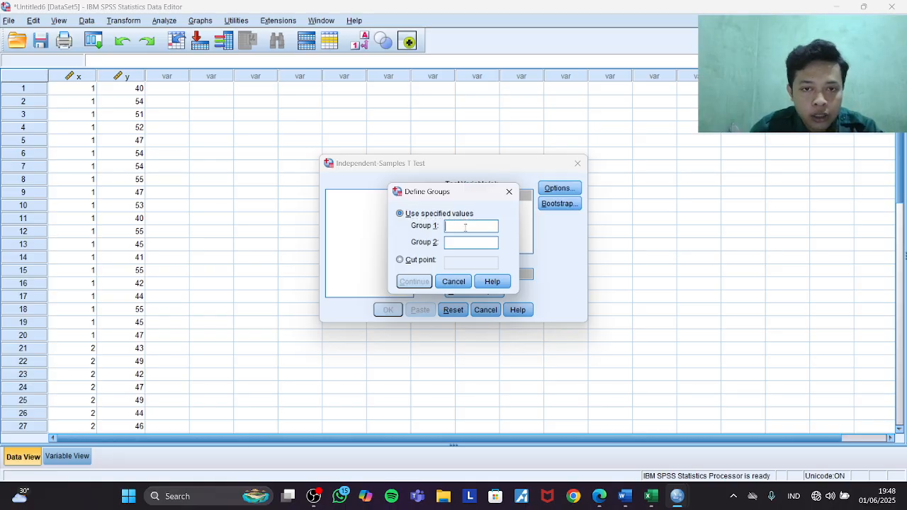
pyautogui.write('2')
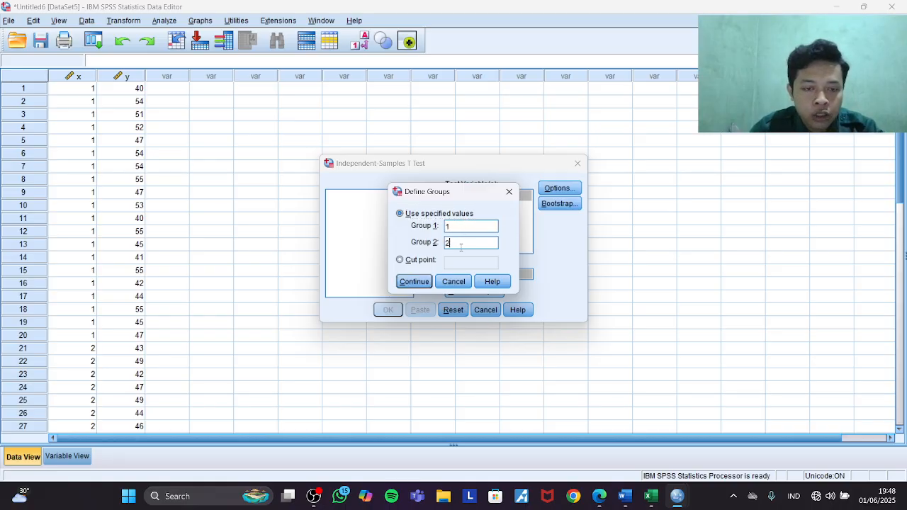
pyautogui.click(420, 286)
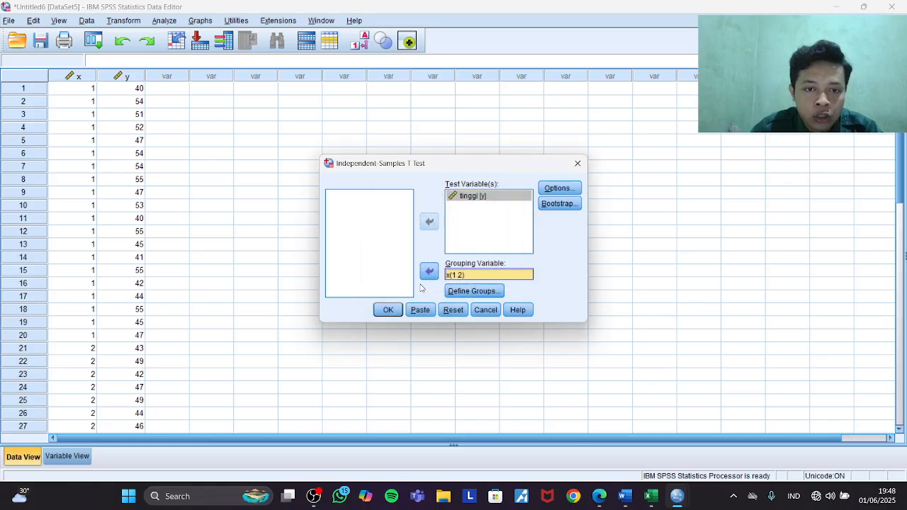
pyautogui.click(390, 309)
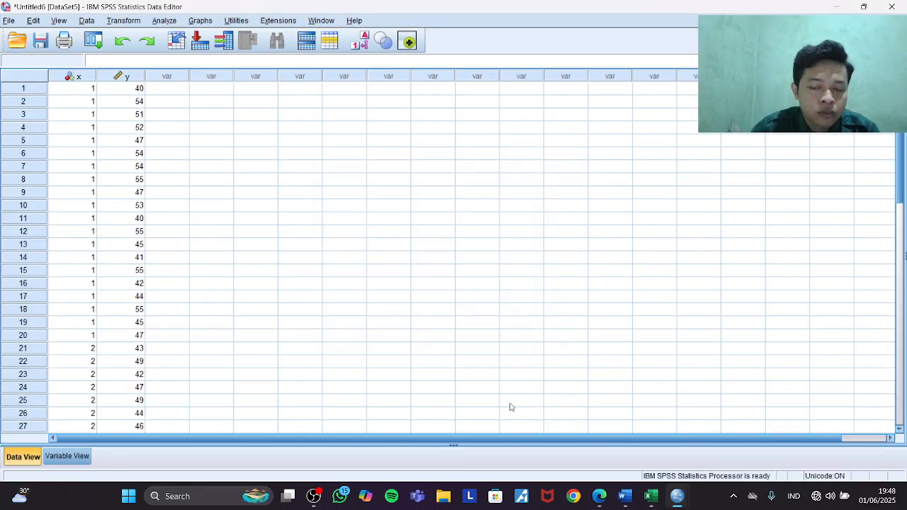
# Step: Switch to the Output15 viewer and examine the T-Test results, starting with the Group Statistics table for both fertilizers
pyautogui.moveTo(675, 494)
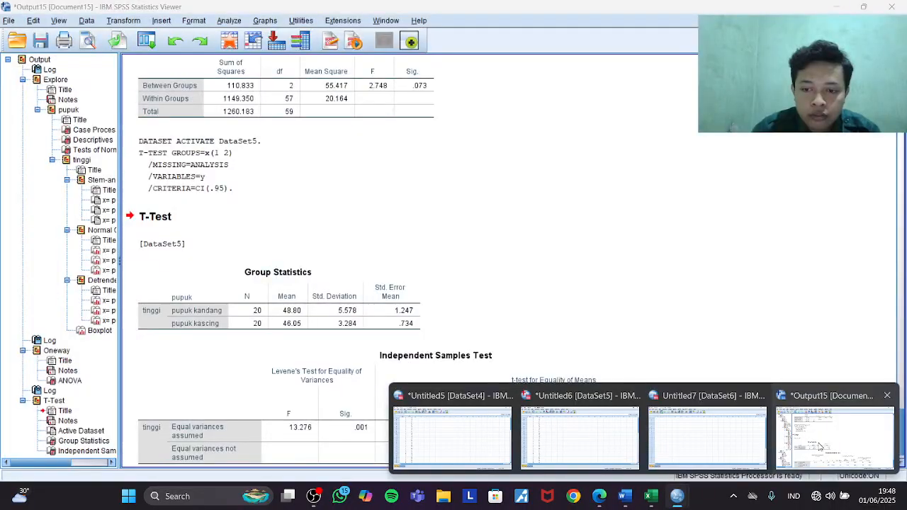
pyautogui.click(820, 445)
pyautogui.scroll(2, 474, 322)
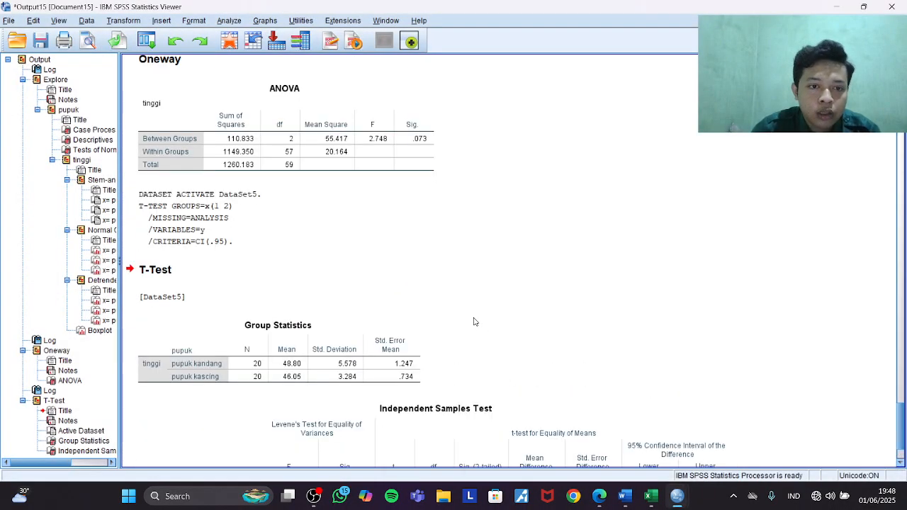
pyautogui.scroll(-3, 311, 302)
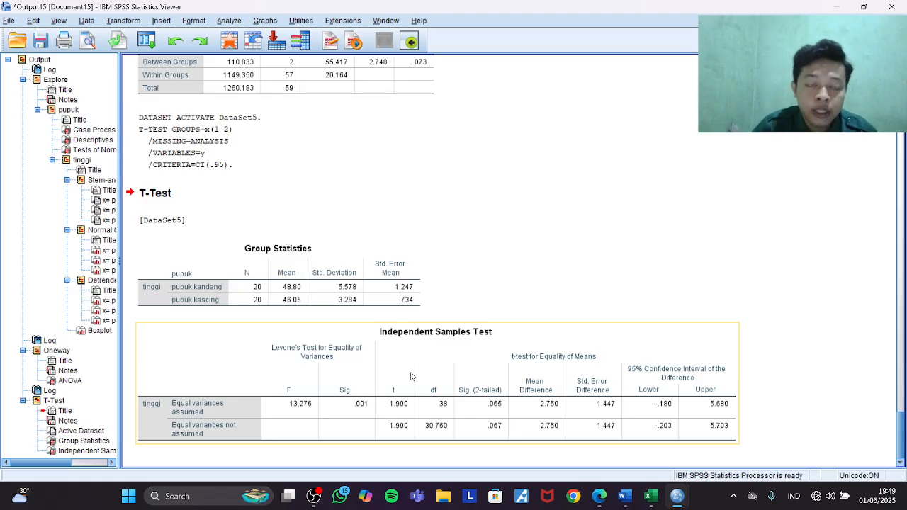
pyautogui.click(331, 297)
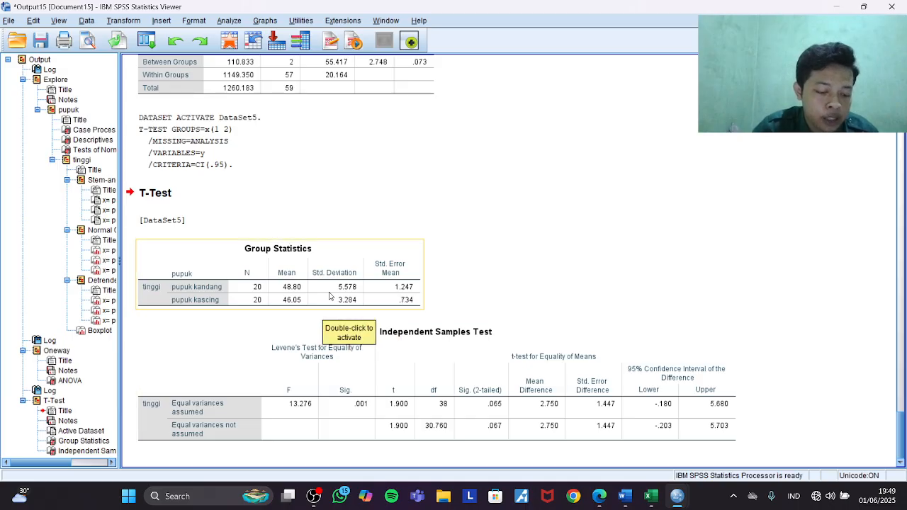
pyautogui.click(495, 276)
# Step: Examine the Independent Samples Test table, comparing Levene's test and the two-tailed significance for equal and unequal variances
pyautogui.click(399, 348)
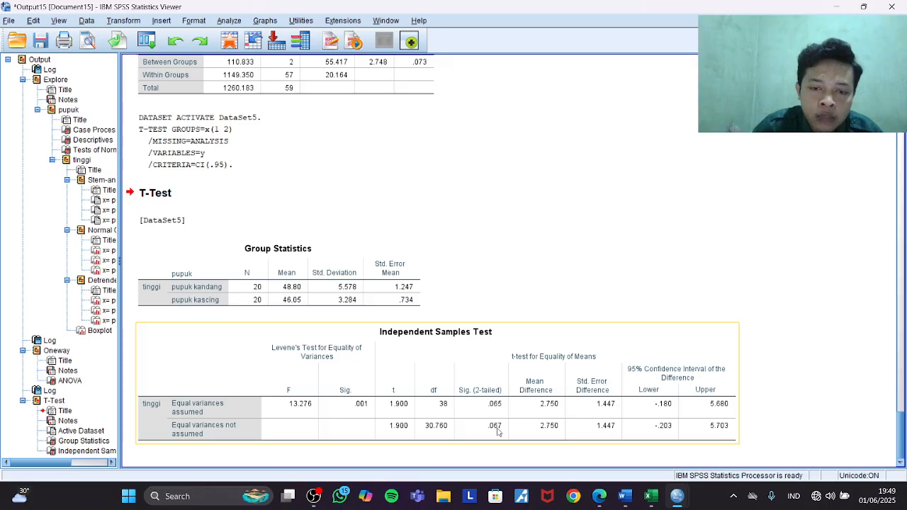
pyautogui.click(490, 318)
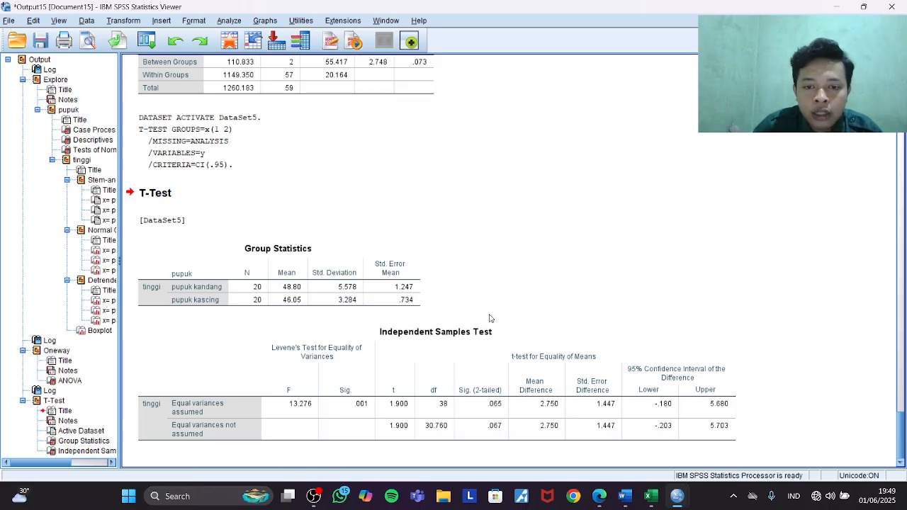
pyautogui.click(491, 326)
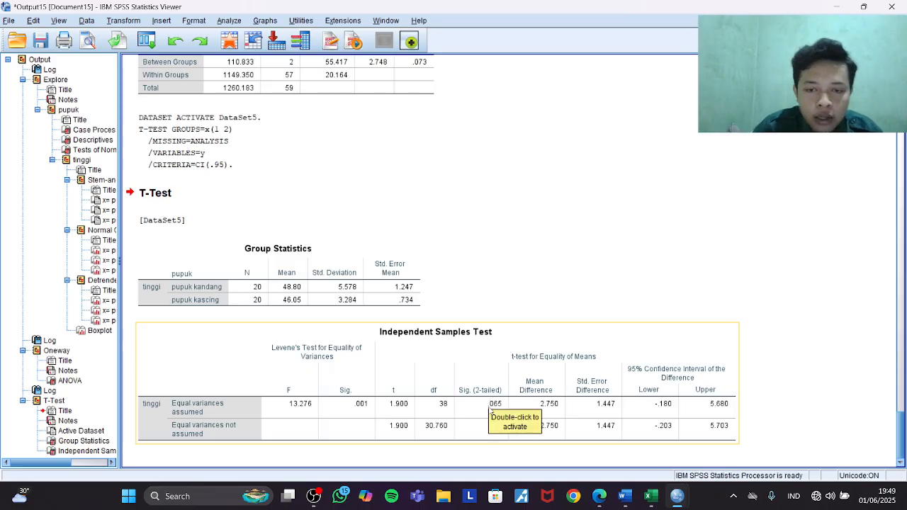
pyautogui.click(510, 324)
pyautogui.click(485, 366)
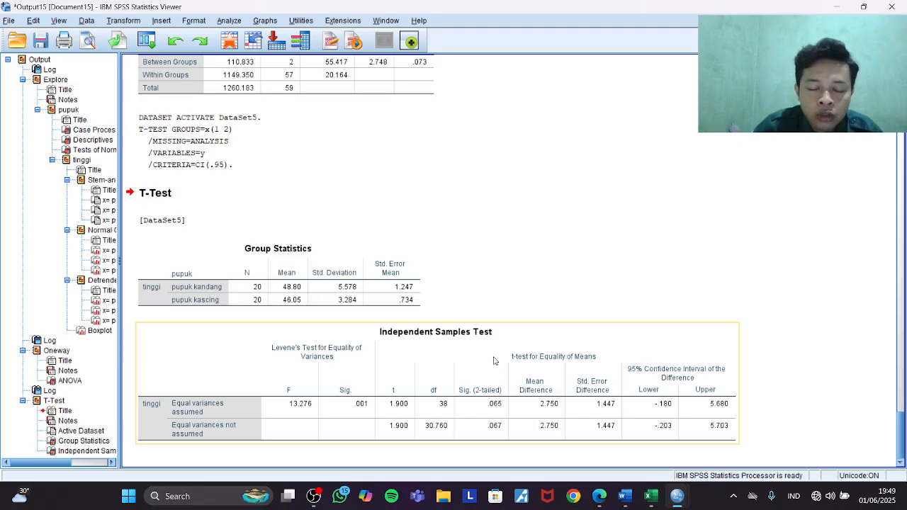
pyautogui.click(374, 294)
pyautogui.click(347, 327)
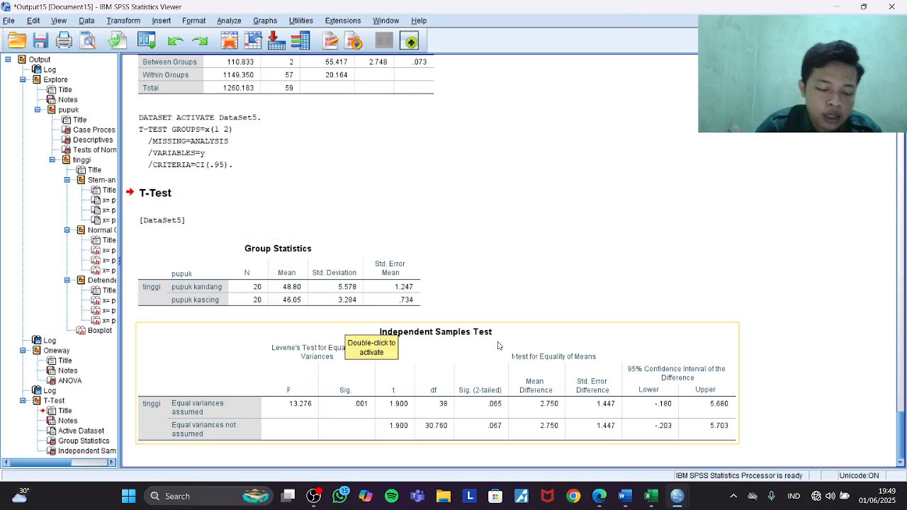
pyautogui.click(477, 274)
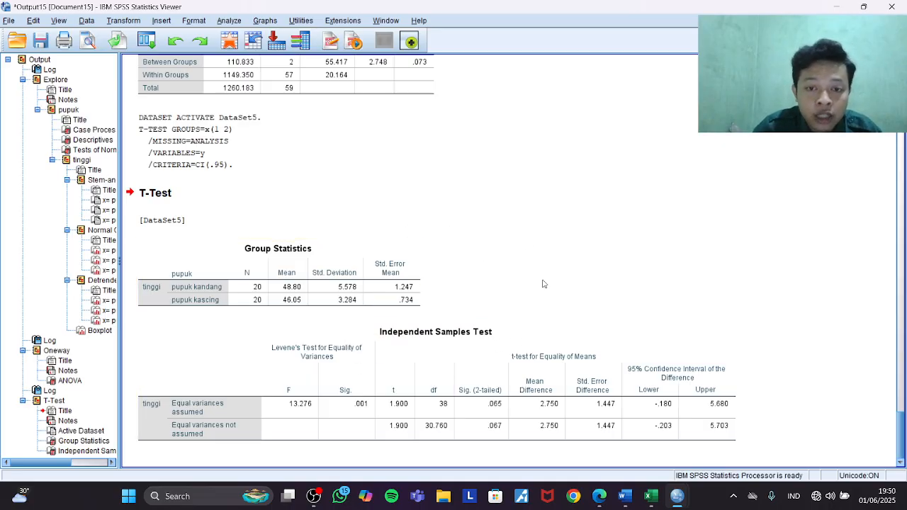
pyautogui.click(541, 341)
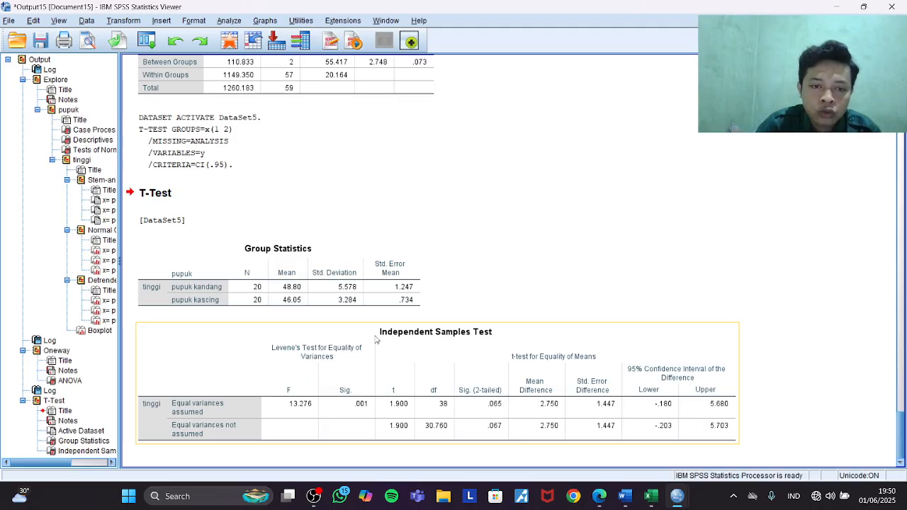
pyautogui.click(530, 240)
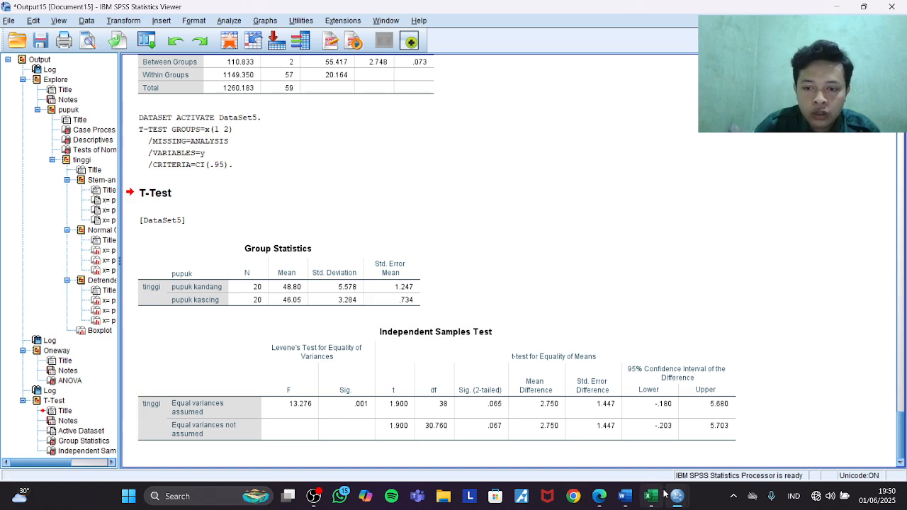
# Step: Switch to the Word assignment and read question 3 on work motivation and job satisfaction, its data tables and the submission requirements
pyautogui.click(629, 499)
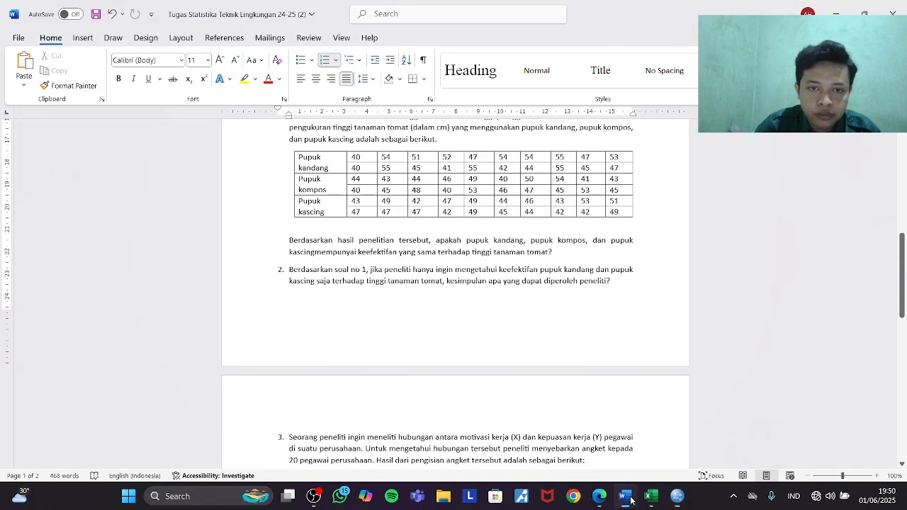
pyautogui.scroll(-5, 340, 233)
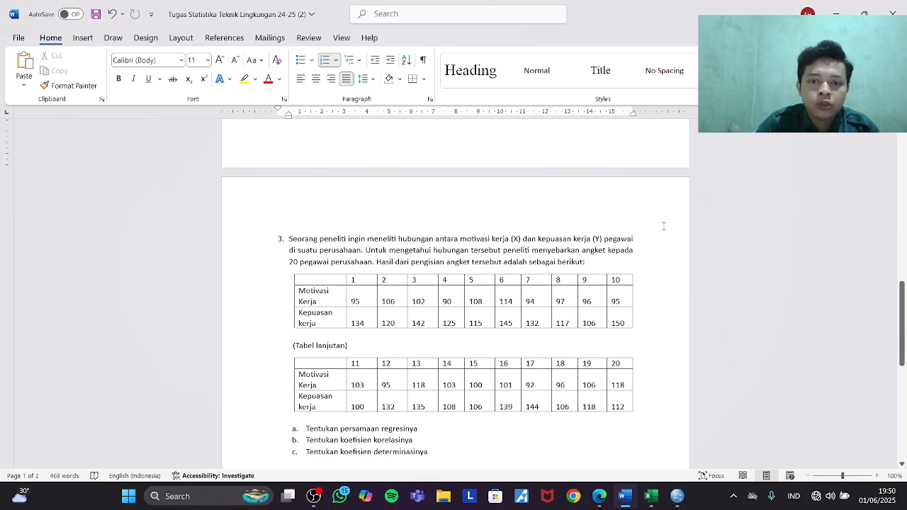
pyautogui.scroll(-1, 316, 251)
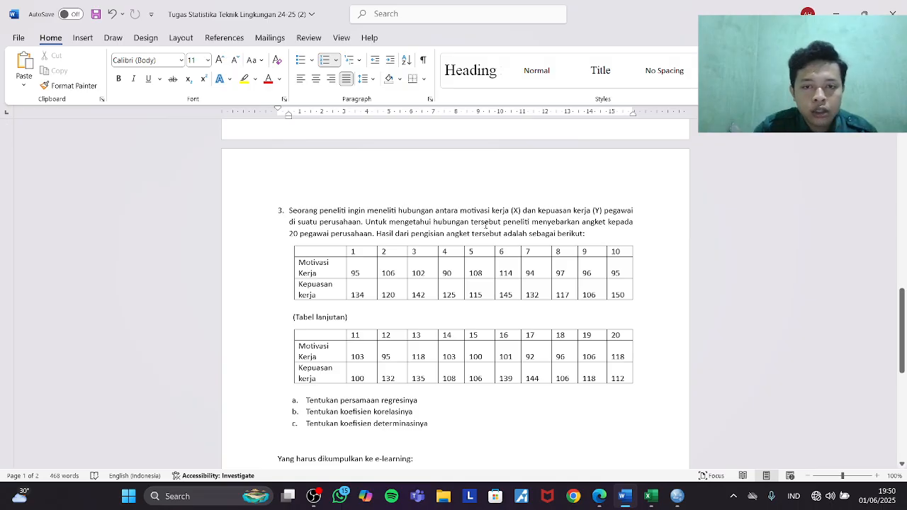
pyautogui.scroll(-1, 486, 226)
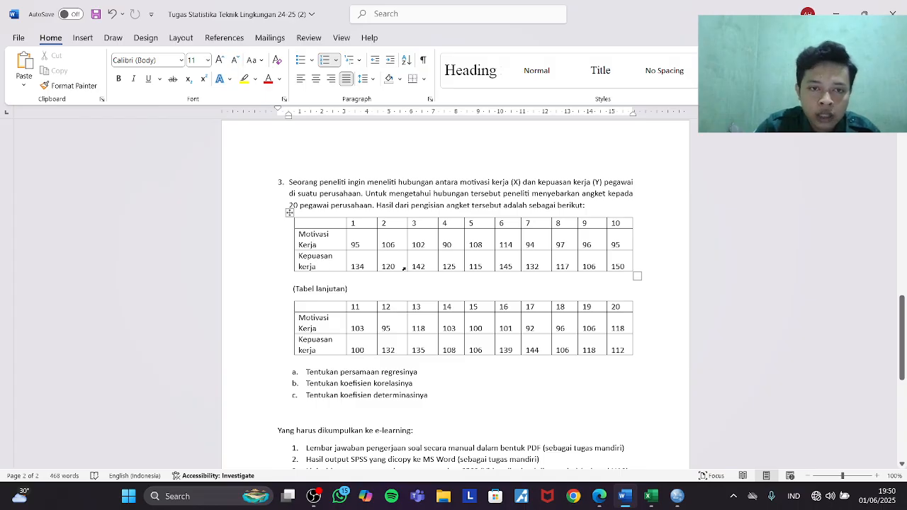
pyautogui.scroll(-1, 324, 281)
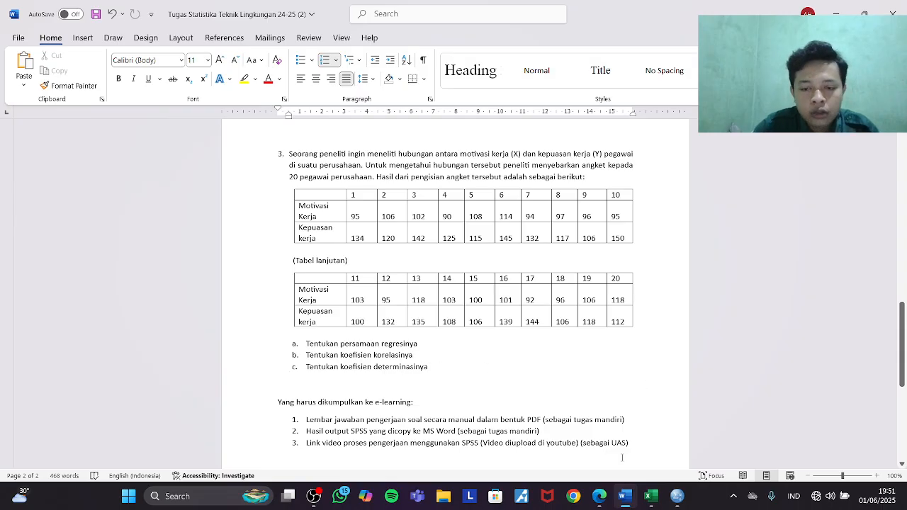
# Step: Switch to the SPSS workbook in Excel and display the X and Y data on Sheet2
pyautogui.click(630, 388)
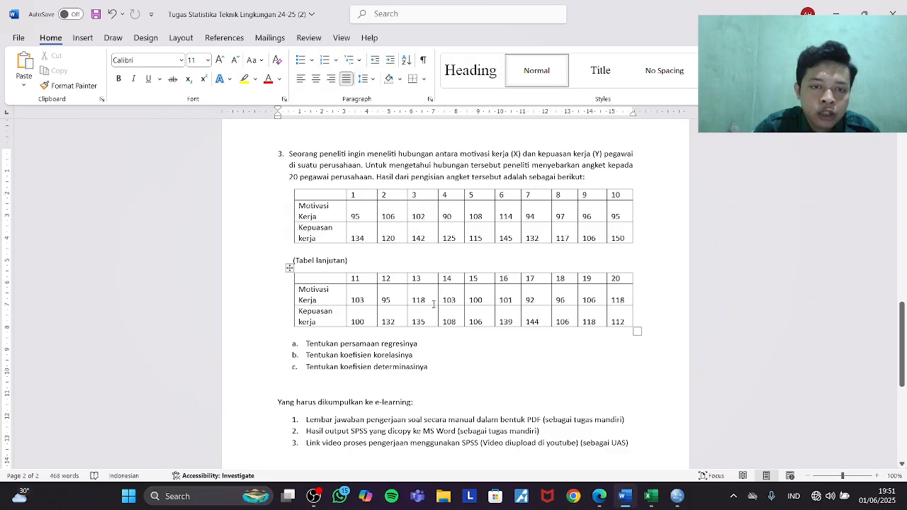
pyautogui.click(648, 498)
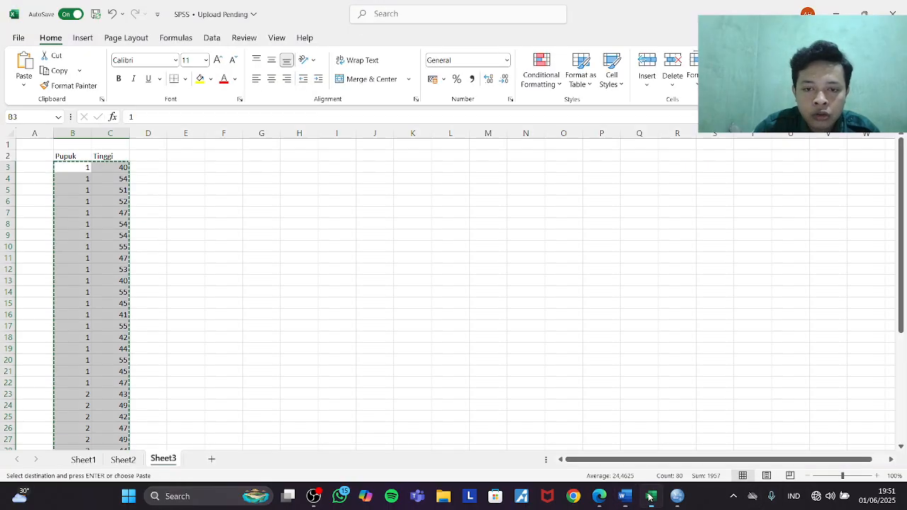
pyautogui.click(223, 282)
pyautogui.click(123, 459)
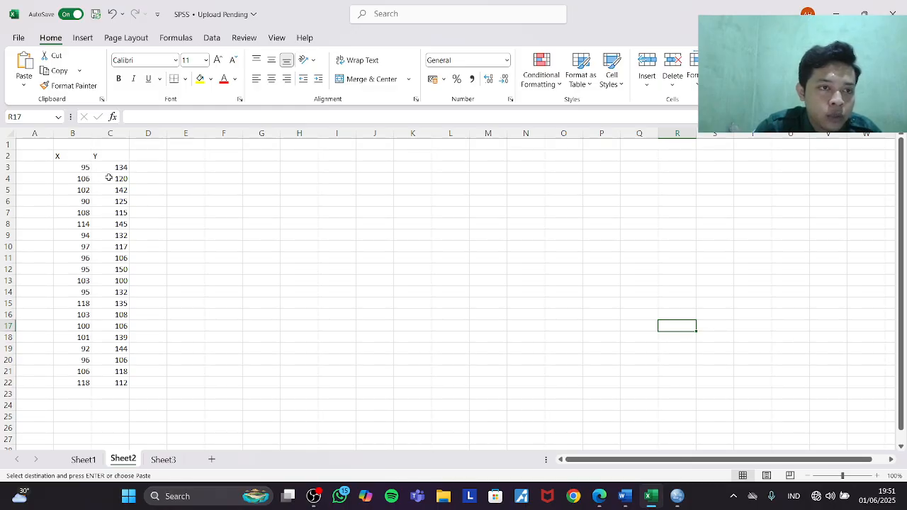
# Step: Switch to the empty Untitled7 dataset in the SPSS Data Editor and define two variables named x and y
pyautogui.moveTo(676, 495)
pyautogui.click(678, 462)
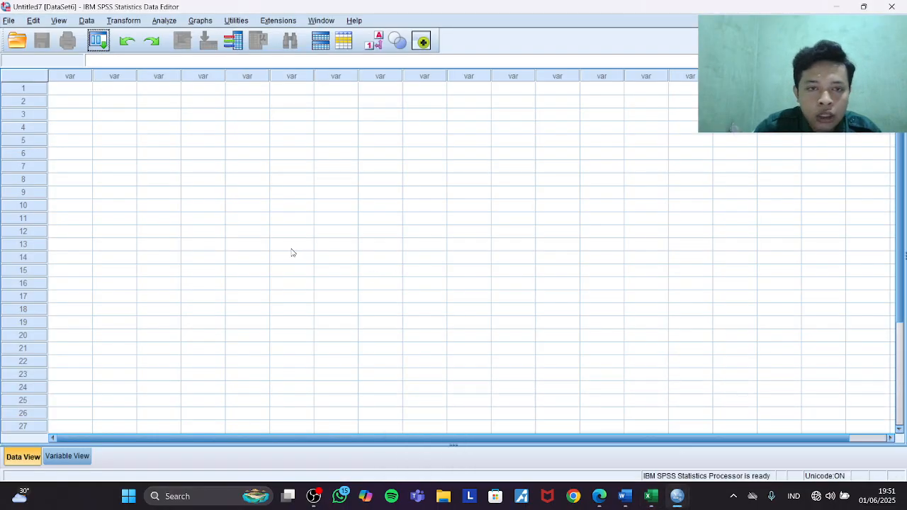
pyautogui.scroll(1, 80, 114)
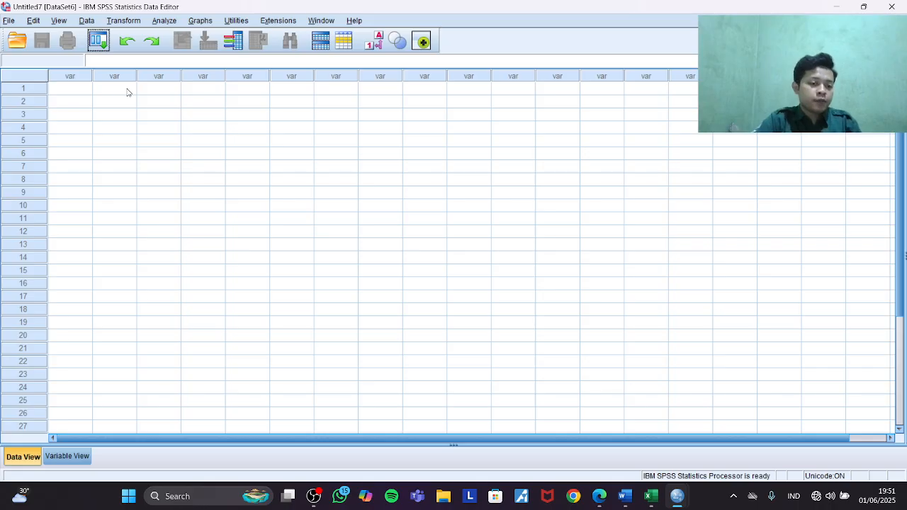
pyautogui.click(82, 459)
pyautogui.click(62, 75)
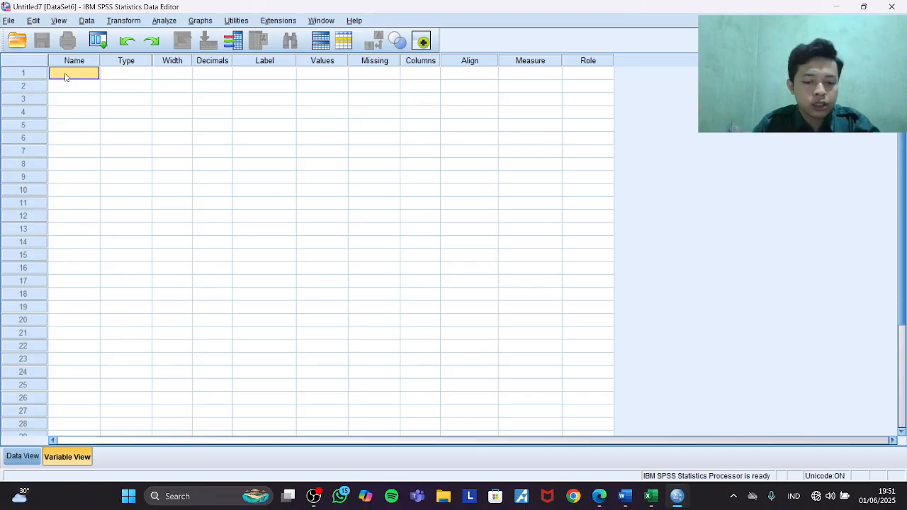
pyautogui.write('x')
pyautogui.press('Return')
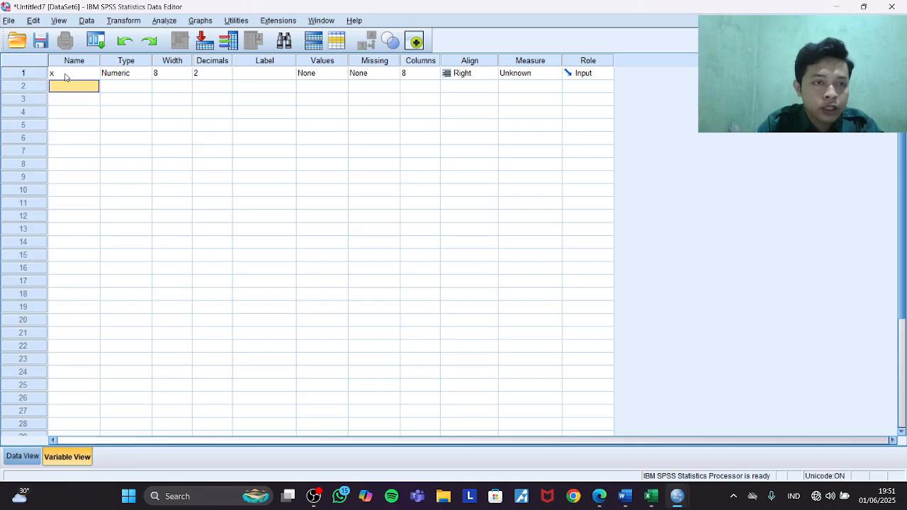
pyautogui.write('y')
pyautogui.press('Return')
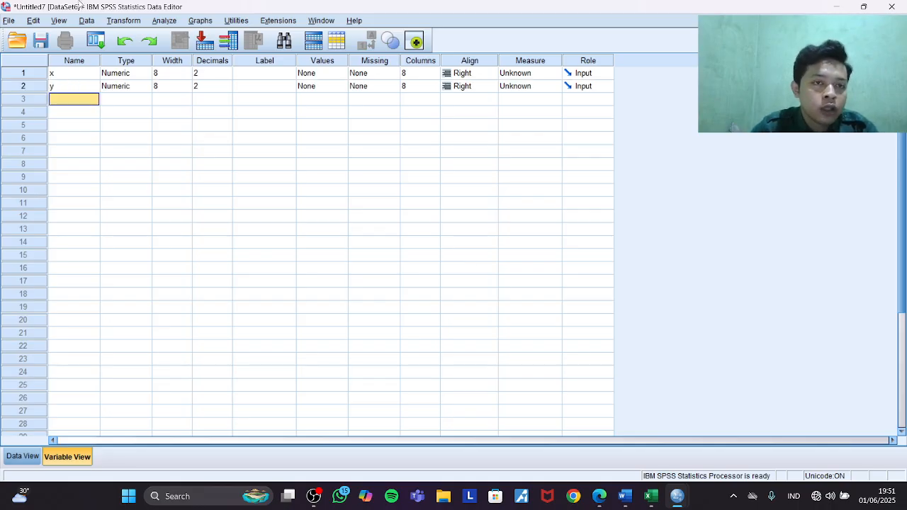
# Step: Set the decimals of variables x and y to 0
pyautogui.click(221, 78)
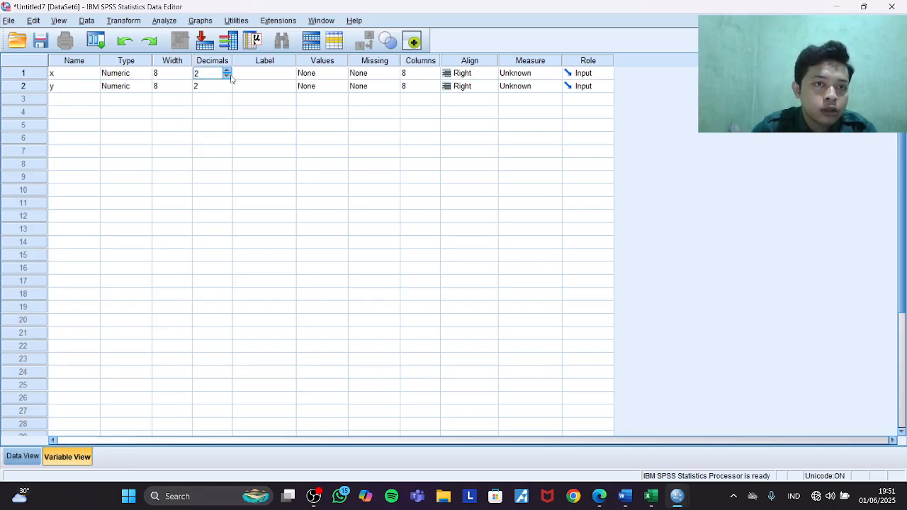
pyautogui.click(218, 85)
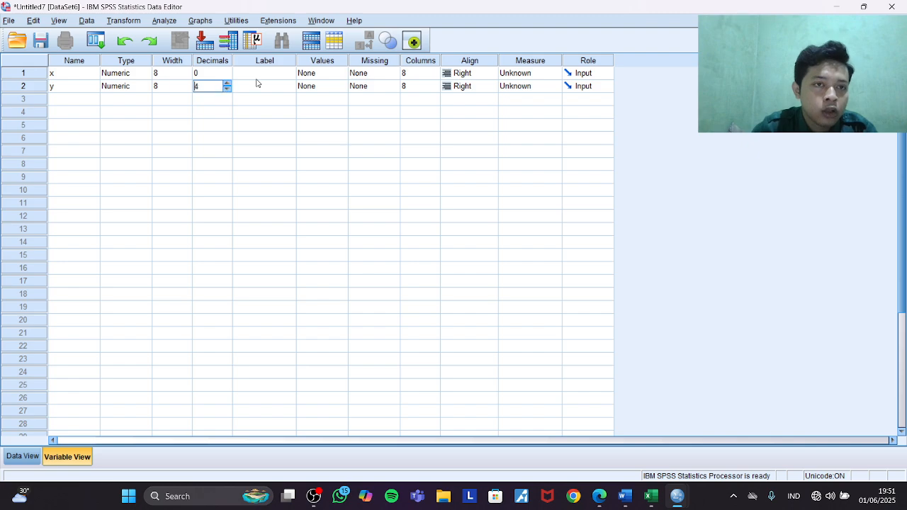
pyautogui.click(227, 84)
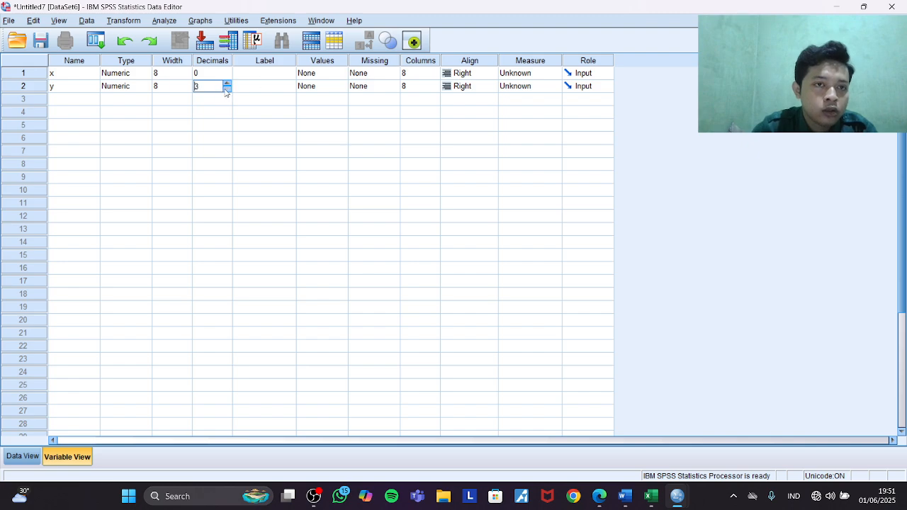
# Step: Label variable x "motivasi kerja" and variable y "kepuasan kerja"
pyautogui.click(282, 63)
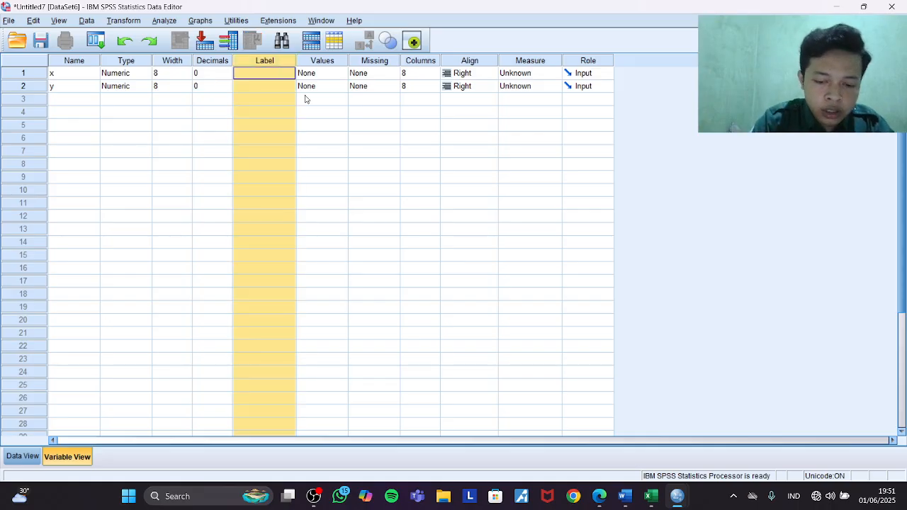
pyautogui.write('motivasi kerja')
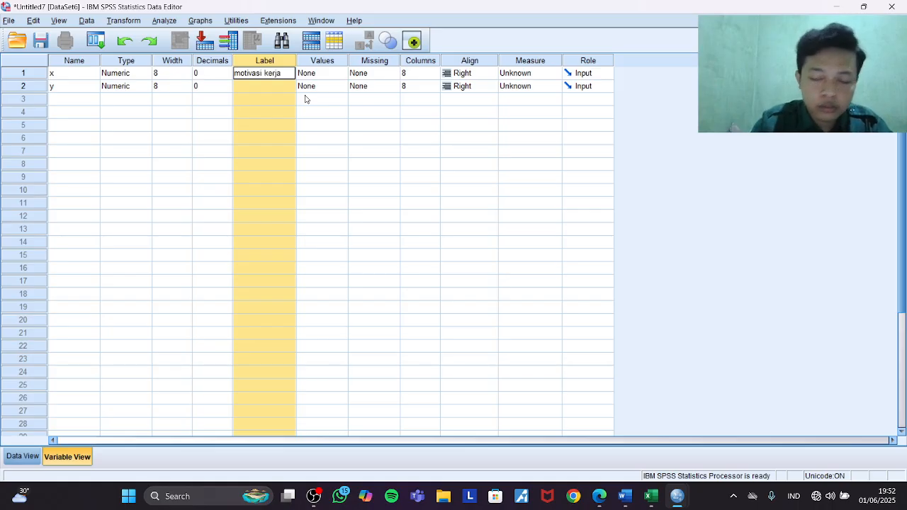
pyautogui.click(245, 87)
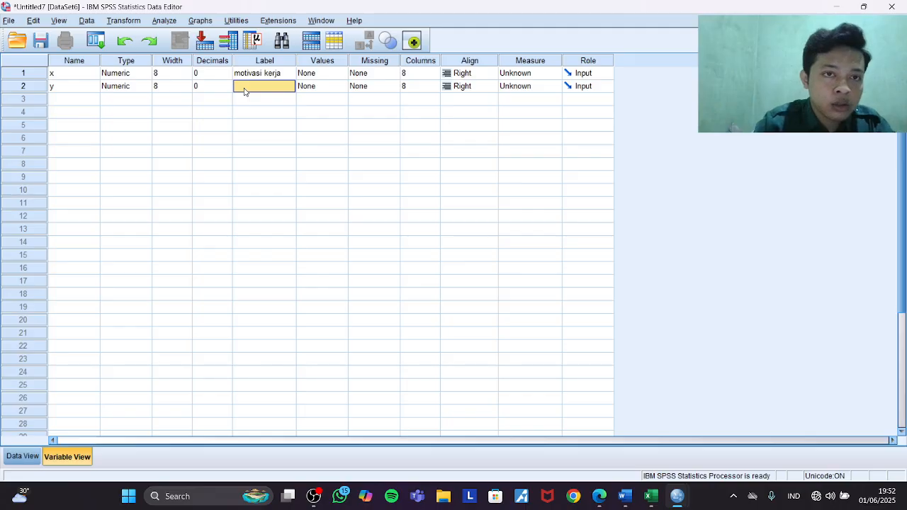
pyautogui.write('kepuasan')
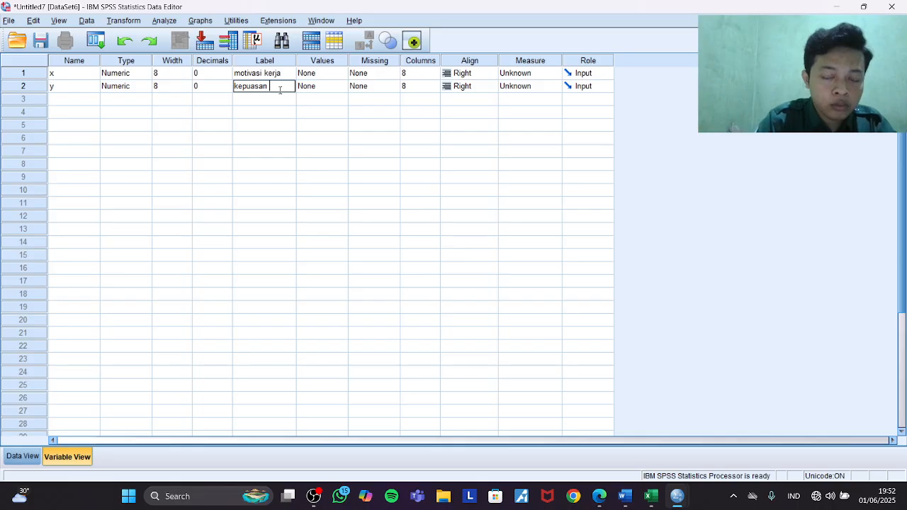
pyautogui.write('ja')
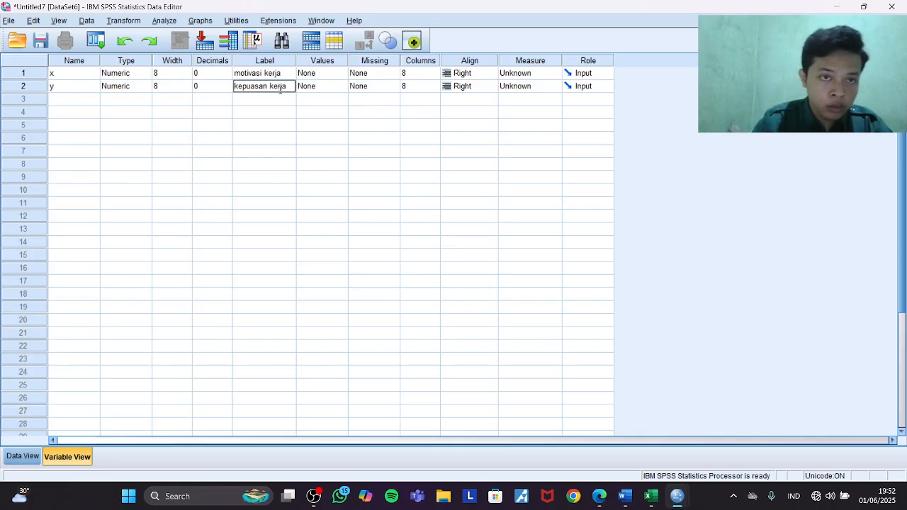
pyautogui.click(211, 255)
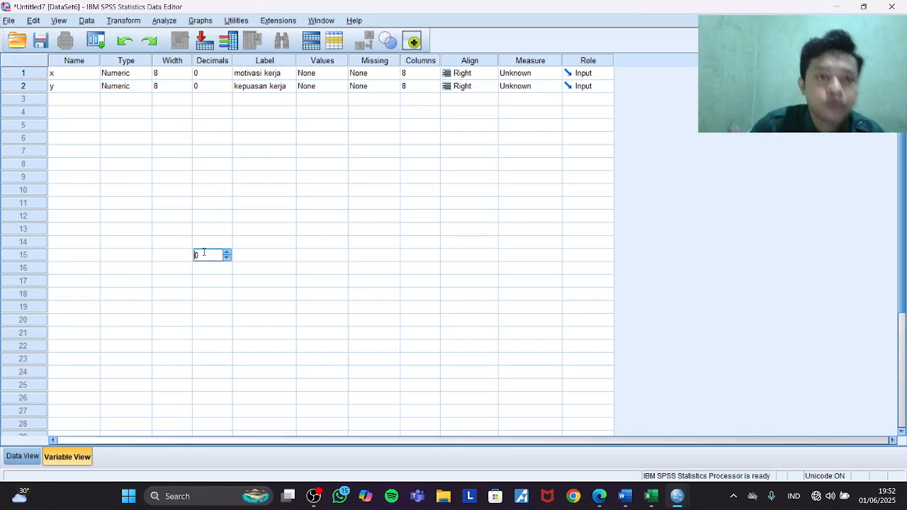
# Step: Show the dataset's data grid, switch to Excel and copy the X and Y values in B3:C22 of Sheet2
pyautogui.click(23, 456)
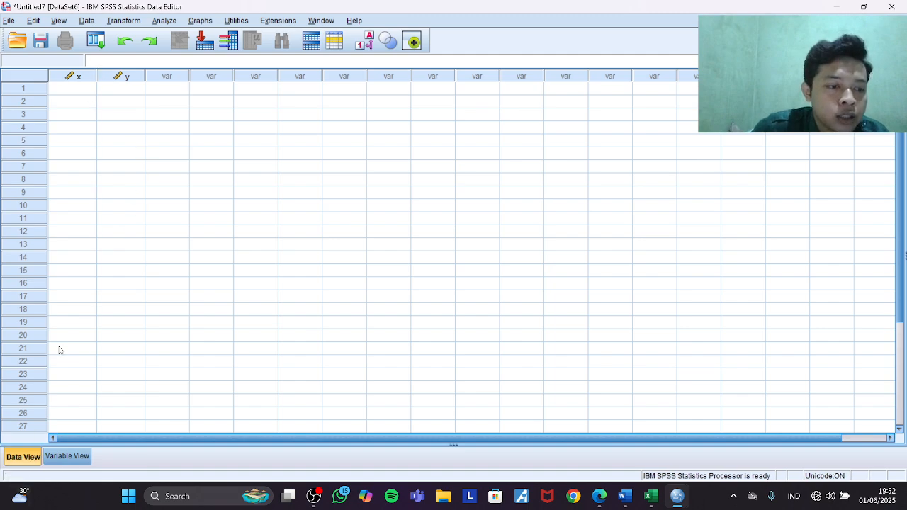
pyautogui.click(654, 484)
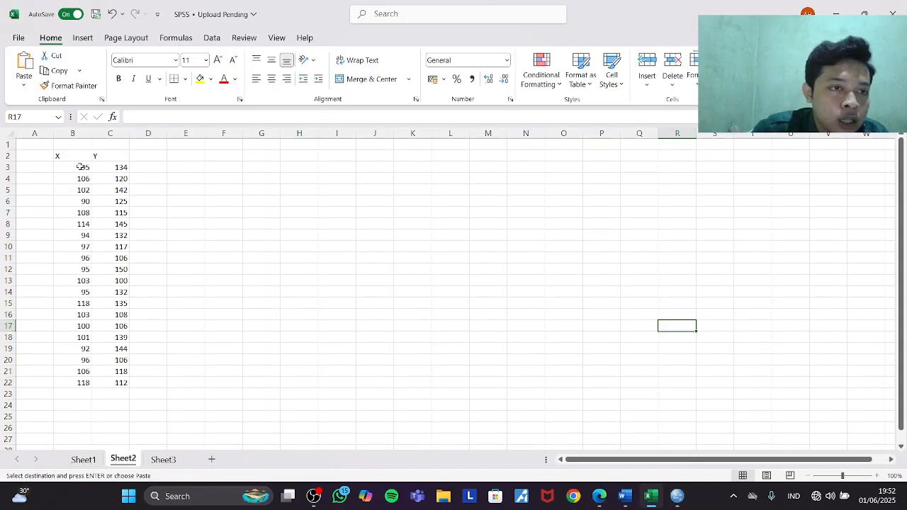
pyautogui.moveTo(81, 168); pyautogui.dragTo(125, 380)
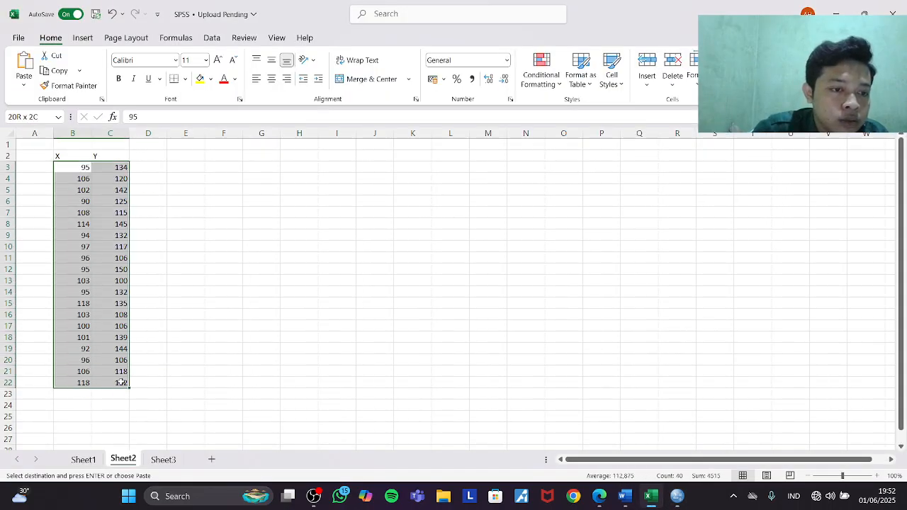
pyautogui.rightClick(108, 334)
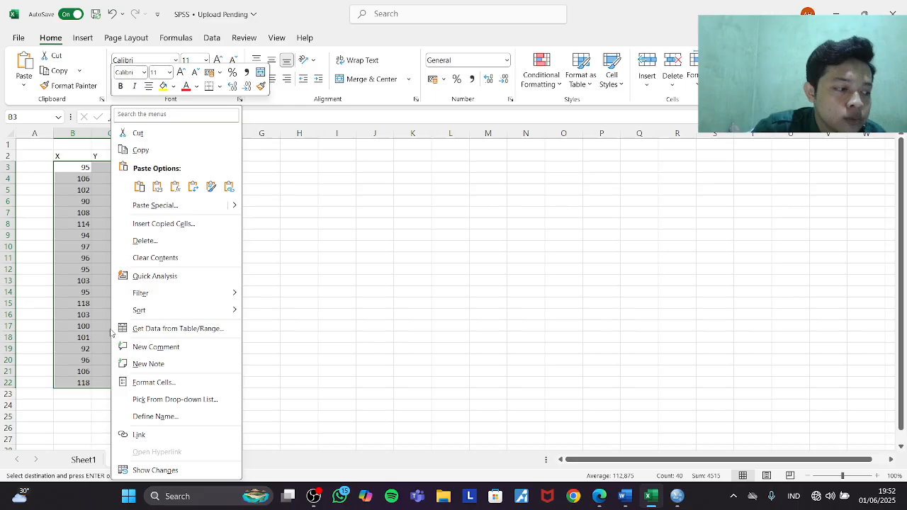
pyautogui.click(161, 151)
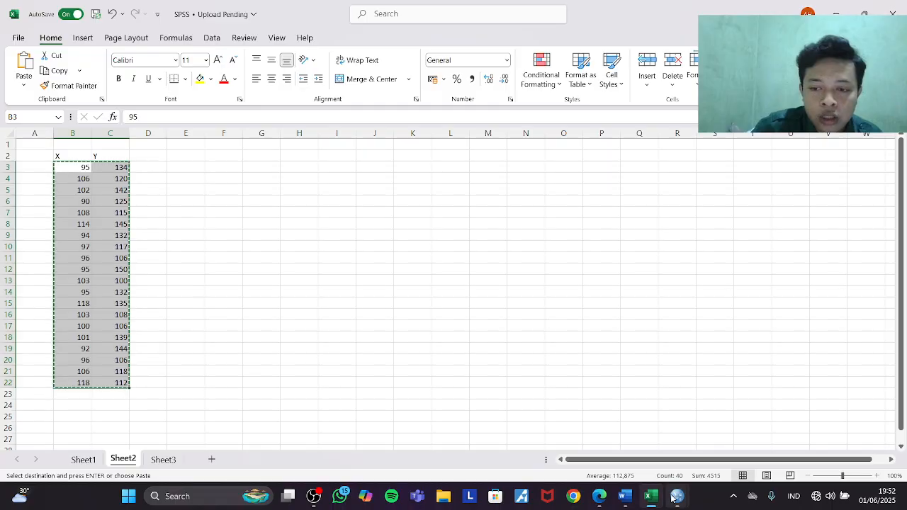
# Step: Switch back to the Untitled7 dataset in SPSS and paste the copied values into x and y from row 1
pyautogui.moveTo(675, 498)
pyautogui.click(671, 442)
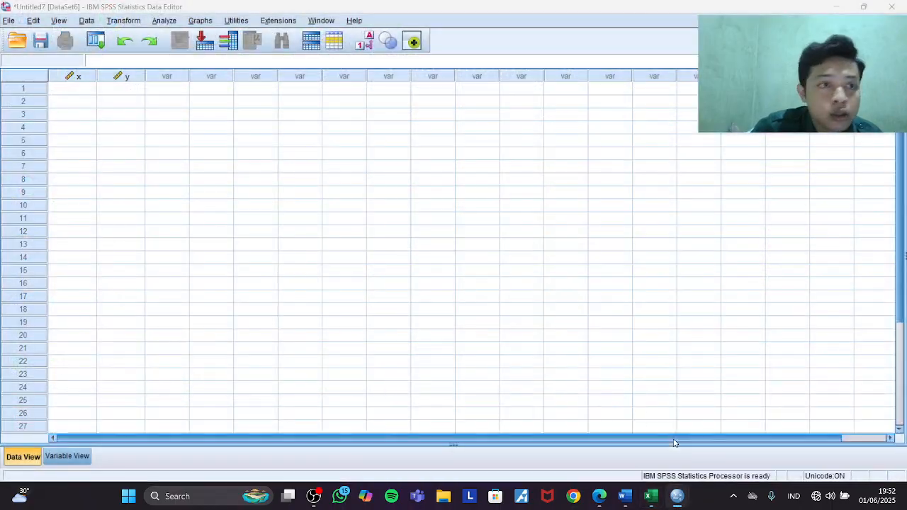
pyautogui.rightClick(77, 87)
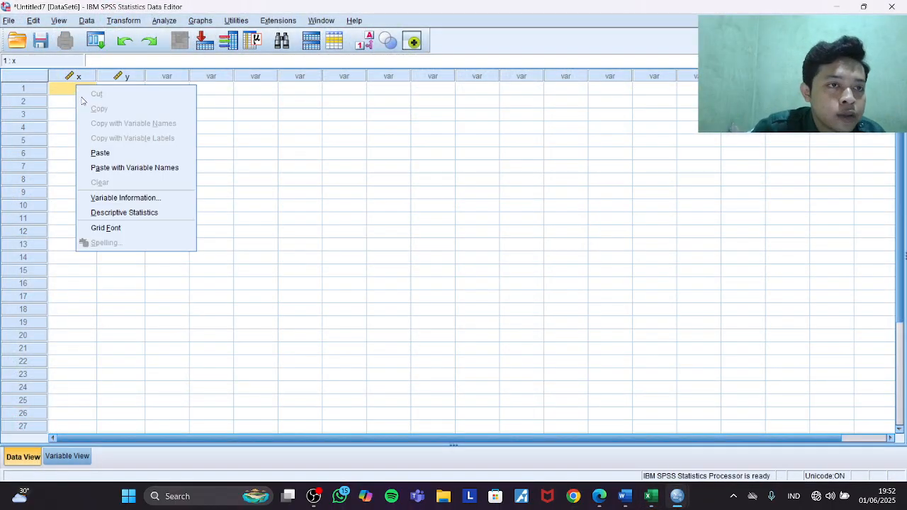
pyautogui.click(103, 153)
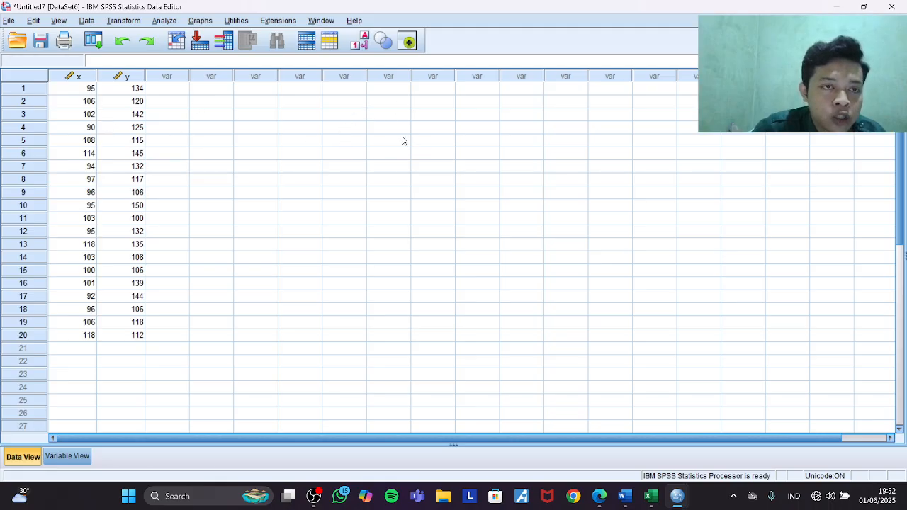
# Step: Set up a linear regression with motivasi kerja [x] as the independent and kepuasan kerja [y] as the dependent variable
pyautogui.click(171, 22)
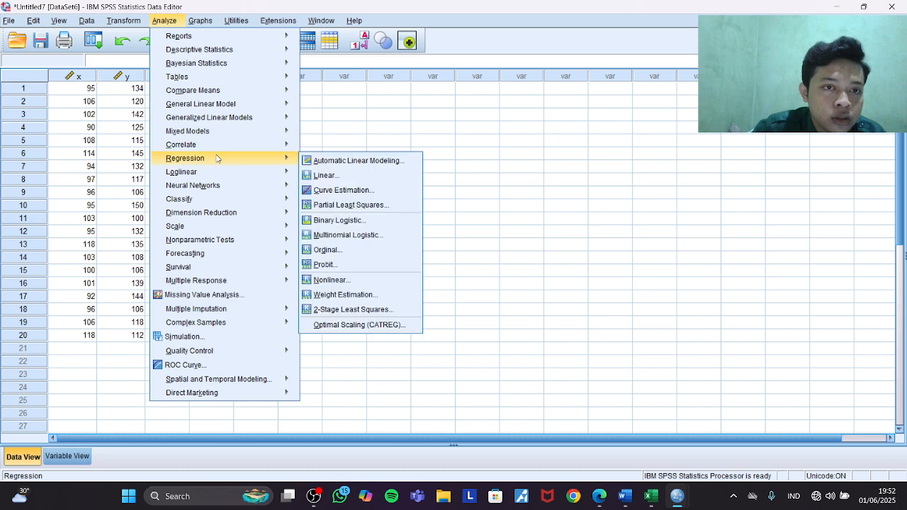
pyautogui.moveTo(283, 171)
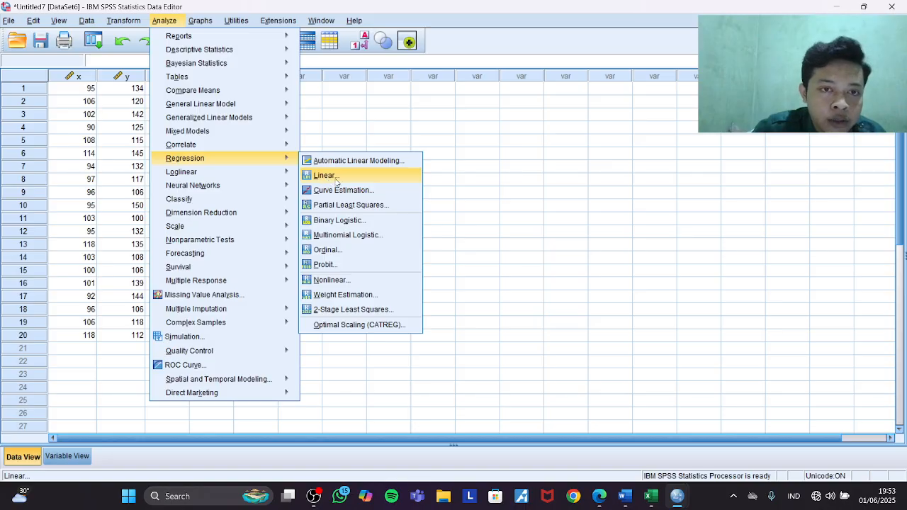
pyautogui.click(336, 181)
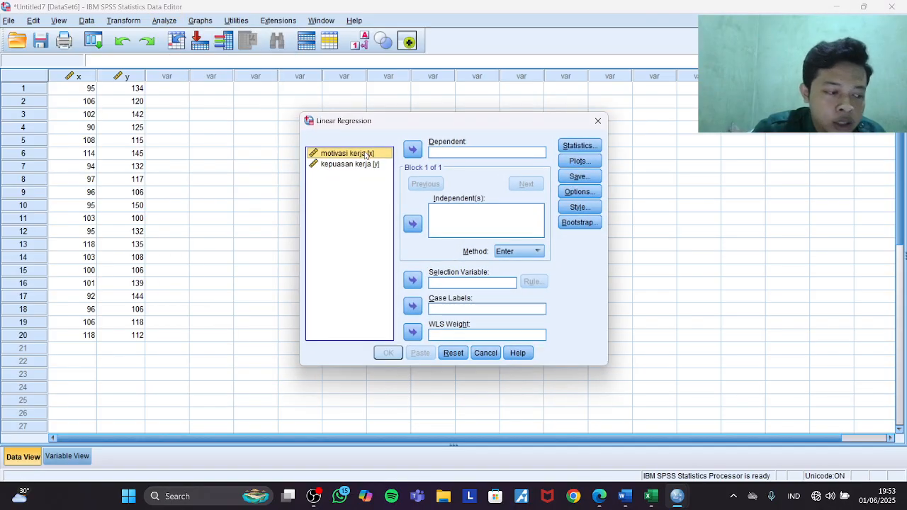
pyautogui.click(413, 223)
pyautogui.click(372, 166)
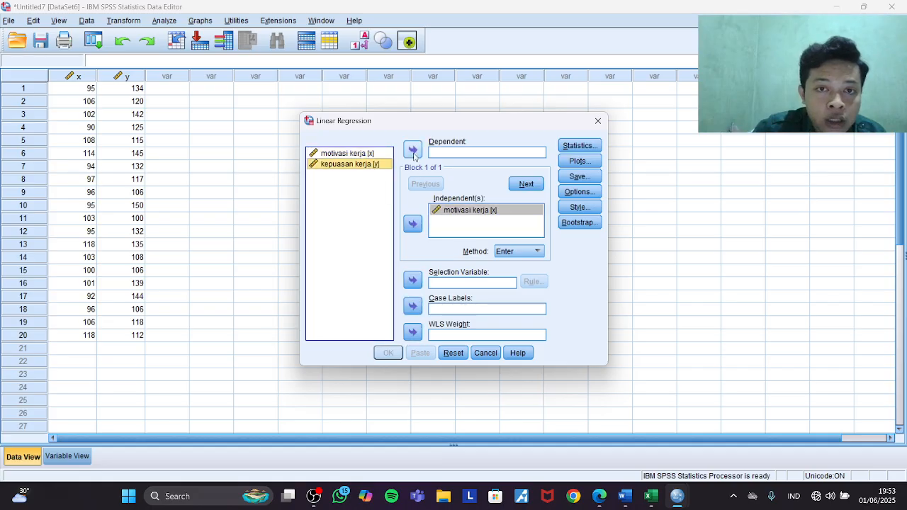
pyautogui.click(415, 152)
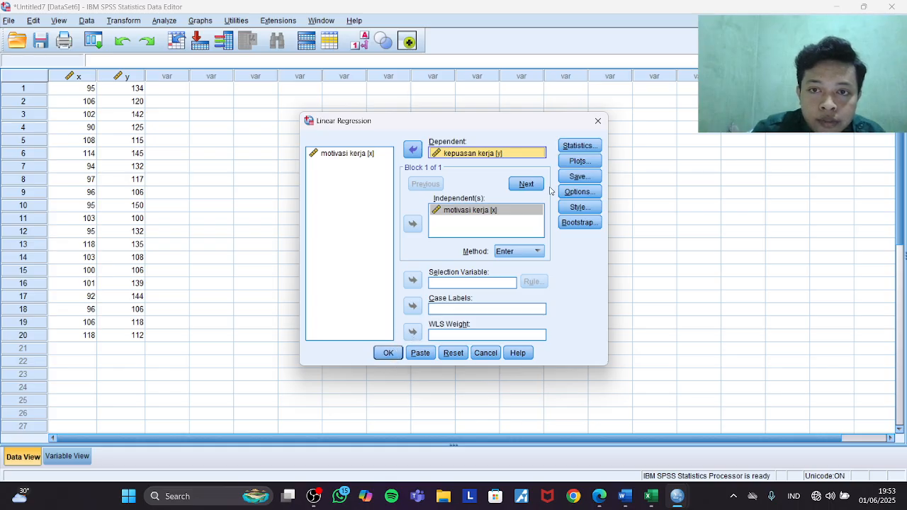
# Step: Check the regression's plot settings and stepping options, keep probability of F at entry .05 and removal .10, and run the regression
pyautogui.click(572, 162)
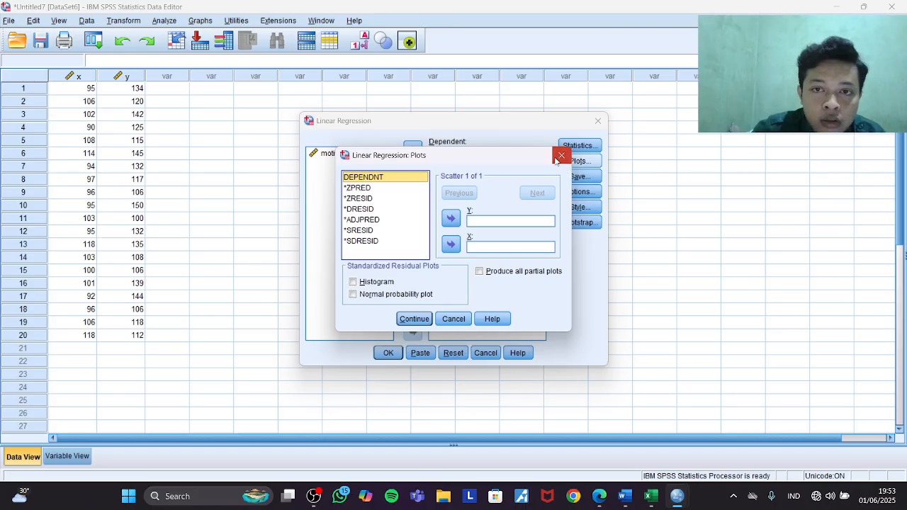
pyautogui.click(561, 151)
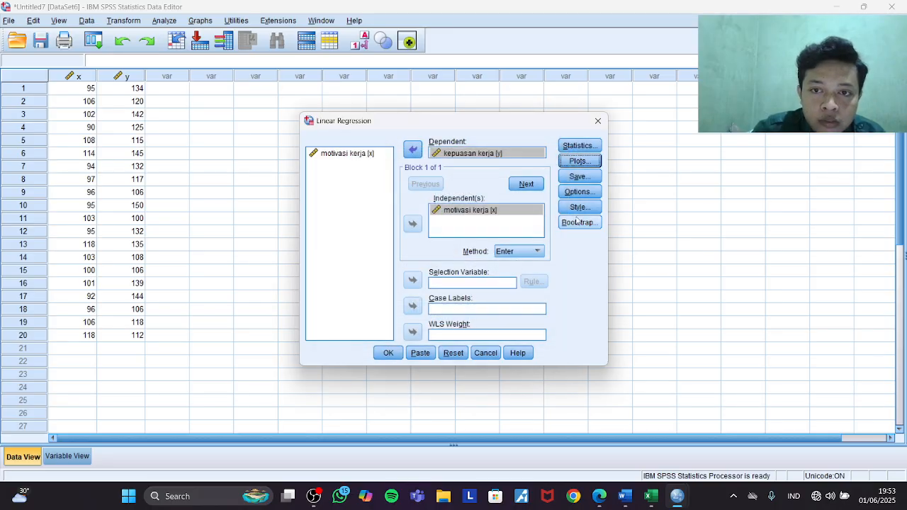
pyautogui.click(582, 193)
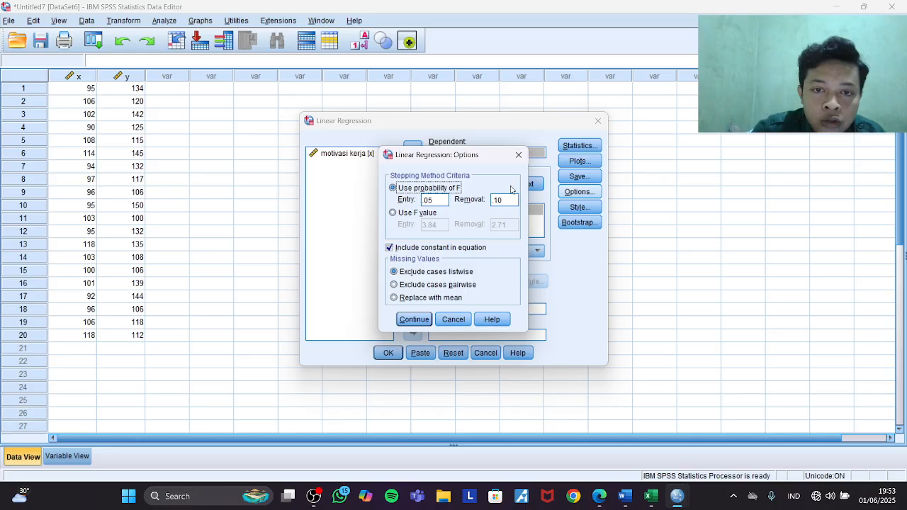
pyautogui.click(410, 319)
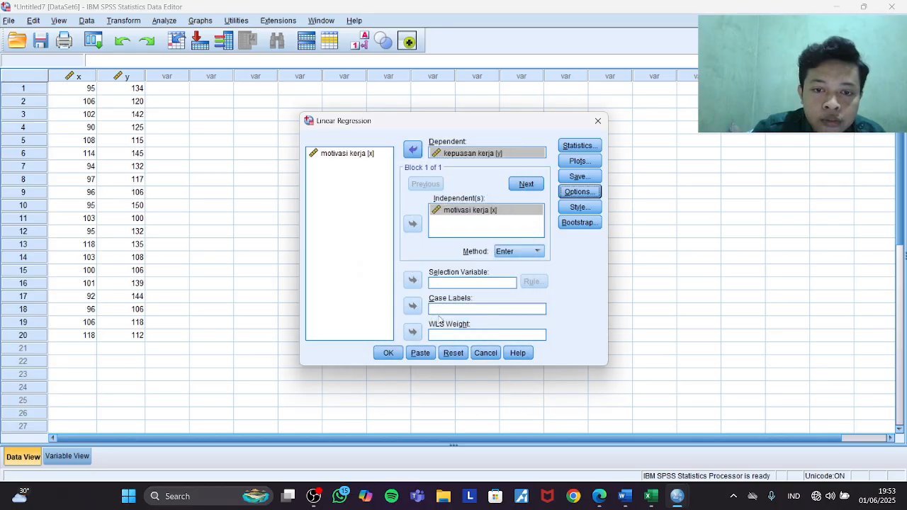
pyautogui.click(388, 353)
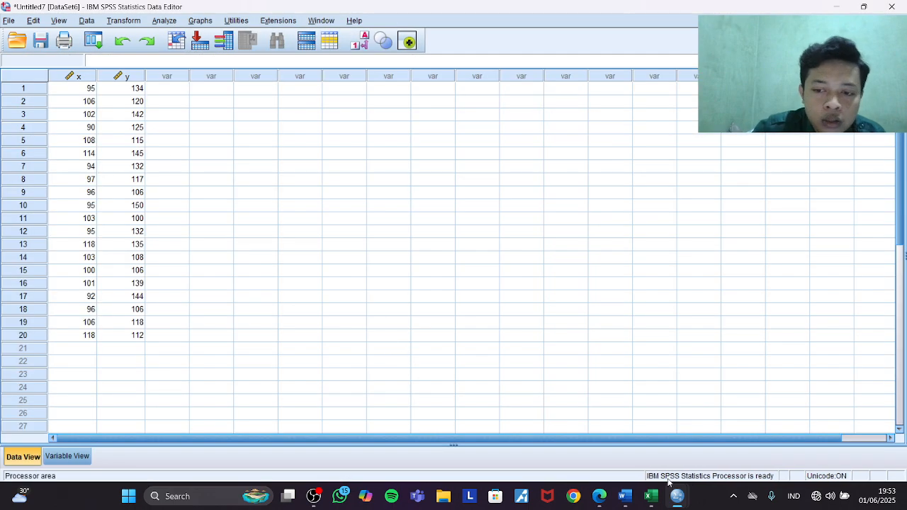
# Step: Open the Output15 viewer window and examine the regression's Variables Entered/Removed, Model Summary, ANOVA and Coefficients tables
pyautogui.moveTo(677, 496)
pyautogui.click(810, 452)
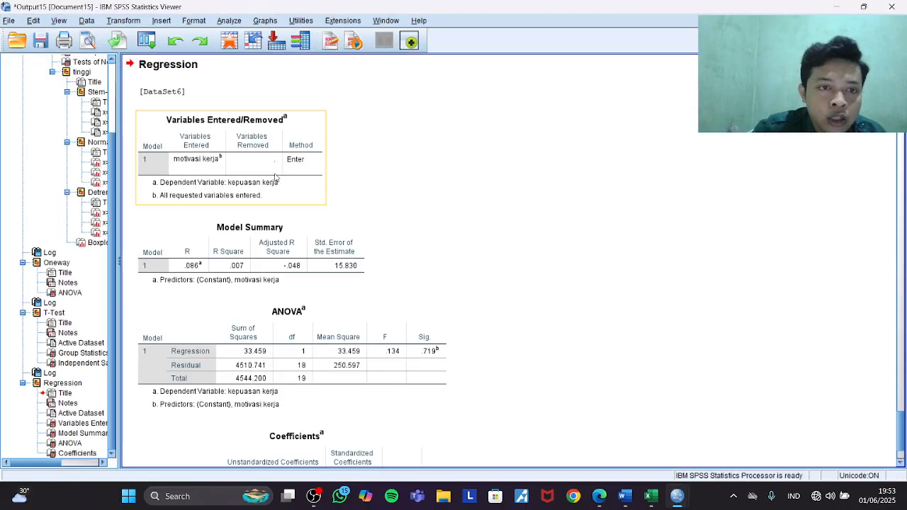
pyautogui.scroll(3, 275, 178)
pyautogui.scroll(-3, 284, 177)
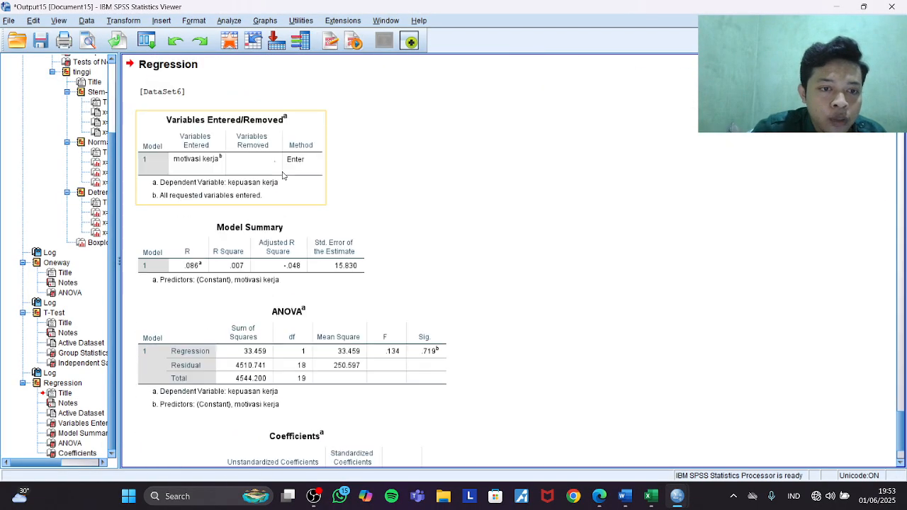
pyautogui.scroll(-3, 282, 174)
pyautogui.click(282, 175)
pyautogui.scroll(3, 282, 175)
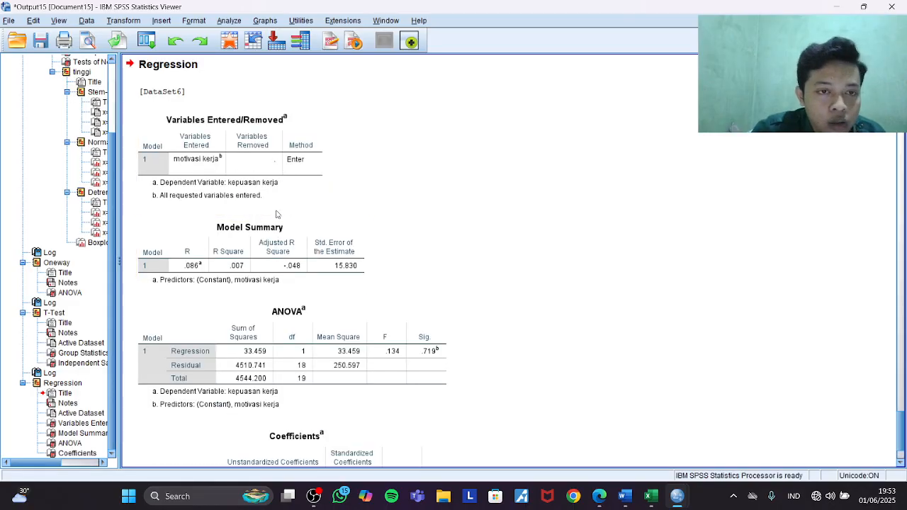
pyautogui.scroll(3, 277, 214)
pyautogui.scroll(-4, 283, 209)
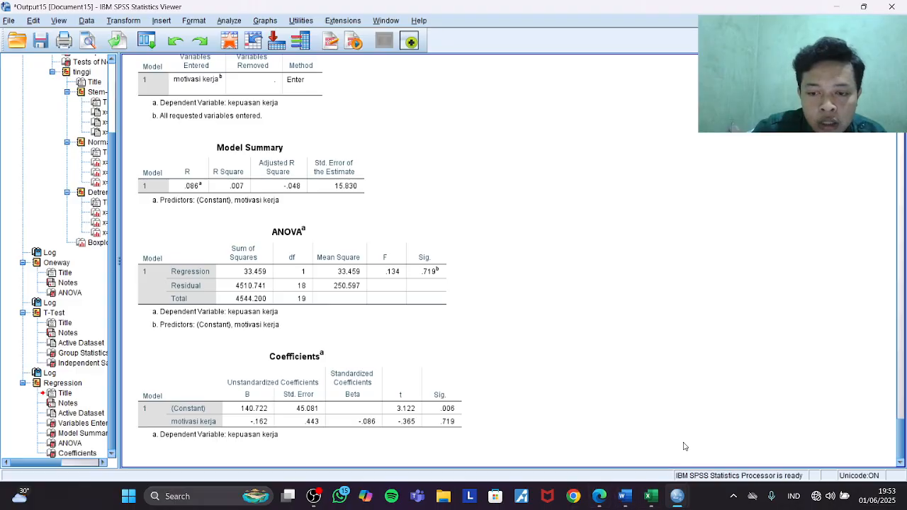
# Step: Switch to the handwritten exam PDF in Edge and review question 3's regression equation, correlation and determination on page 4
pyautogui.click(600, 498)
pyautogui.scroll(-15, 409, 273)
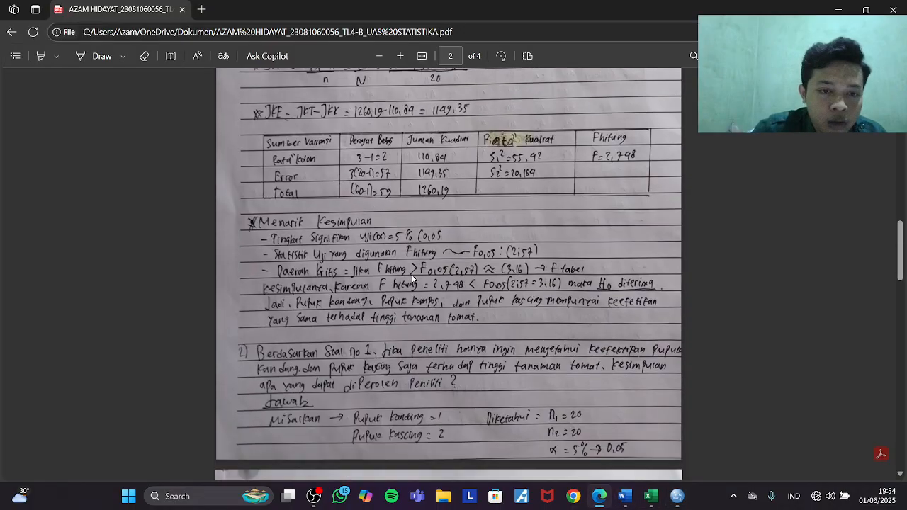
pyautogui.scroll(-15, 404, 272)
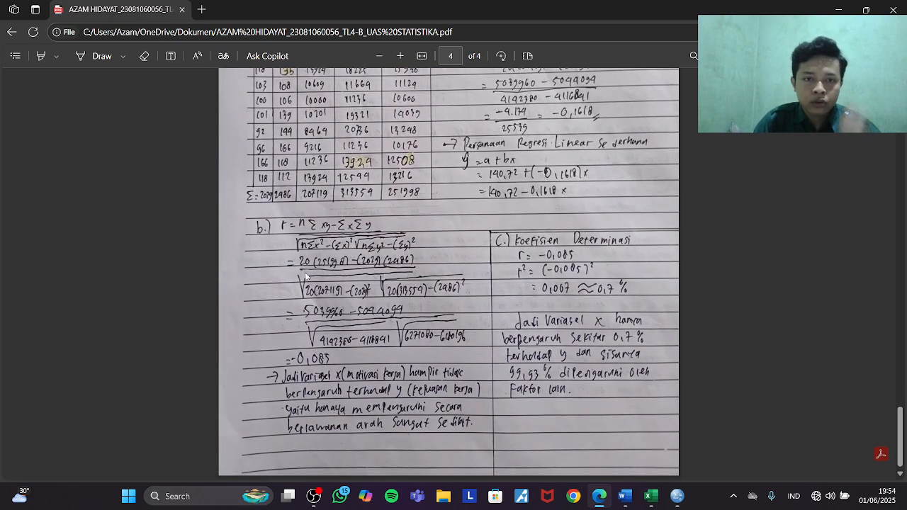
pyautogui.scroll(2, 434, 233)
pyautogui.scroll(-2, 378, 312)
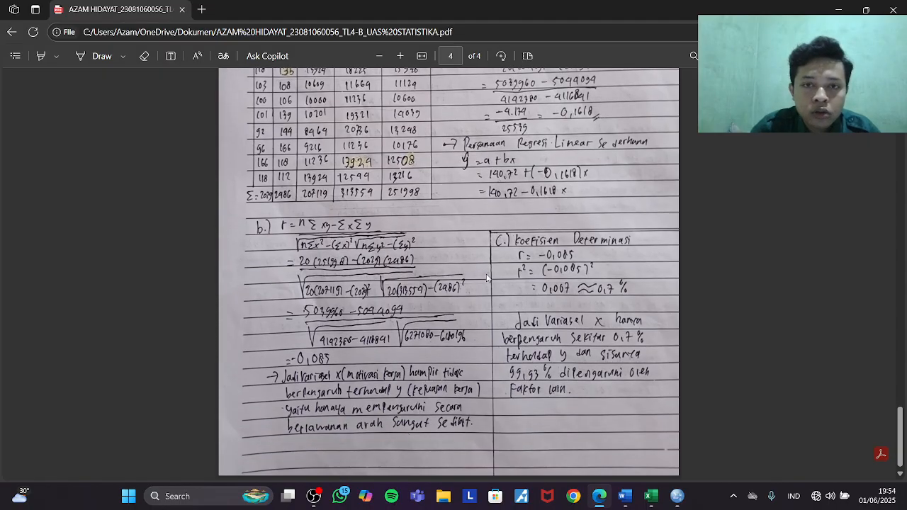
pyautogui.scroll(2, 488, 278)
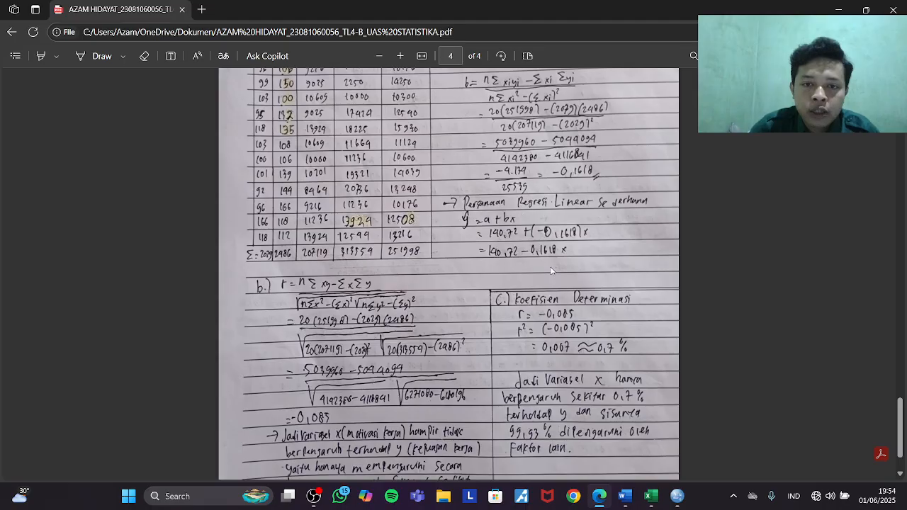
# Step: Compare the Coefficients table in the SPSS output with the handwritten regression equation in the PDF, ending in the SPSS output
pyautogui.moveTo(677, 495)
pyautogui.moveTo(696, 444)
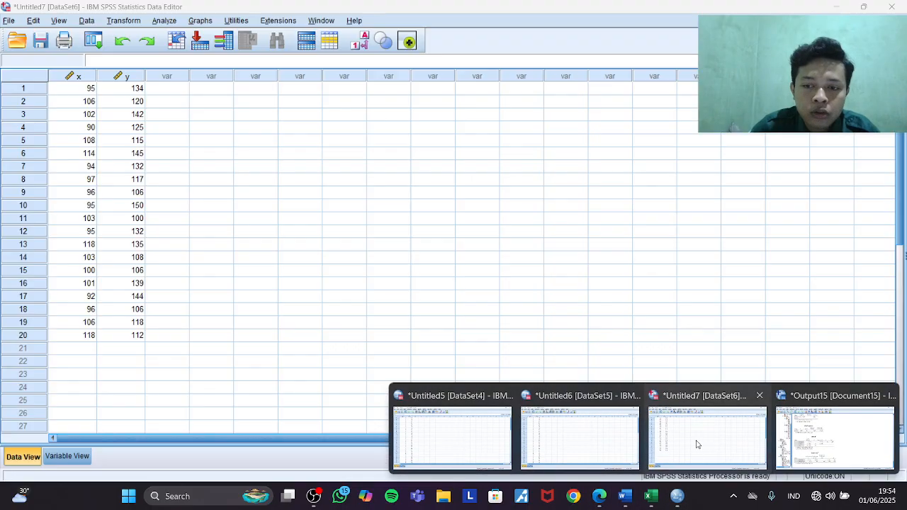
pyautogui.click(835, 436)
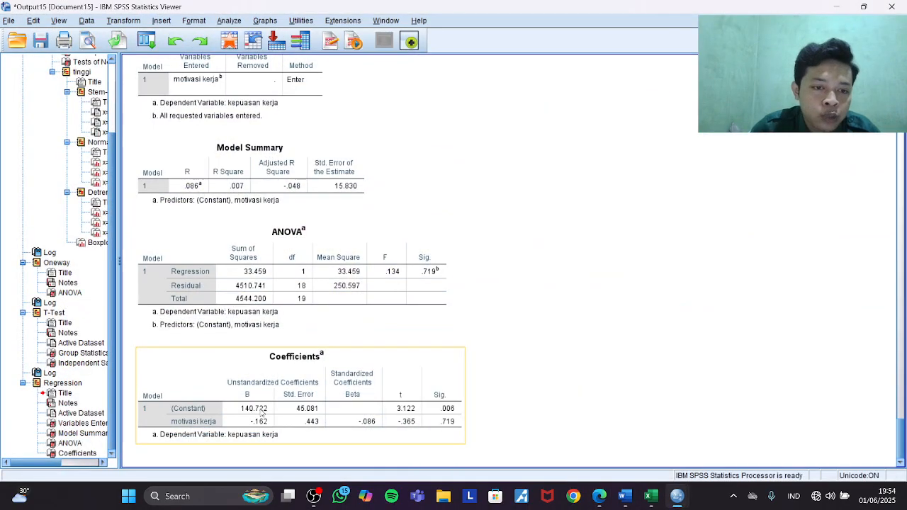
pyautogui.click(593, 500)
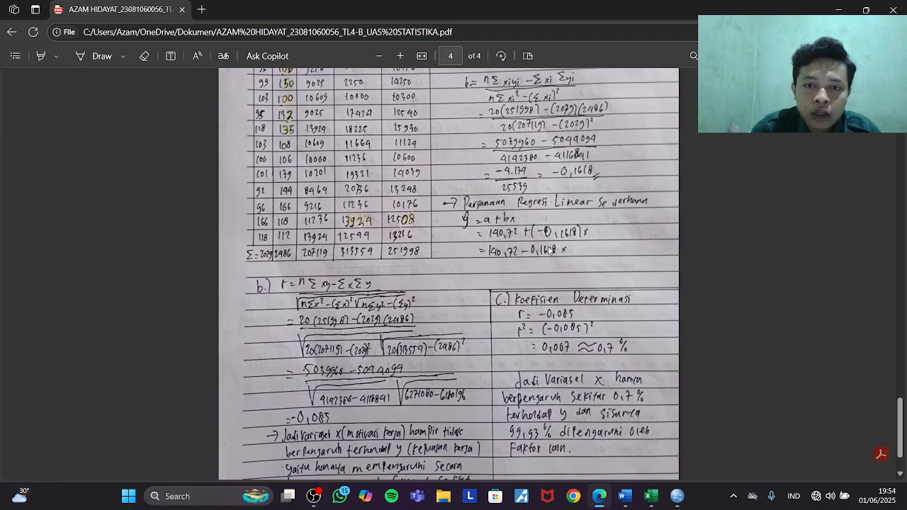
pyautogui.moveTo(677, 496)
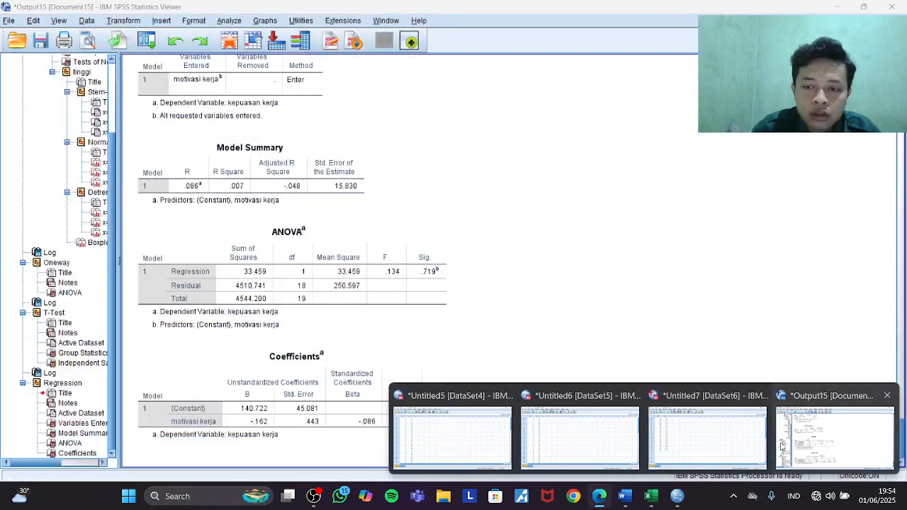
pyautogui.click(836, 435)
pyautogui.click(414, 438)
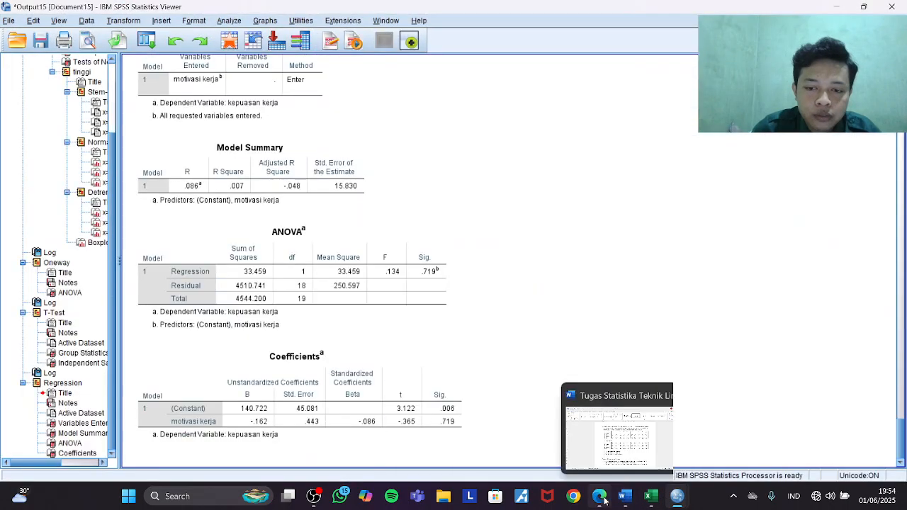
pyautogui.click(597, 457)
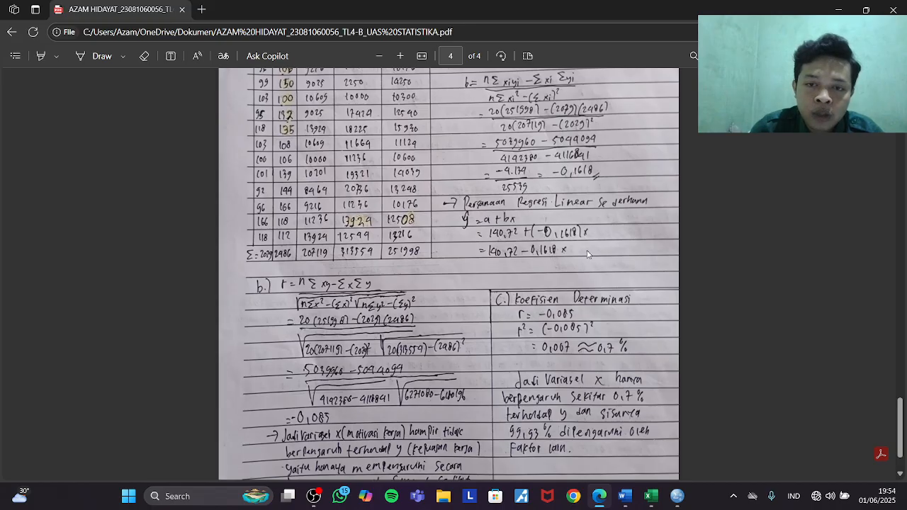
pyautogui.moveTo(677, 496)
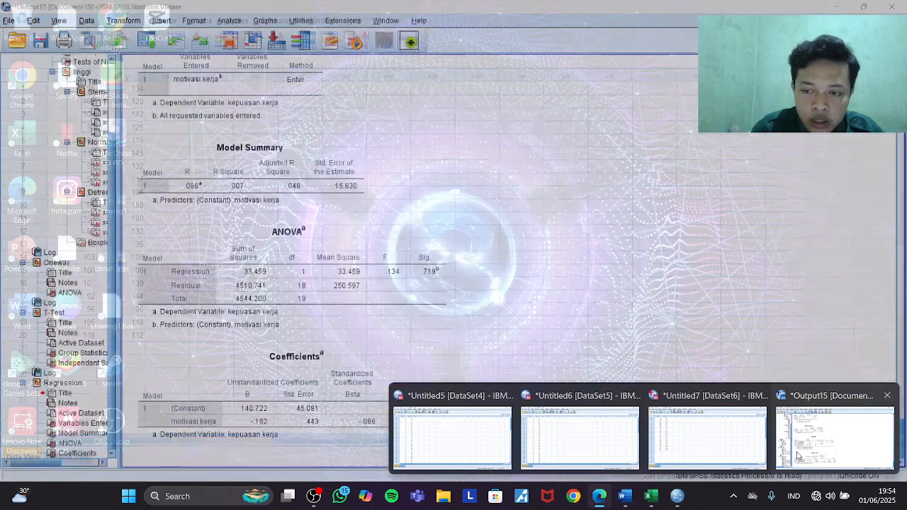
pyautogui.click(797, 456)
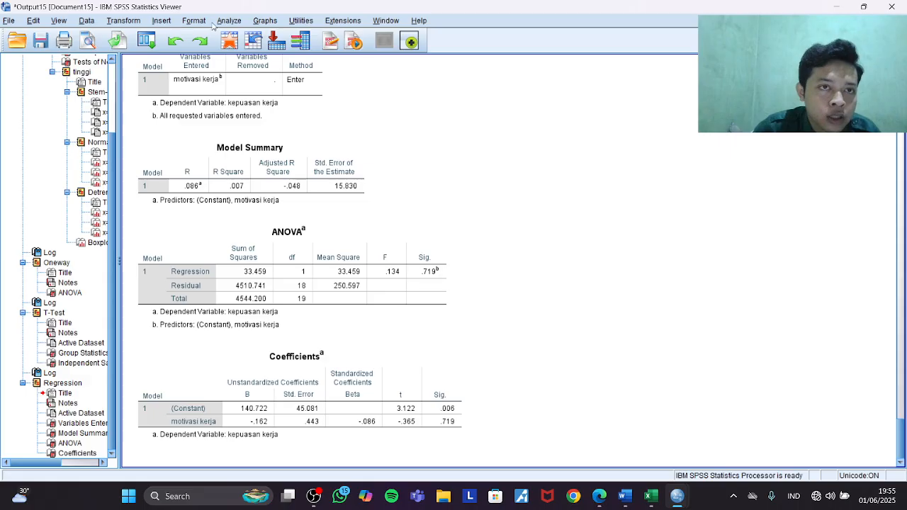
# Step: Set up a bivariate correlation with motivasi kerja [x] and kepuasan kerja [y] as the variables
pyautogui.click(229, 20)
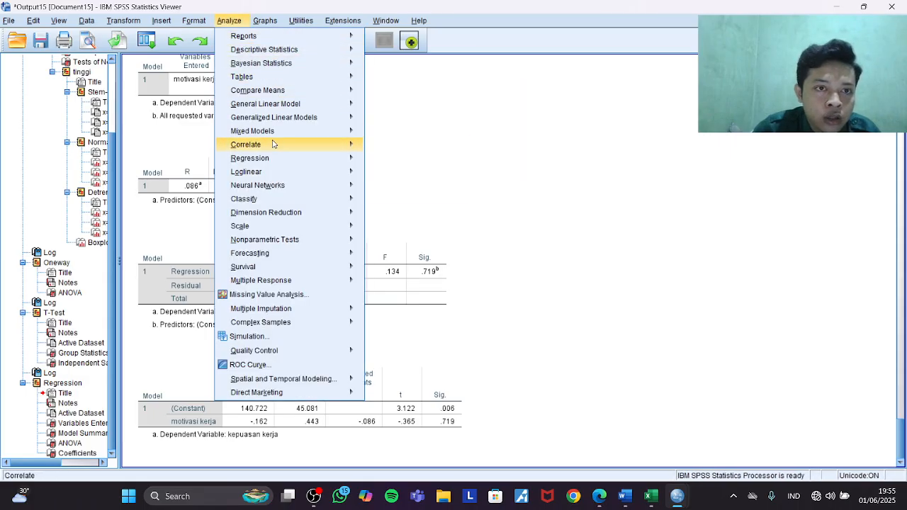
pyautogui.moveTo(286, 146)
pyautogui.click(369, 147)
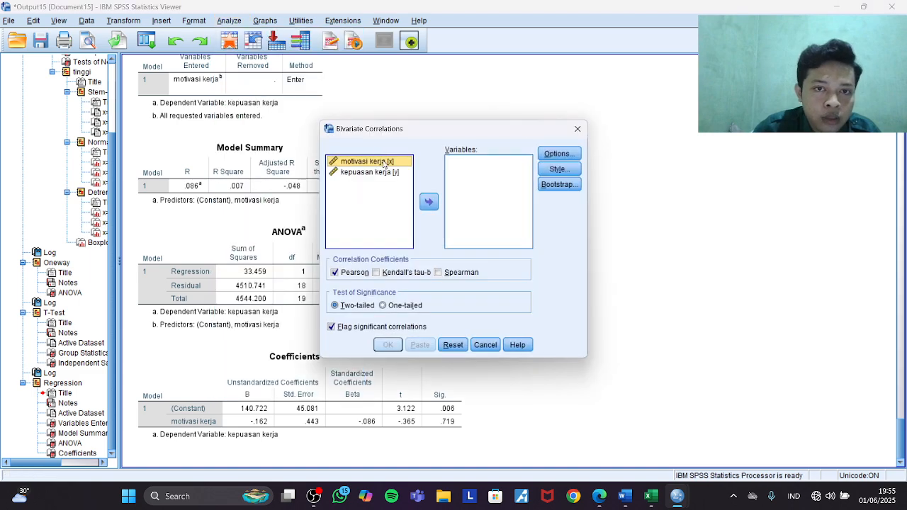
pyautogui.click(429, 202)
pyautogui.click(393, 169)
pyautogui.click(428, 202)
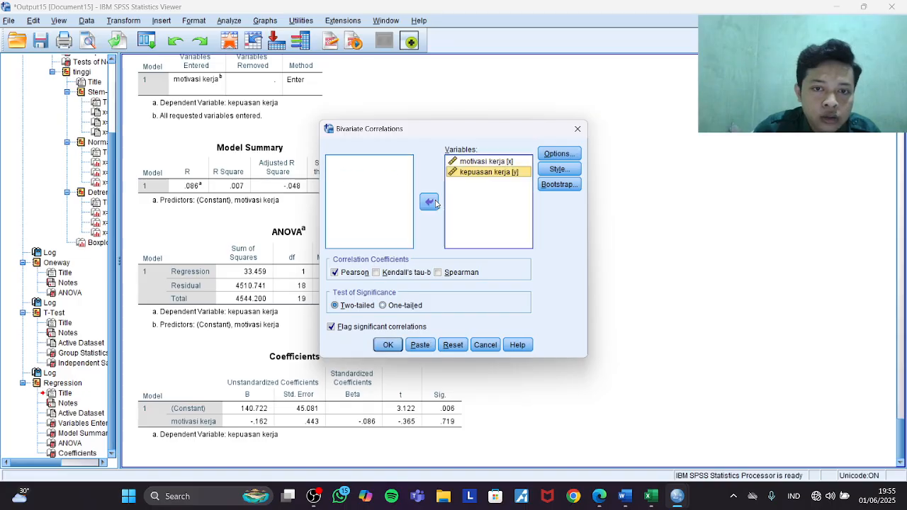
# Step: Include means and standard deviations in the bivariate correlation and run it with the two-tailed Pearson coefficient
pyautogui.click(551, 158)
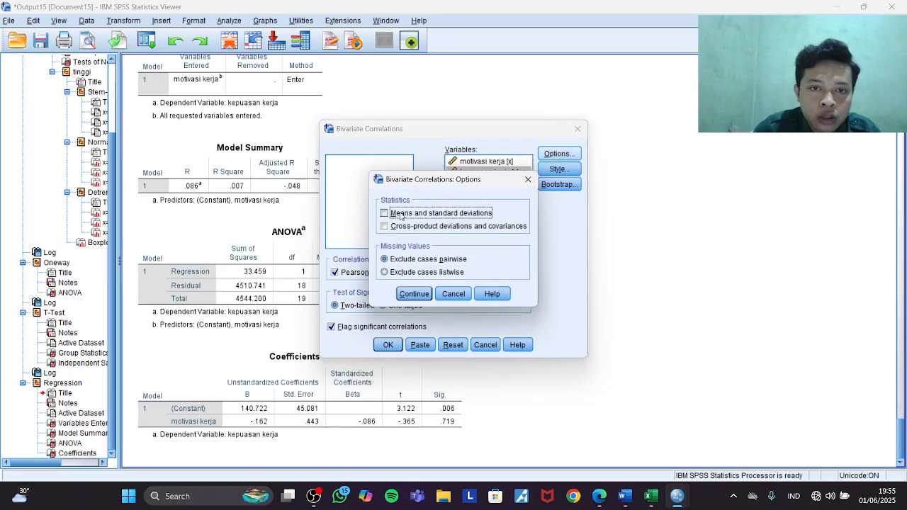
pyautogui.click(384, 213)
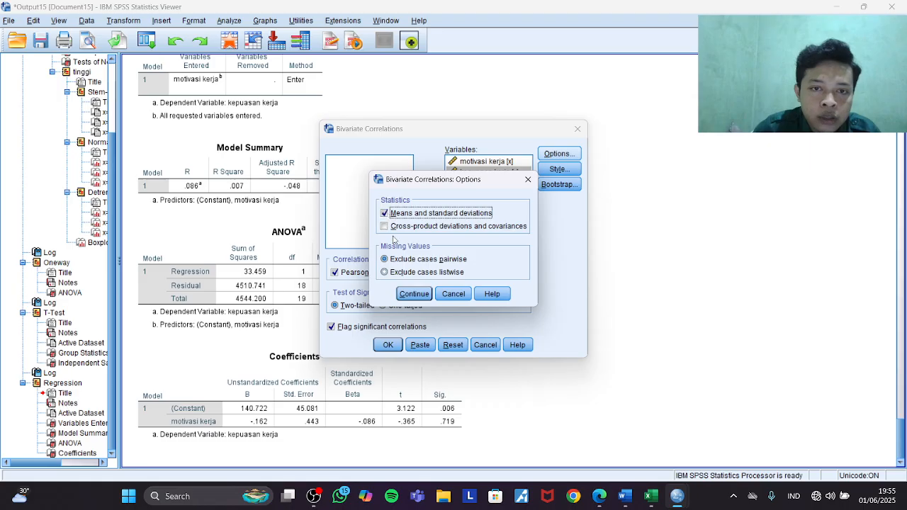
pyautogui.click(416, 292)
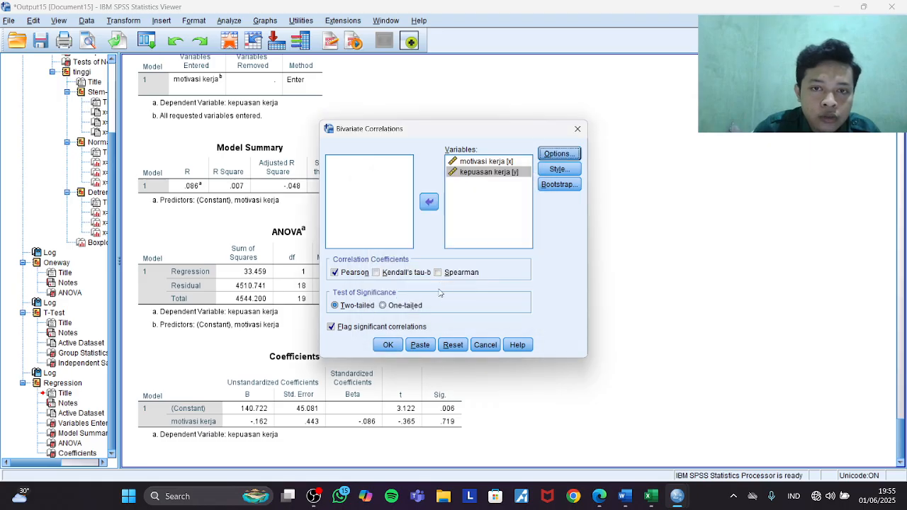
pyautogui.click(386, 346)
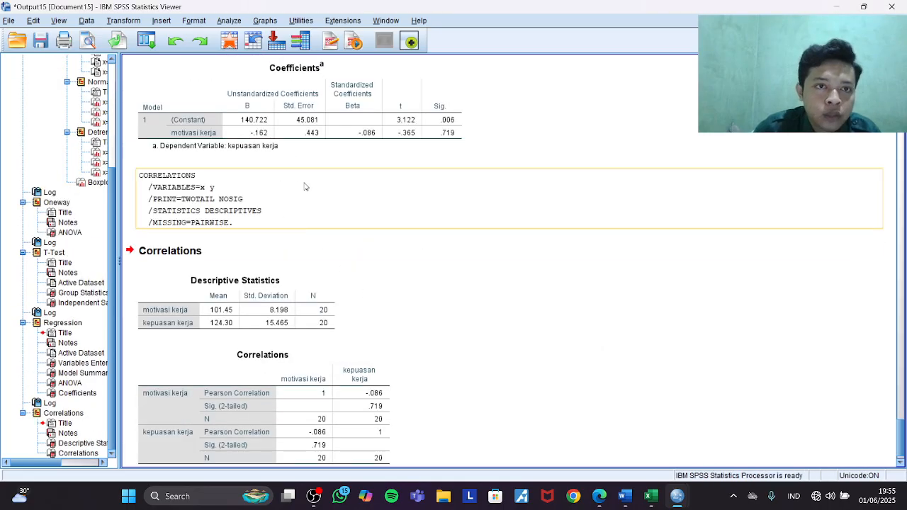
# Step: Examine the correlation results together with the regression's Coefficients, ANOVA and Model Summary tables in the output
pyautogui.scroll(3, 306, 186)
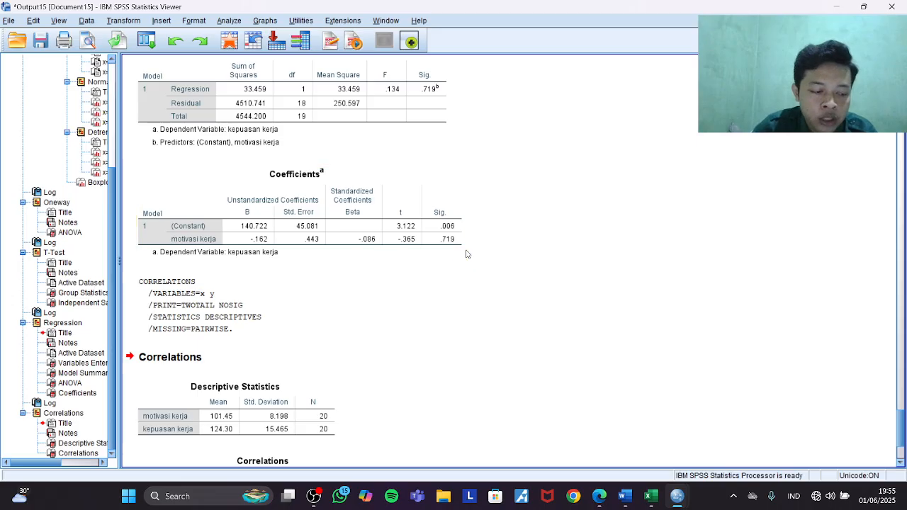
pyautogui.scroll(-3, 325, 212)
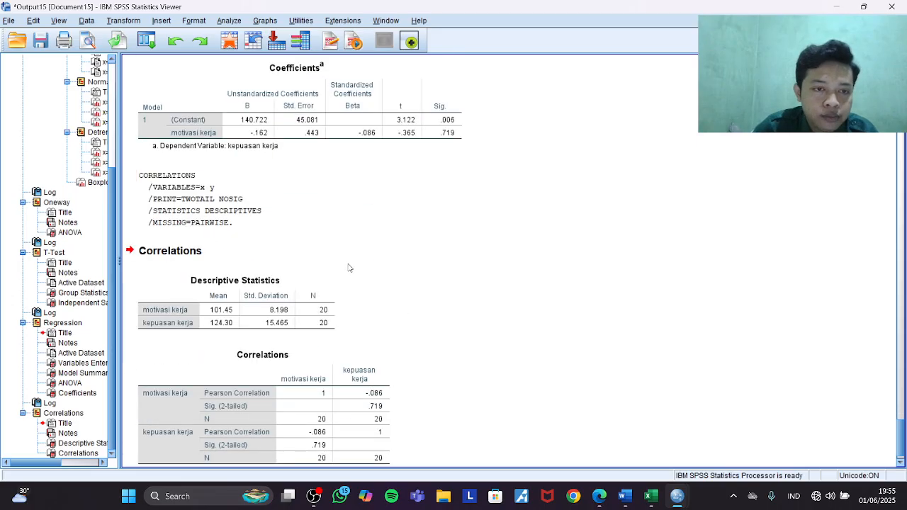
pyautogui.scroll(4, 348, 266)
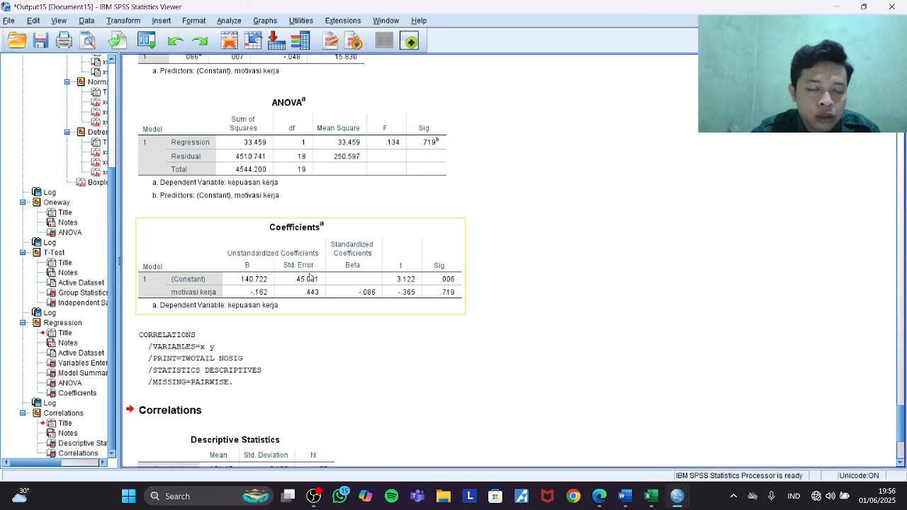
pyautogui.scroll(-1, 347, 231)
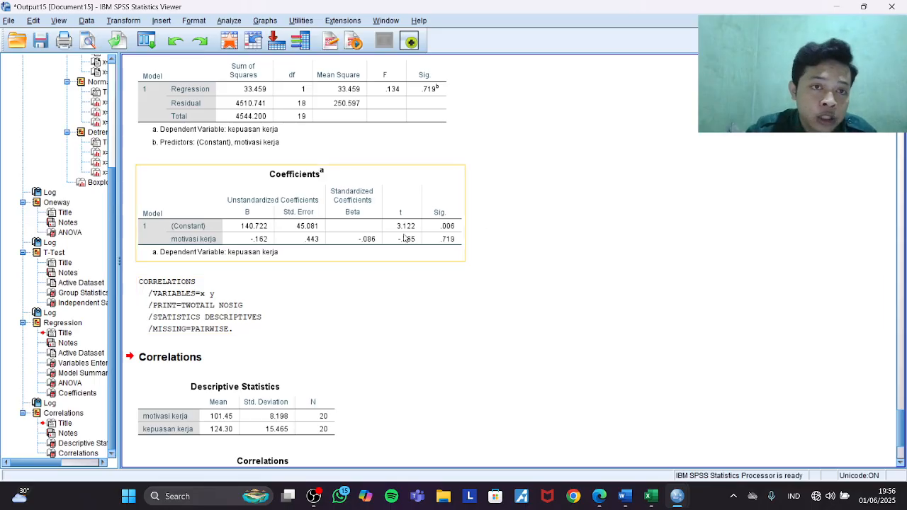
pyautogui.scroll(1, 408, 241)
pyautogui.scroll(1, 416, 312)
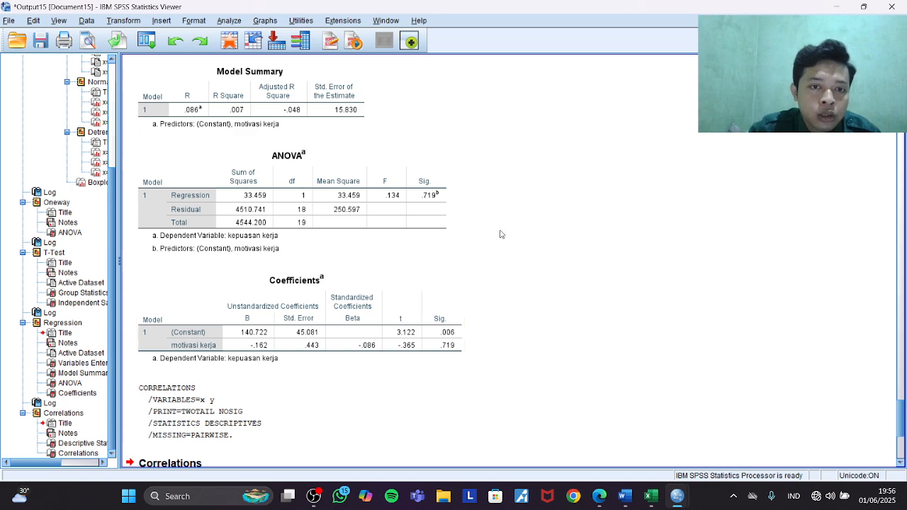
pyautogui.scroll(4, 498, 246)
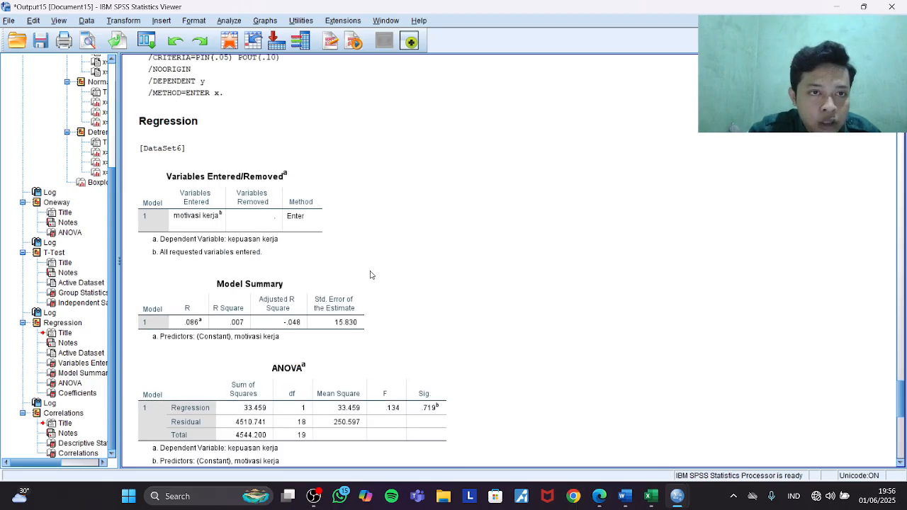
pyautogui.scroll(1, 369, 275)
pyautogui.scroll(-2, 370, 274)
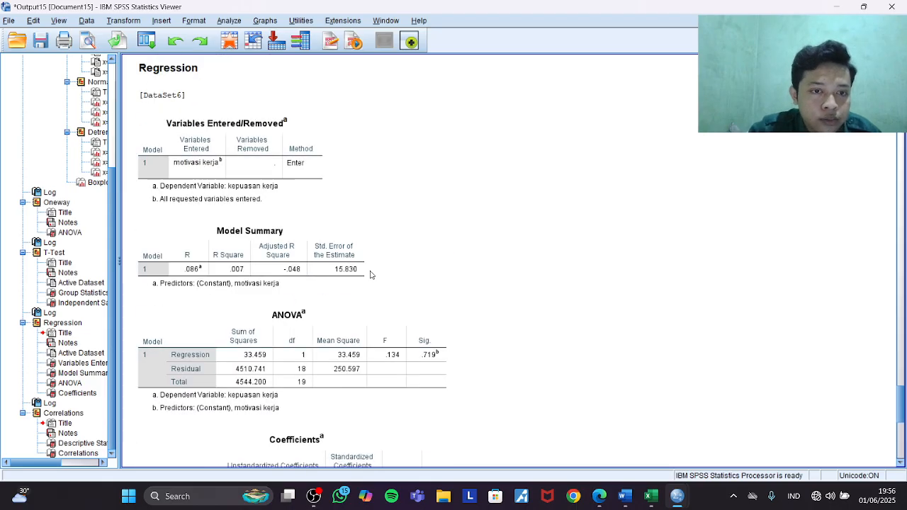
pyautogui.scroll(-2, 369, 274)
pyautogui.scroll(1, 356, 243)
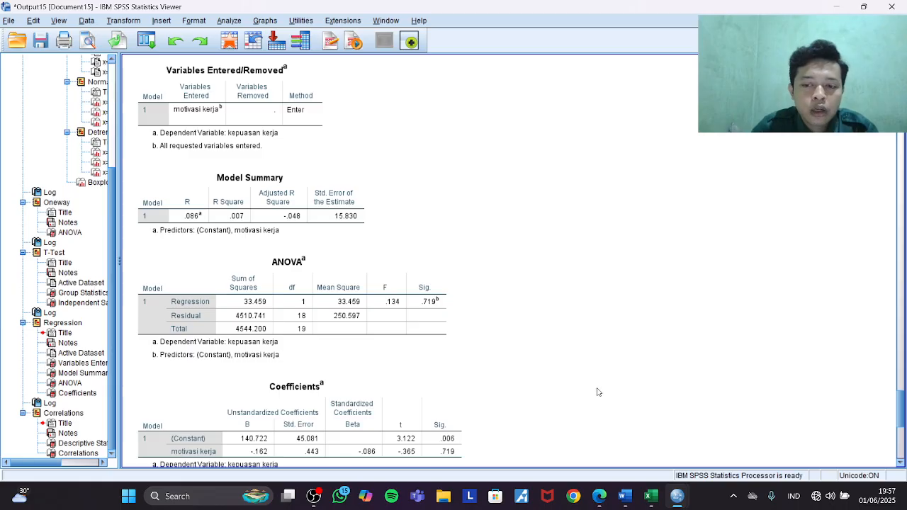
pyautogui.moveTo(620, 498)
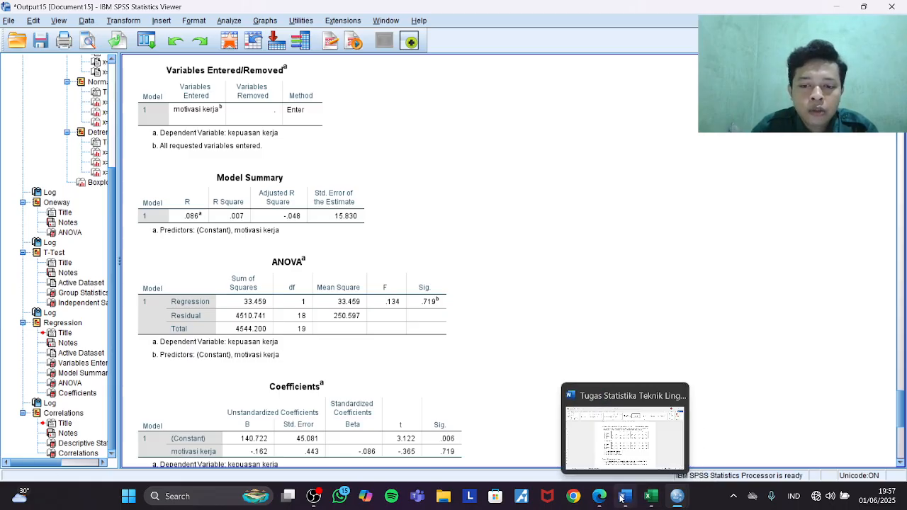